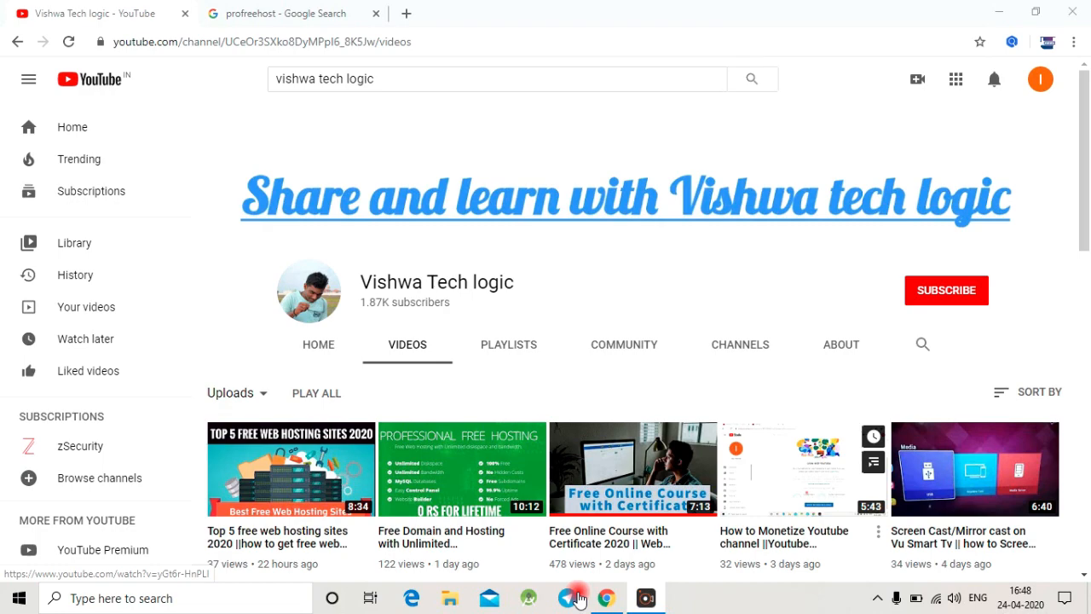
Step: Subscribe to the Vishwa Tech logic channel and set its notifications to All
{"action": "left_click", "coordinate": [921, 288]}
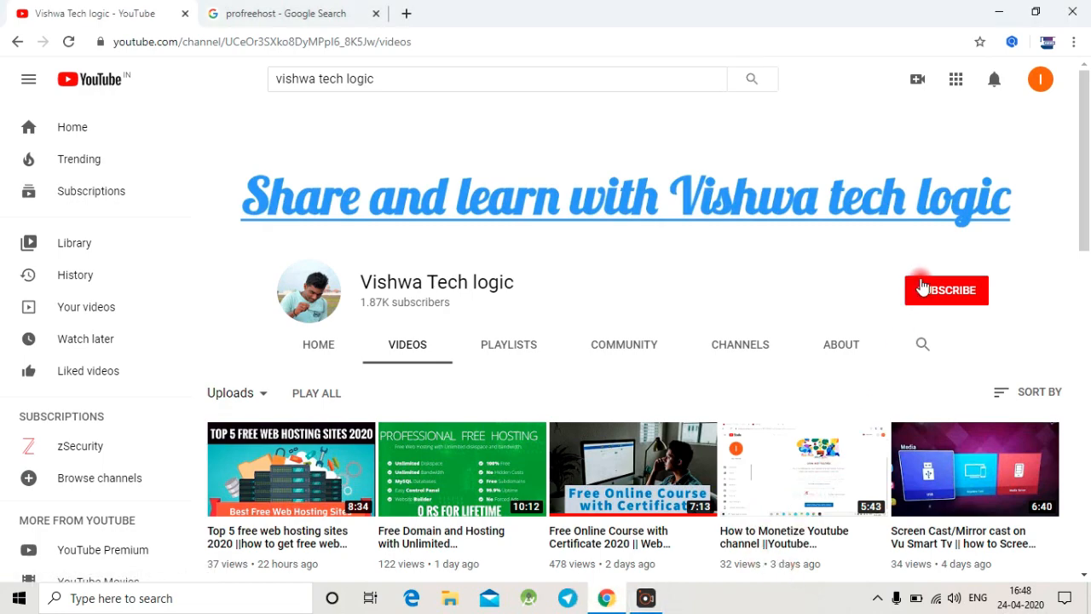
{"action": "left_click", "coordinate": [974, 293]}
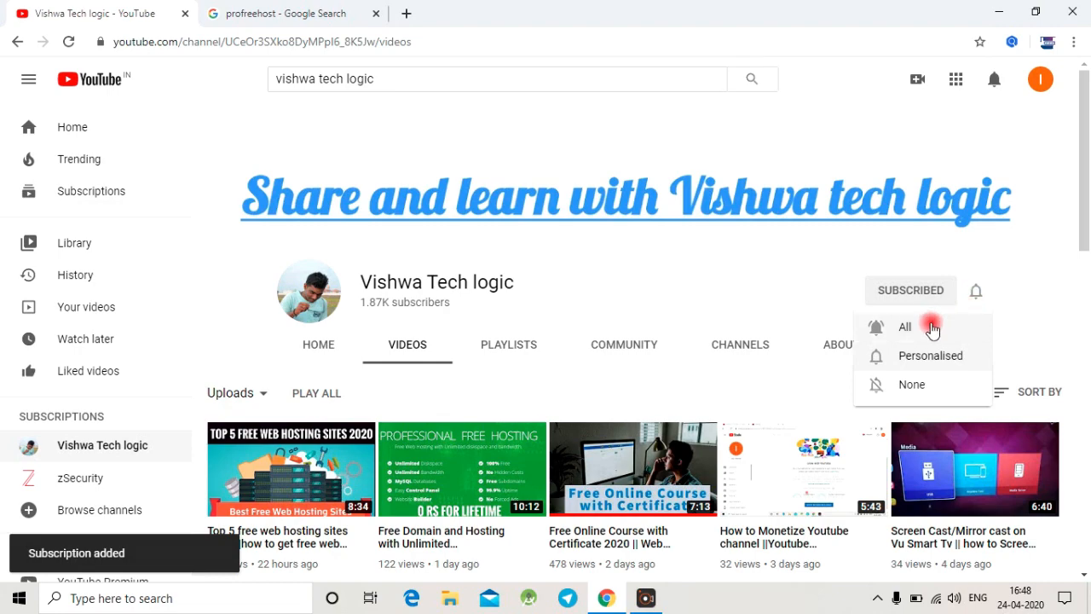
{"action": "left_click", "coordinate": [932, 328]}
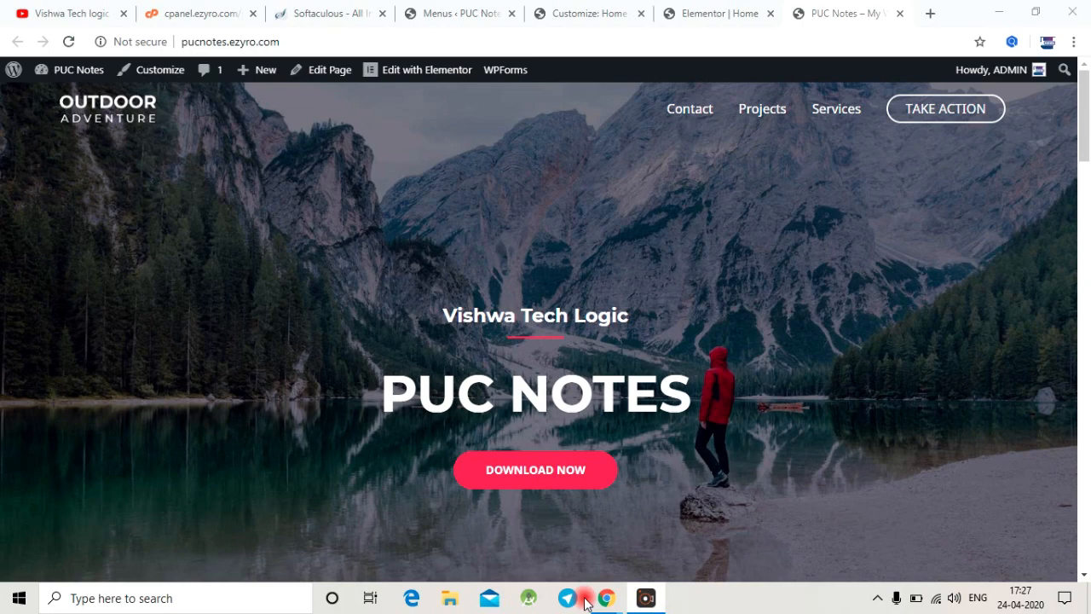
Step: Look through the finished PUC Notes homepage from its header to its footer
{"action": "scroll", "coordinate": [735, 384], "scroll_direction": "down", "scroll_amount": 15}
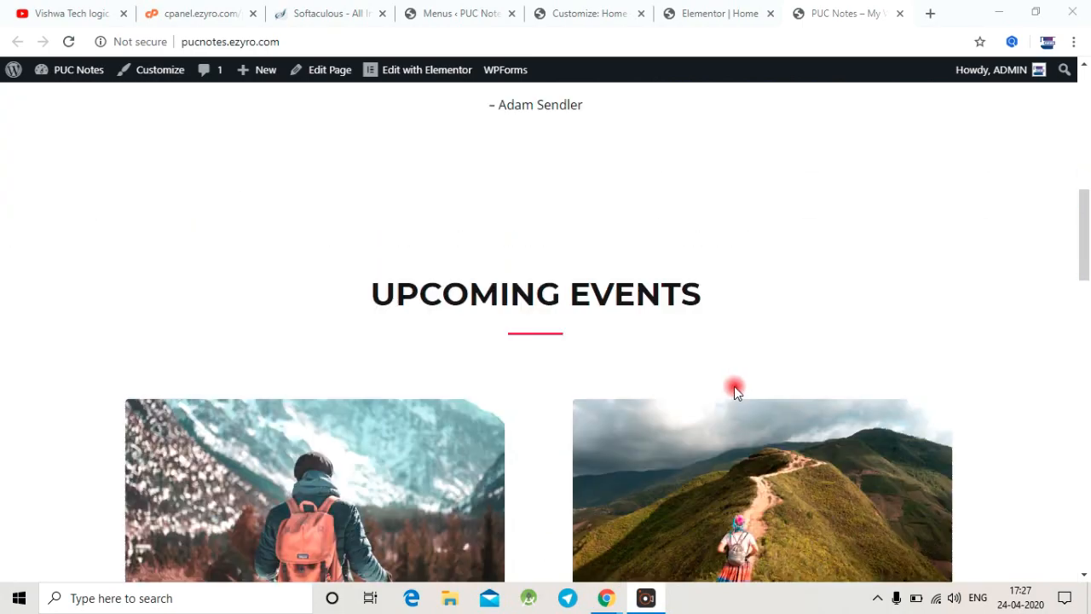
{"action": "scroll", "coordinate": [733, 392], "scroll_direction": "down", "scroll_amount": 10}
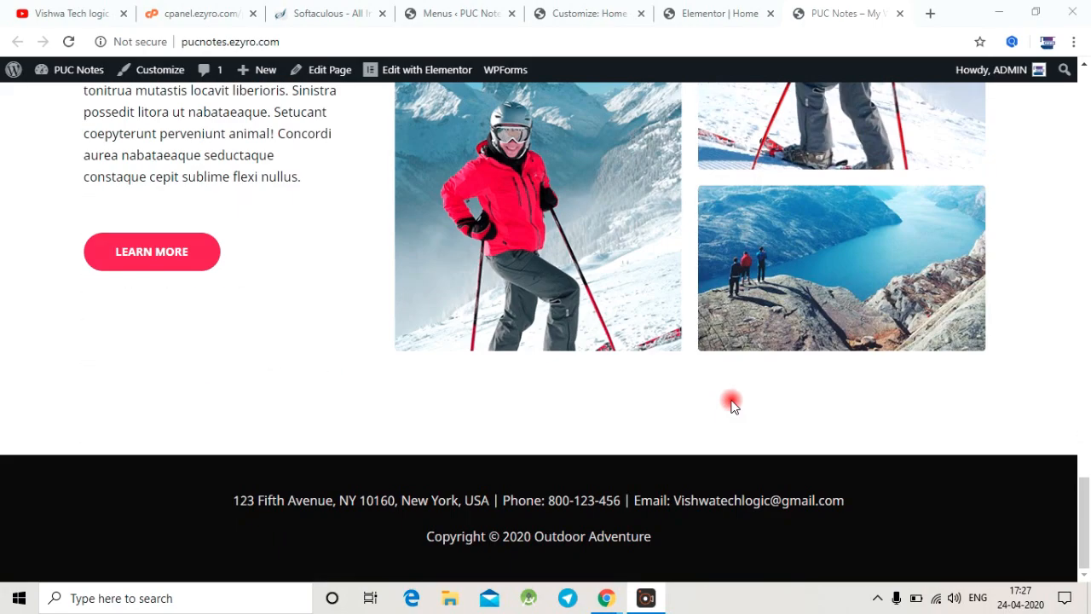
{"action": "scroll", "coordinate": [728, 401], "scroll_direction": "up", "scroll_amount": 5}
{"action": "scroll", "coordinate": [728, 401], "scroll_direction": "up", "scroll_amount": 20}
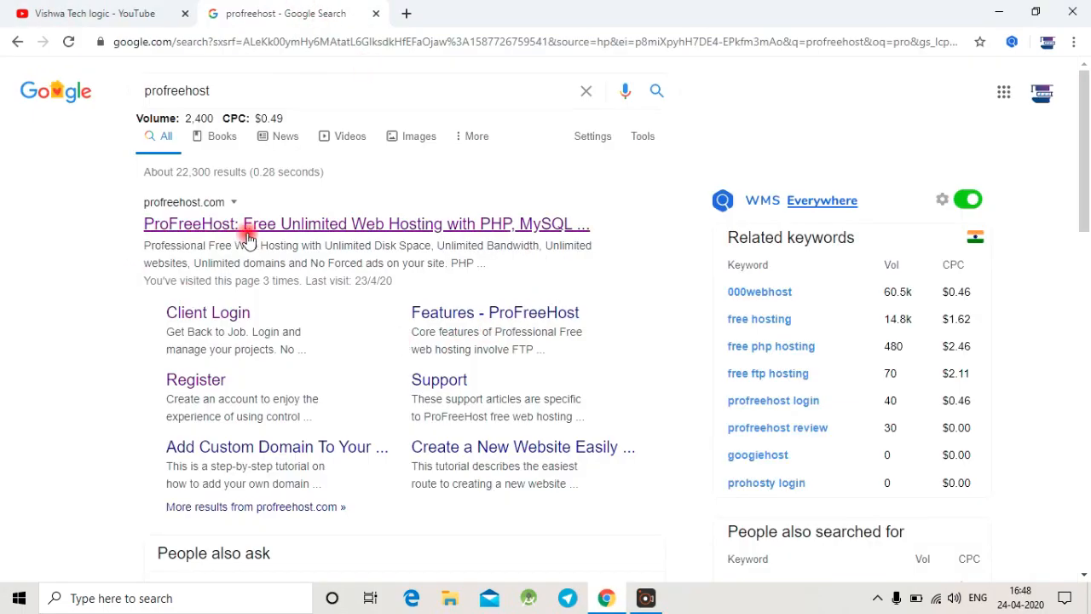
Step: Open the ProFreeHost site from the search results and manage the pucnotes.ezyro.com account in its client area
{"action": "left_click", "coordinate": [253, 234]}
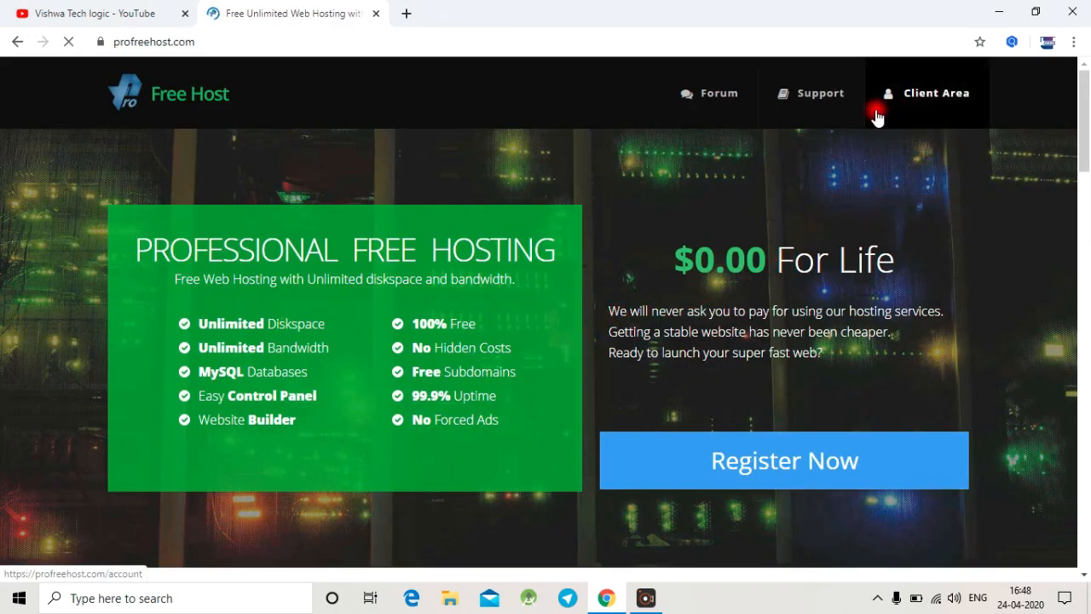
{"action": "left_click", "coordinate": [941, 102]}
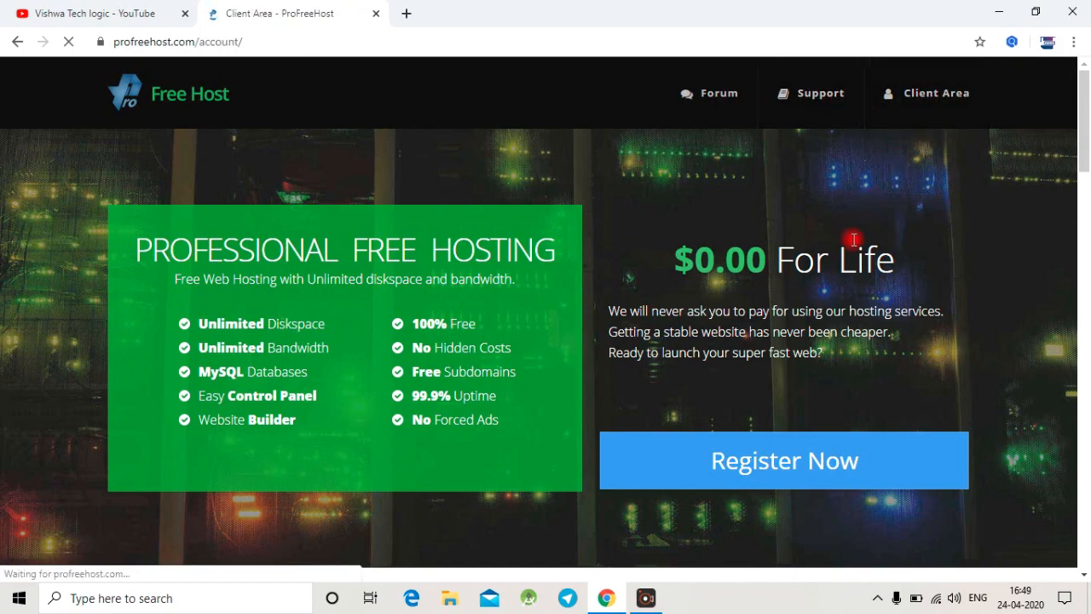
{"action": "scroll", "coordinate": [763, 316], "scroll_direction": "down", "scroll_amount": 3}
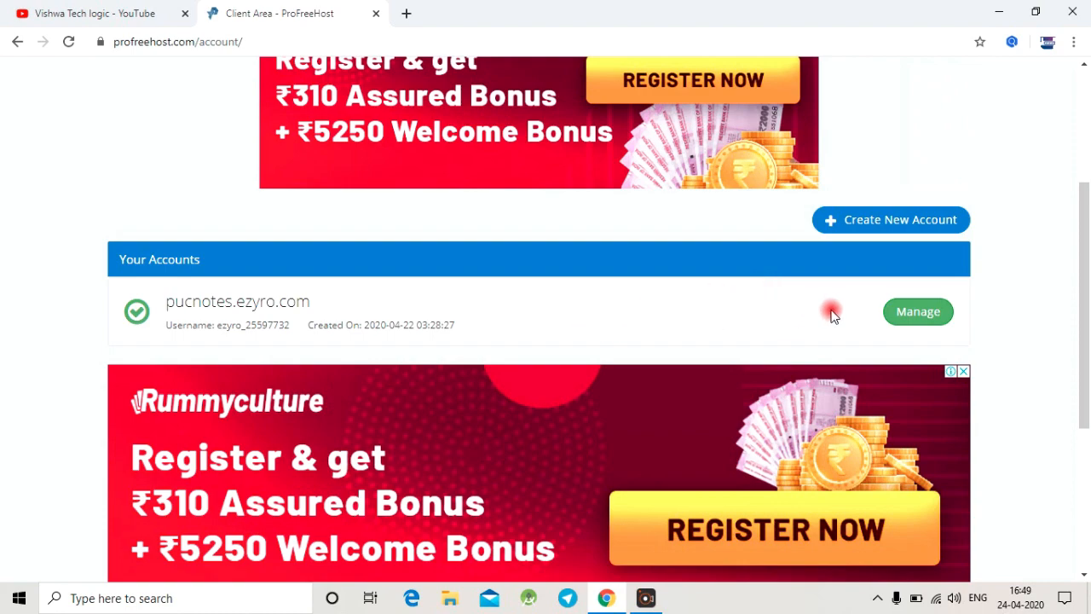
{"action": "left_click", "coordinate": [918, 314]}
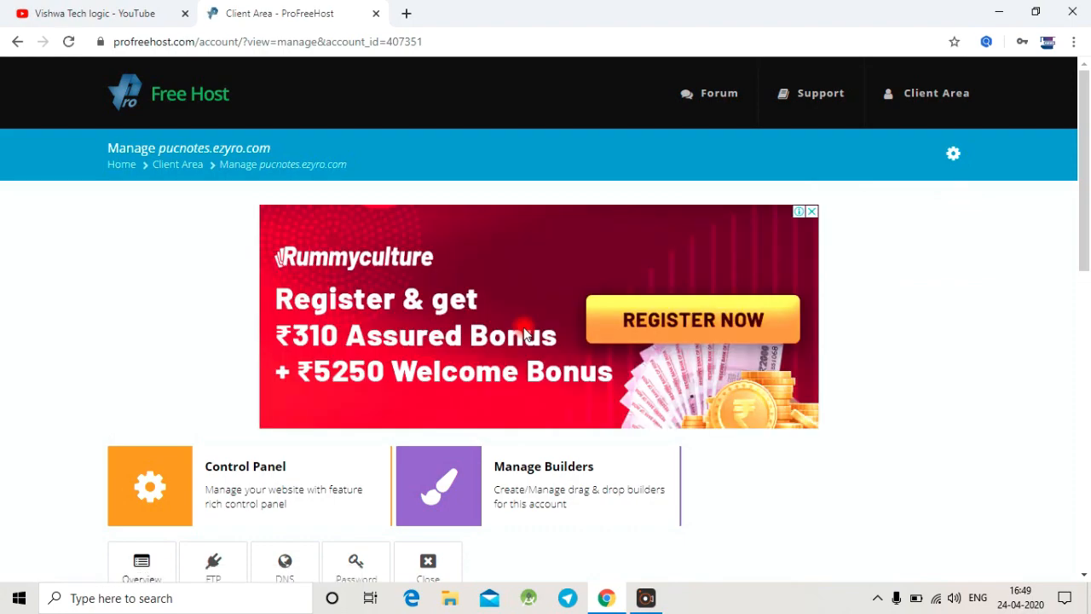
Step: Look over the YouTube channel's uploaded videos, including the free domain and hosting tutorial, and return to the hosting account
{"action": "left_click", "coordinate": [89, 13]}
{"action": "scroll", "coordinate": [470, 283], "scroll_direction": "down", "scroll_amount": 3}
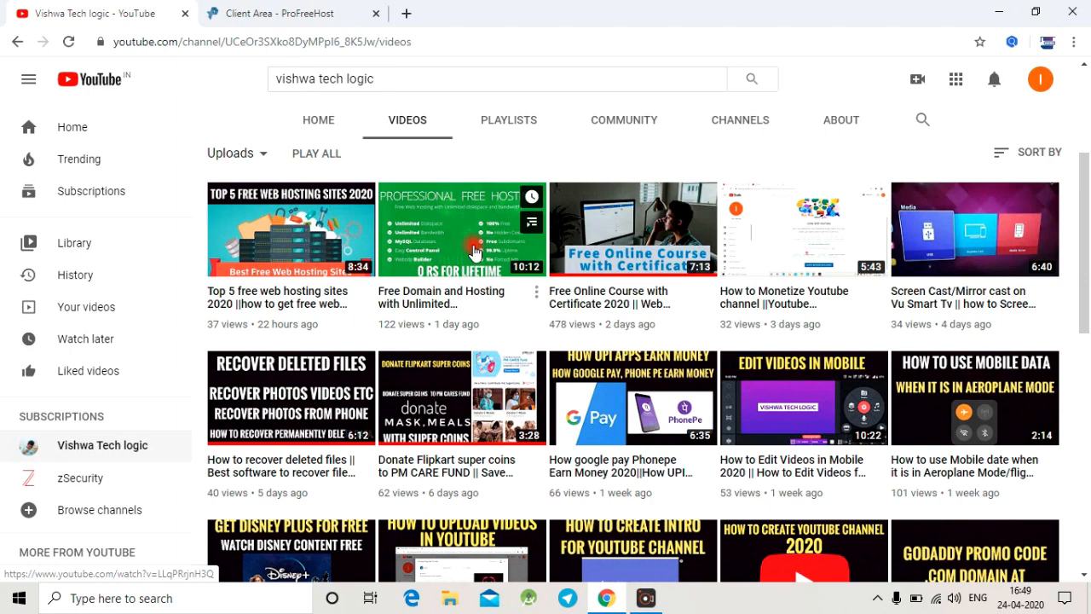
{"action": "scroll", "coordinate": [397, 213], "scroll_direction": "up", "scroll_amount": 1}
{"action": "left_click", "coordinate": [238, 13]}
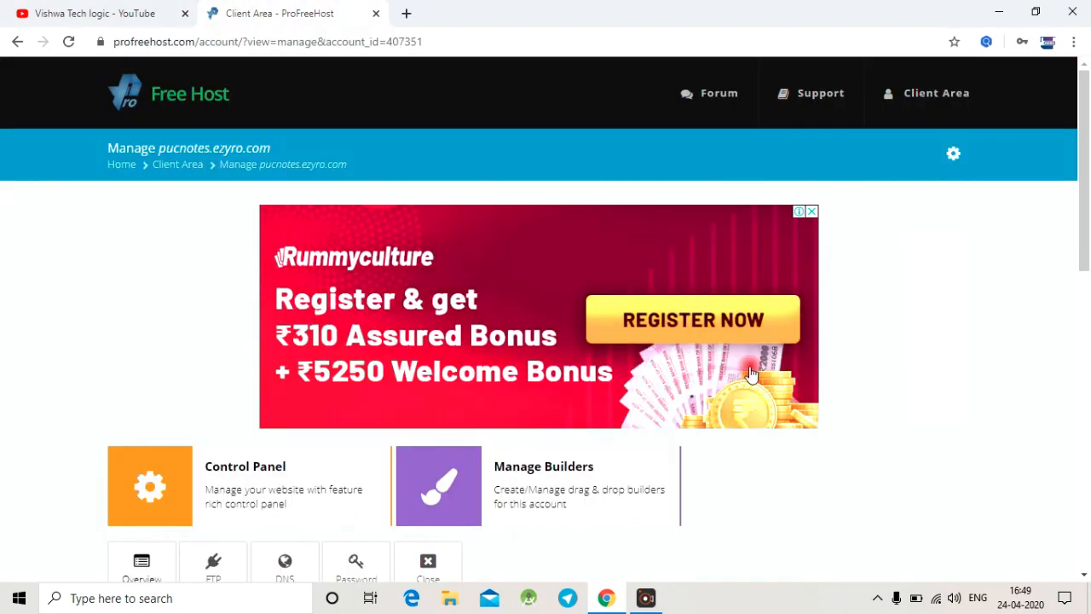
Step: Open the control panel of the pucnotes.ezyro.com hosting account
{"action": "scroll", "coordinate": [750, 374], "scroll_direction": "down", "scroll_amount": 3}
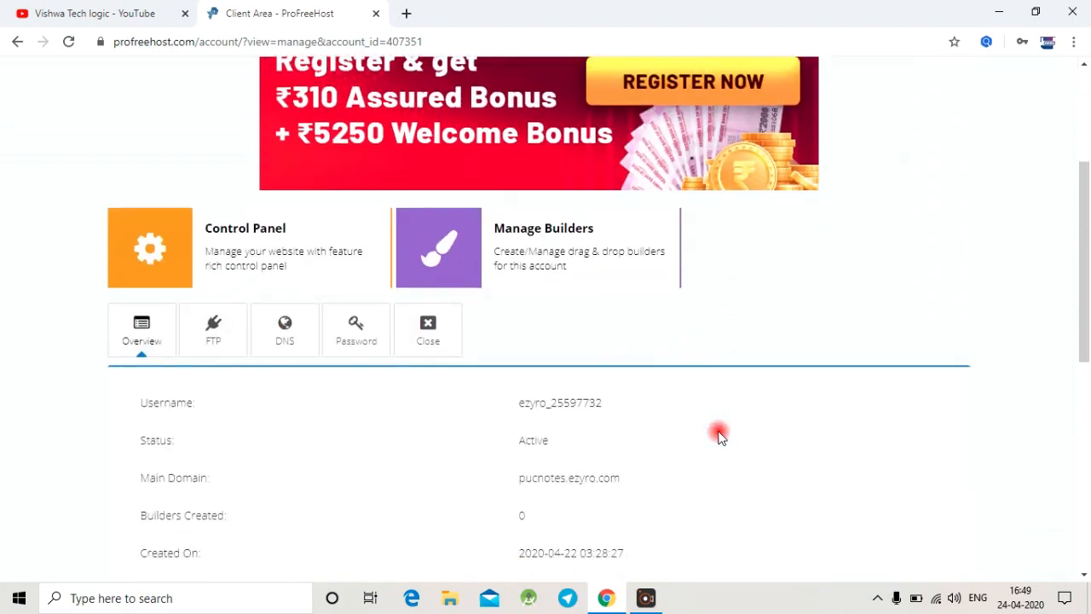
{"action": "left_click", "coordinate": [243, 247]}
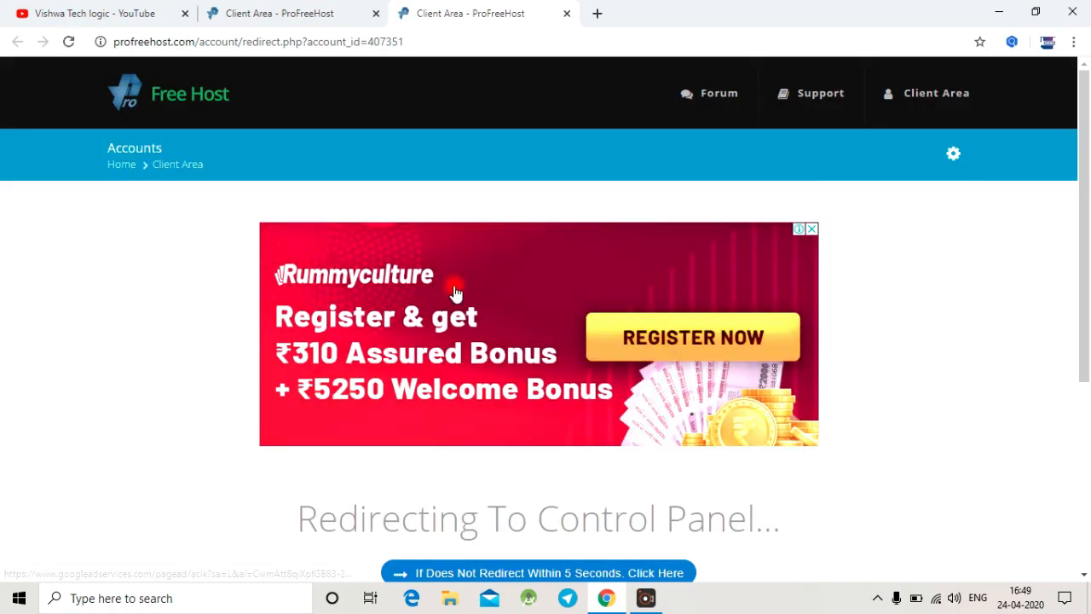
{"action": "scroll", "coordinate": [456, 289], "scroll_direction": "down", "scroll_amount": 1}
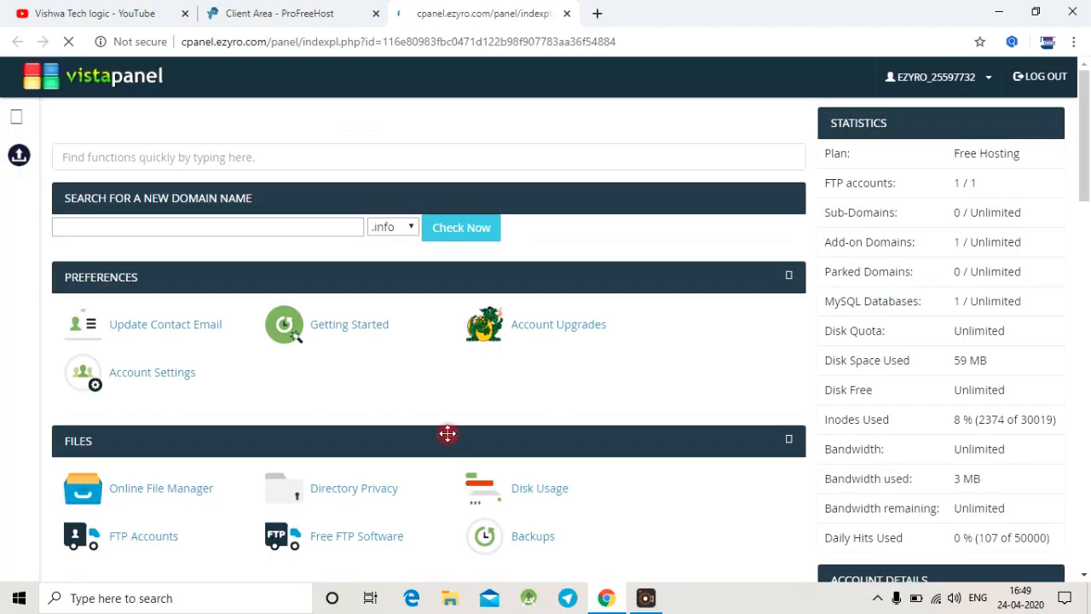
Step: Open the Softaculous Apps Installer and enter the admin dashboard of the existing WordPress installation for pucnotes.ezyro.com
{"action": "scroll", "coordinate": [439, 424], "scroll_direction": "down", "scroll_amount": 3}
{"action": "scroll", "coordinate": [436, 426], "scroll_direction": "down", "scroll_amount": 8}
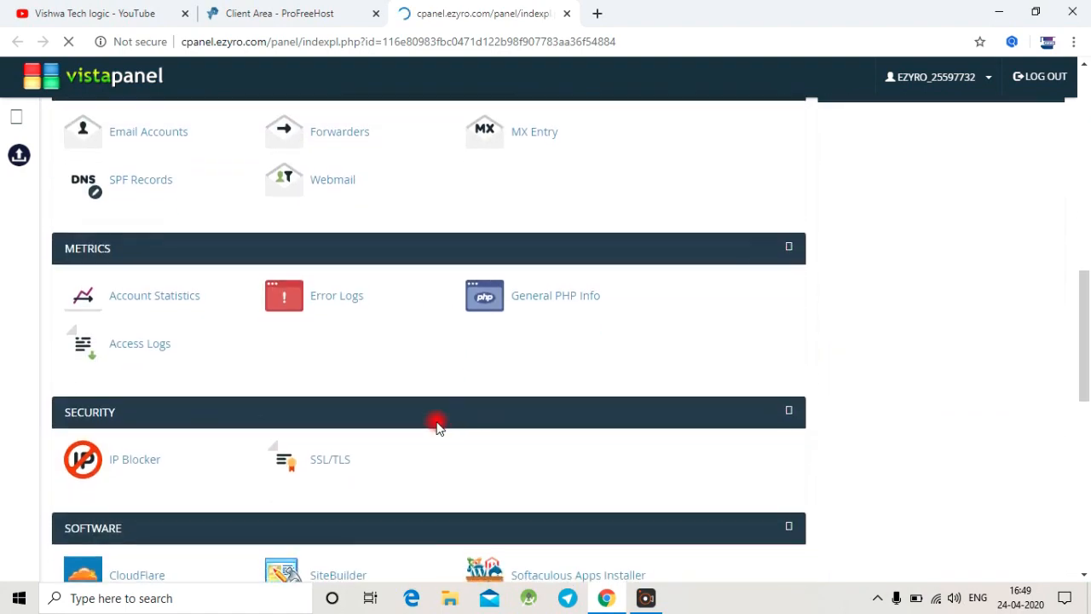
{"action": "scroll", "coordinate": [436, 426], "scroll_direction": "down", "scroll_amount": 1}
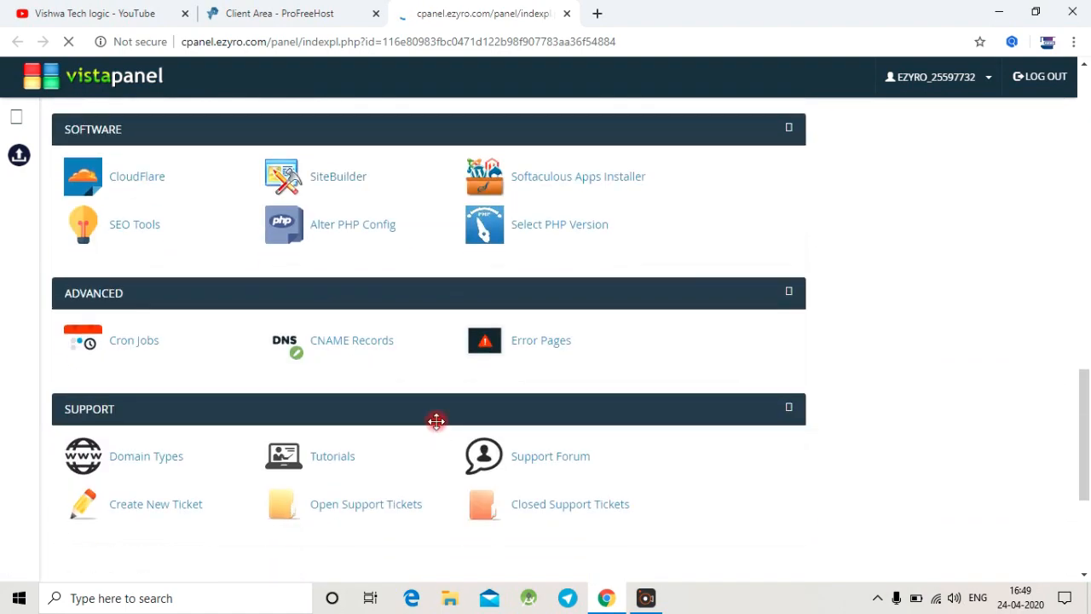
{"action": "scroll", "coordinate": [436, 427], "scroll_direction": "down", "scroll_amount": 3}
{"action": "scroll", "coordinate": [438, 428], "scroll_direction": "up", "scroll_amount": 4}
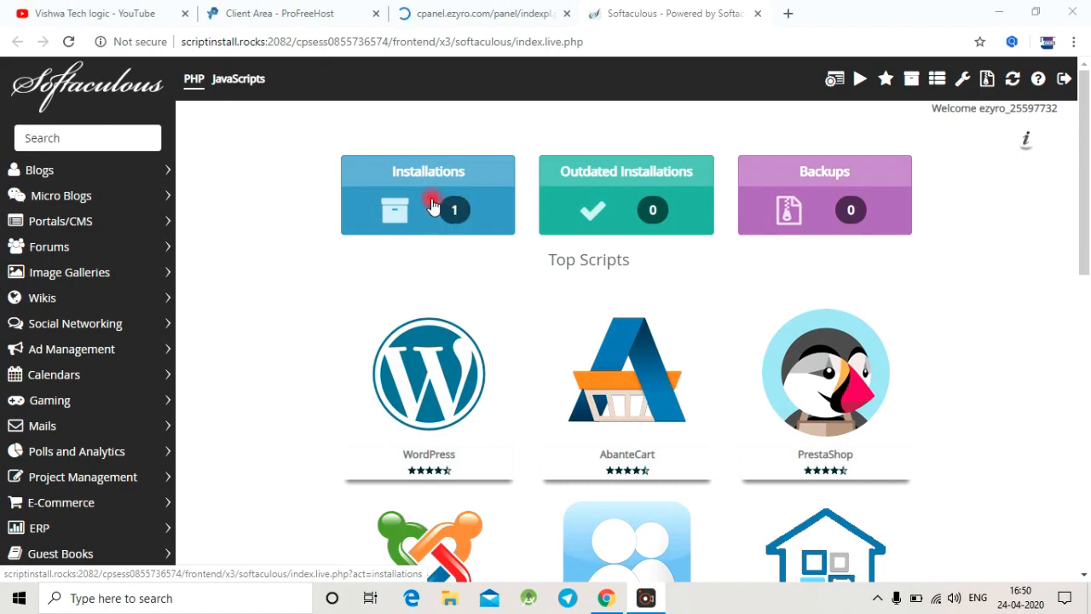
{"action": "left_click", "coordinate": [432, 202]}
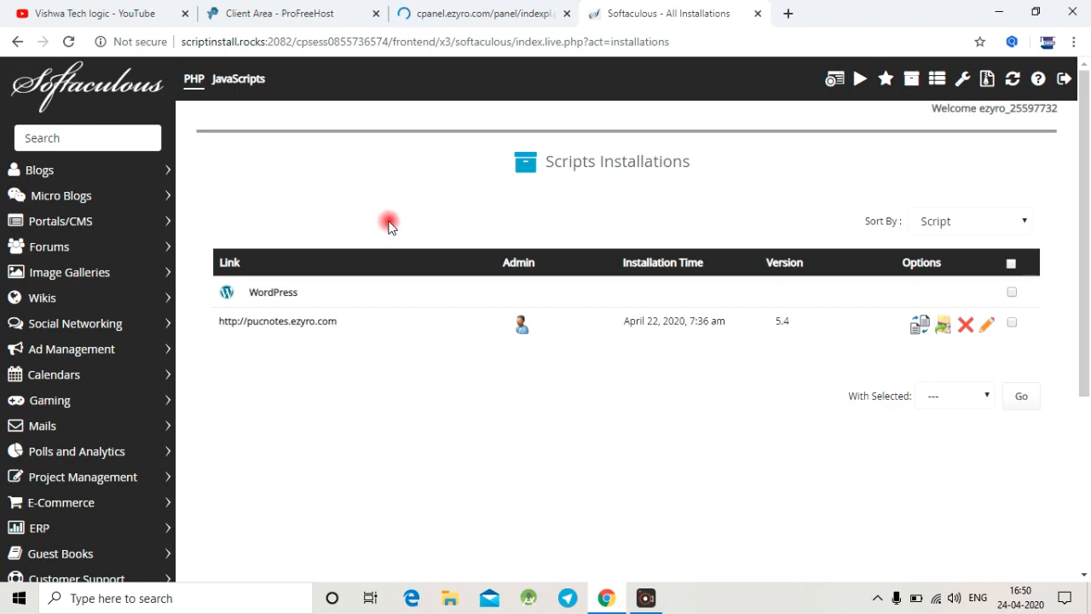
{"action": "left_click", "coordinate": [524, 328]}
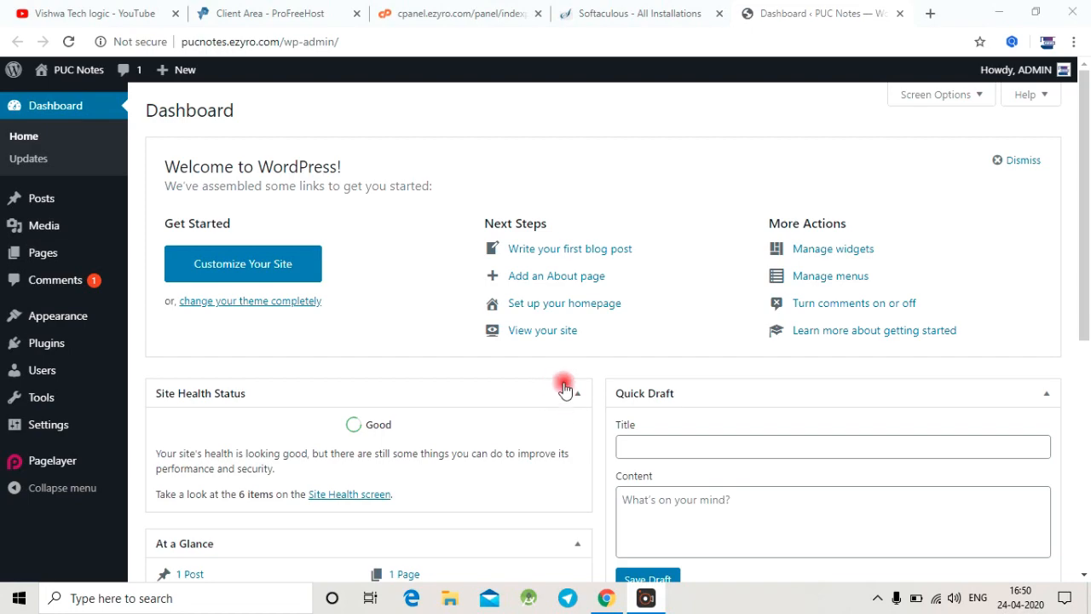
Step: Examine the domain part and the wp-admin part of the WordPress dashboard's address
{"action": "left_click", "coordinate": [386, 38]}
{"action": "left_click", "coordinate": [388, 37]}
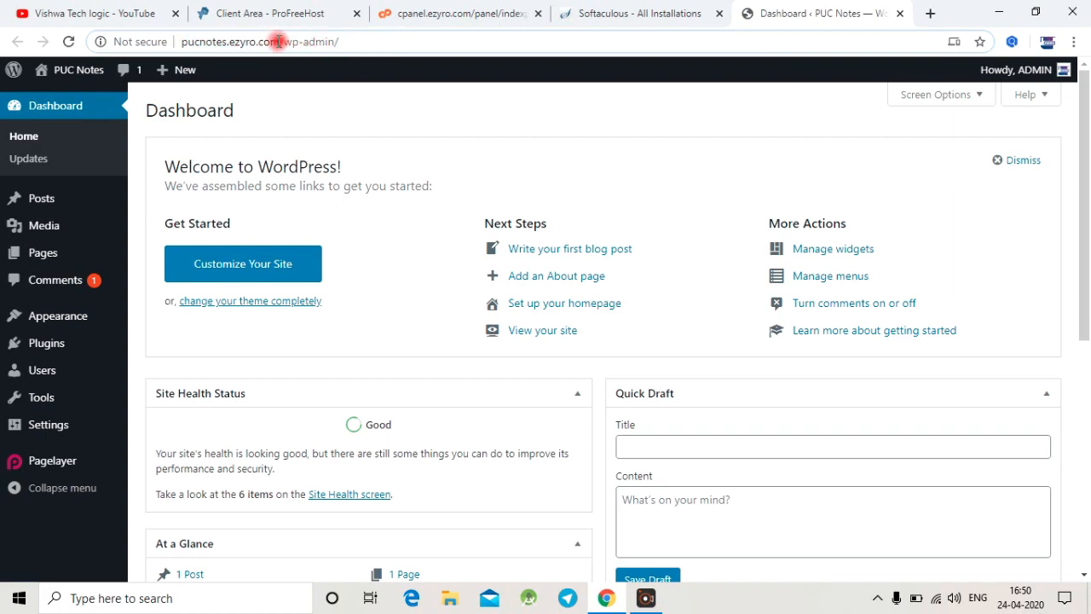
{"action": "left_click_drag", "start_coordinate": [279, 41], "coordinate": [147, 41]}
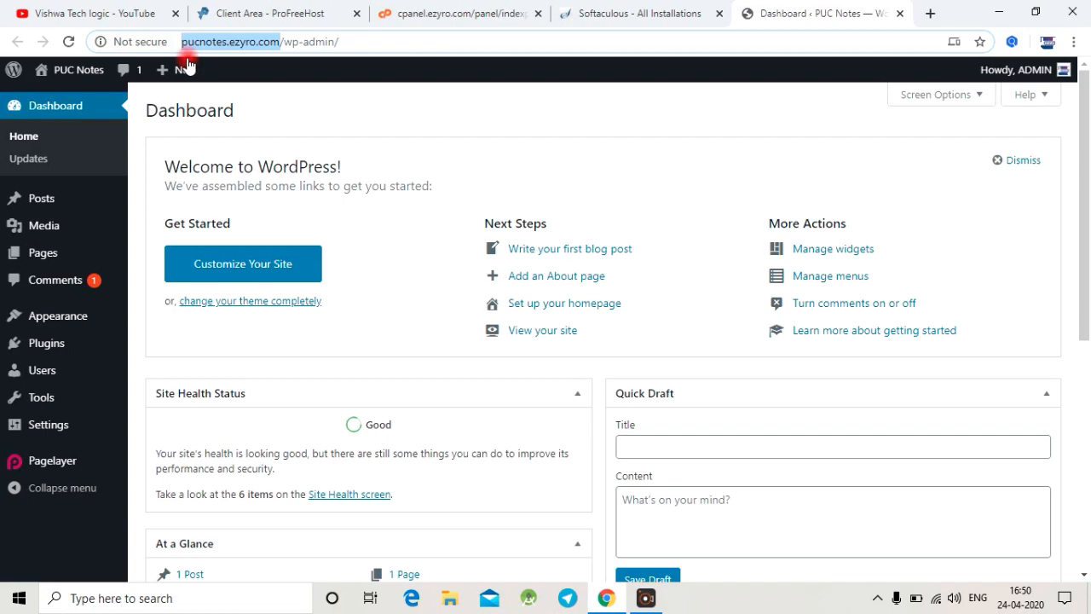
{"action": "left_click", "coordinate": [282, 42]}
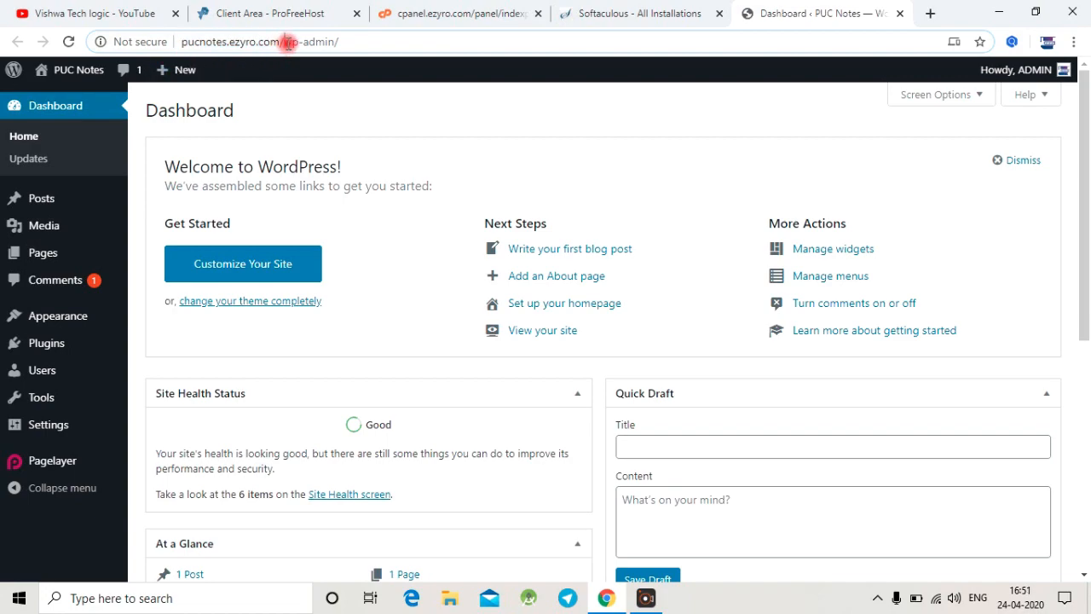
{"action": "left_click_drag", "start_coordinate": [288, 43], "coordinate": [344, 44]}
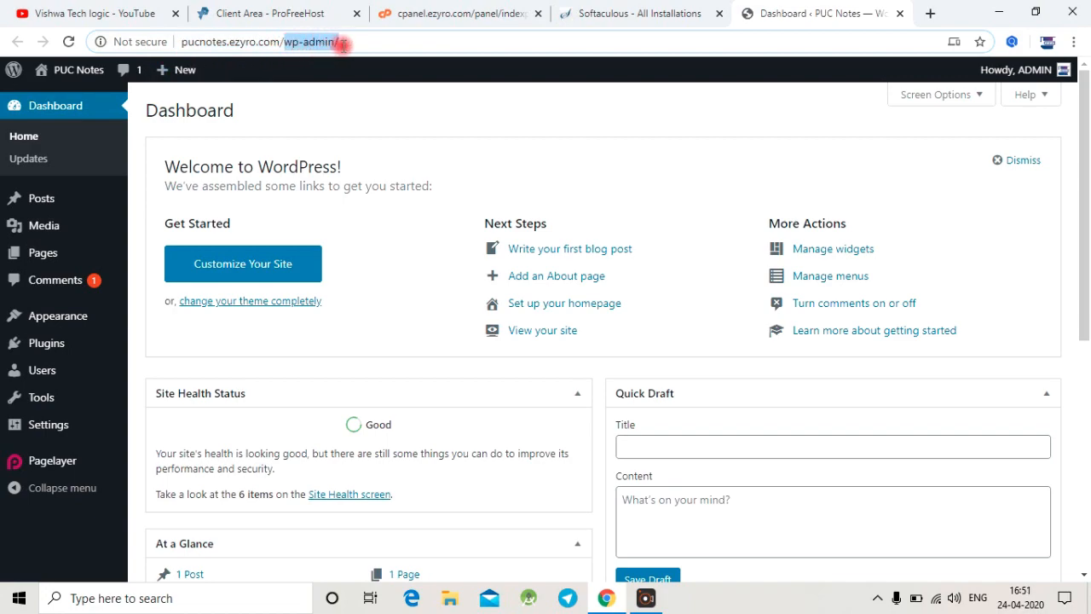
{"action": "left_click", "coordinate": [356, 41]}
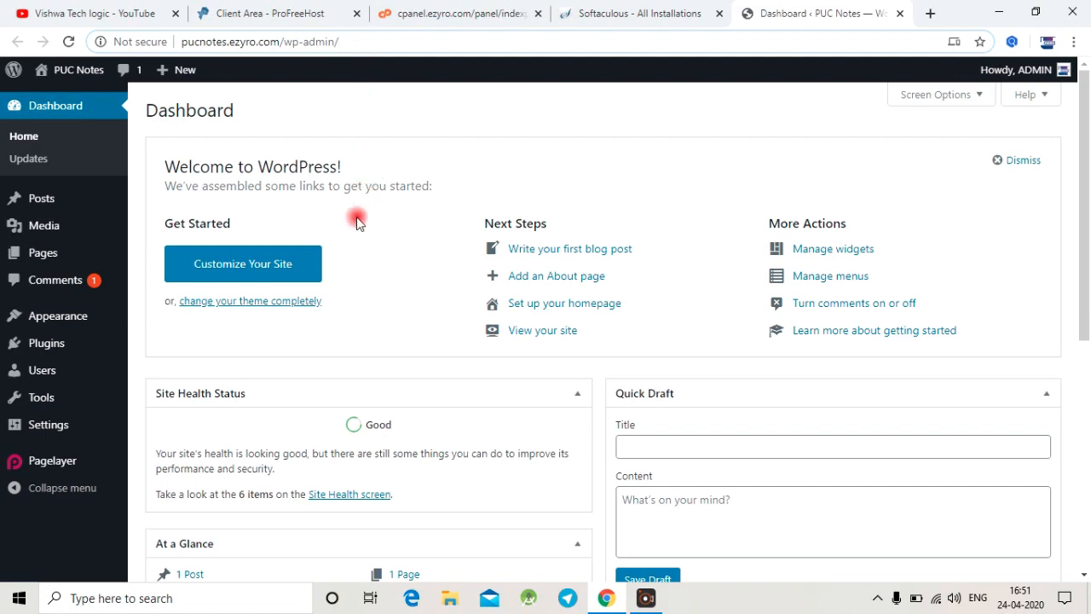
Step: Open the live PUC Notes site in a new tab and look through its current homepage
{"action": "mouse_move", "coordinate": [62, 72]}
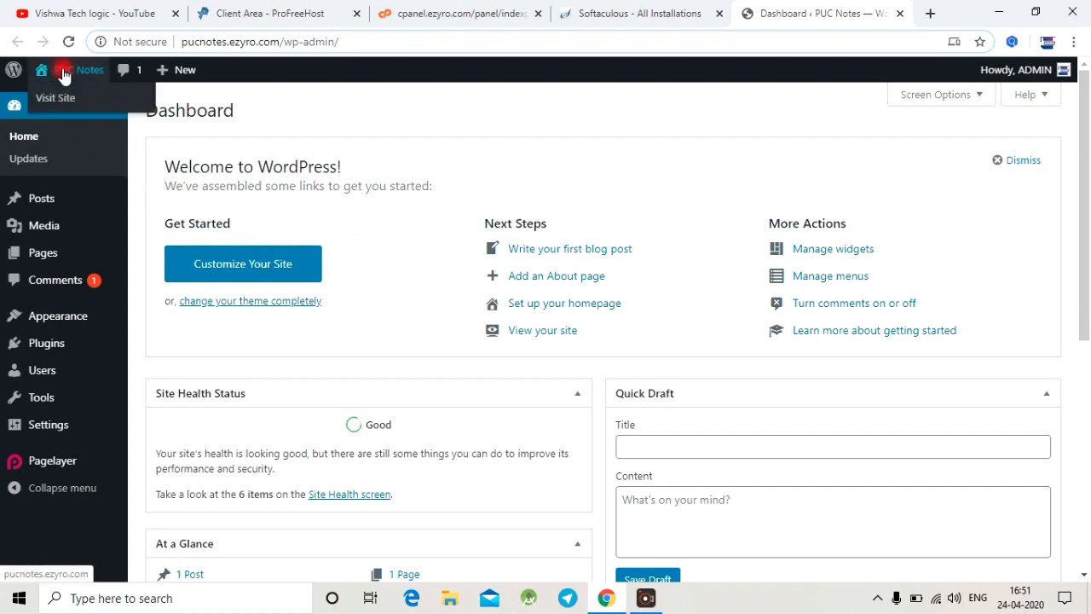
{"action": "right_click", "coordinate": [61, 103]}
{"action": "left_click", "coordinate": [120, 107]}
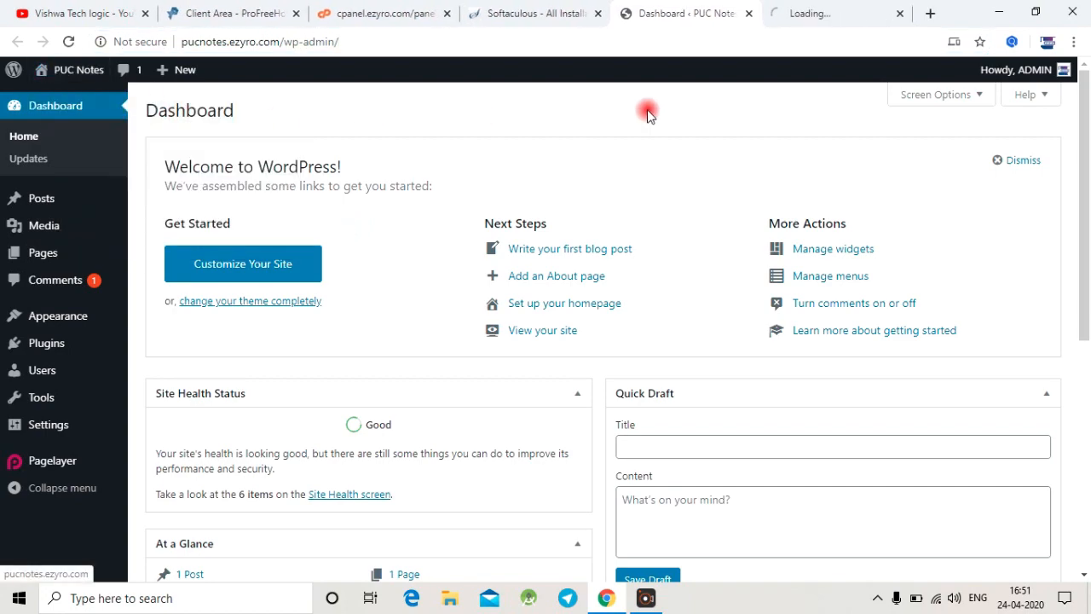
{"action": "left_click", "coordinate": [795, 10]}
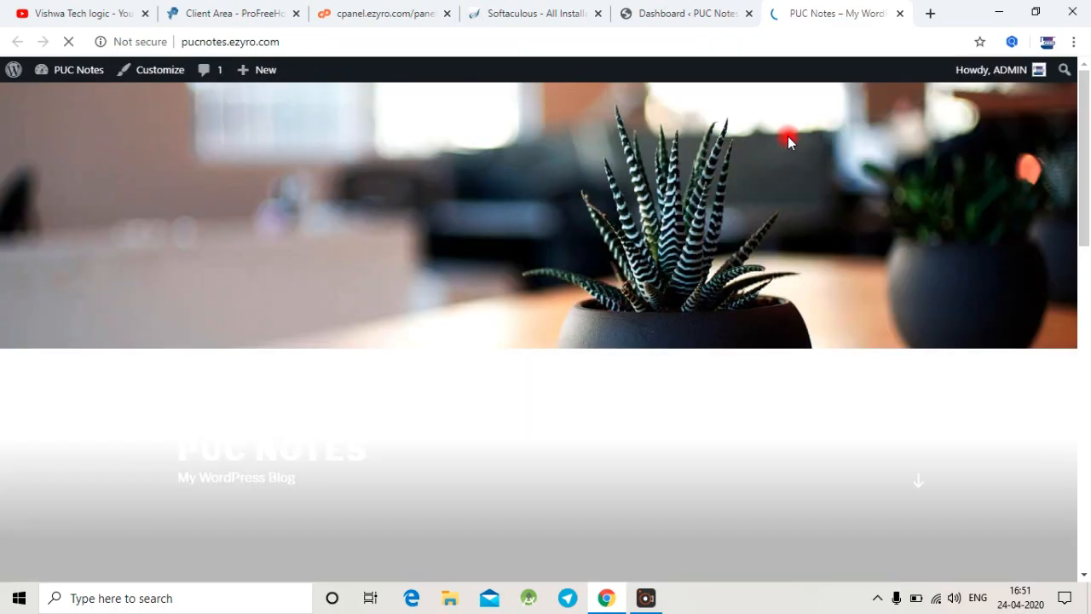
{"action": "scroll", "coordinate": [736, 209], "scroll_direction": "down", "scroll_amount": 15}
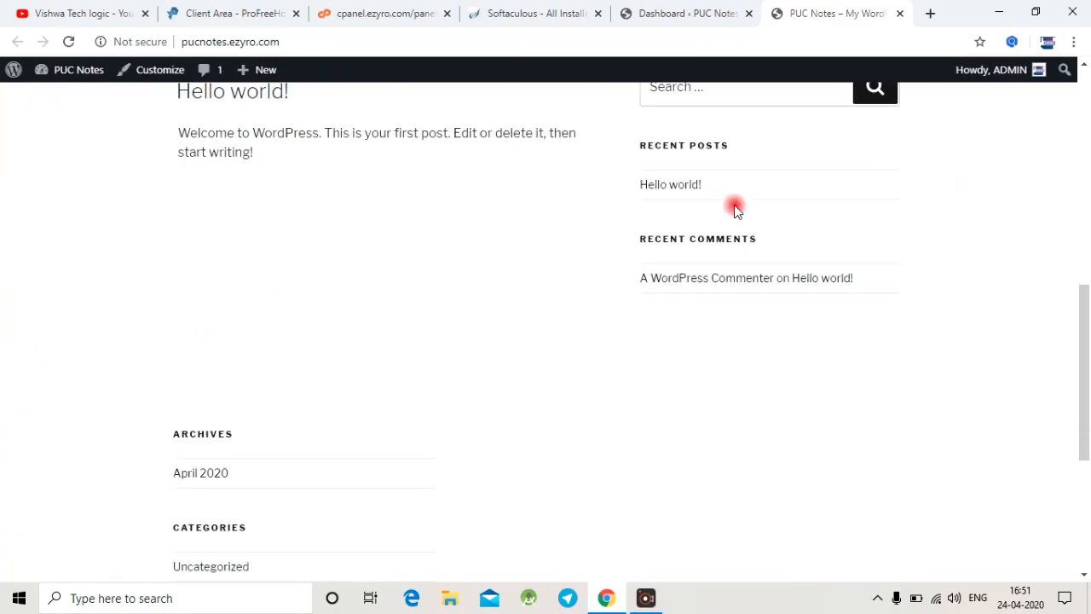
{"action": "scroll", "coordinate": [736, 209], "scroll_direction": "up", "scroll_amount": 15}
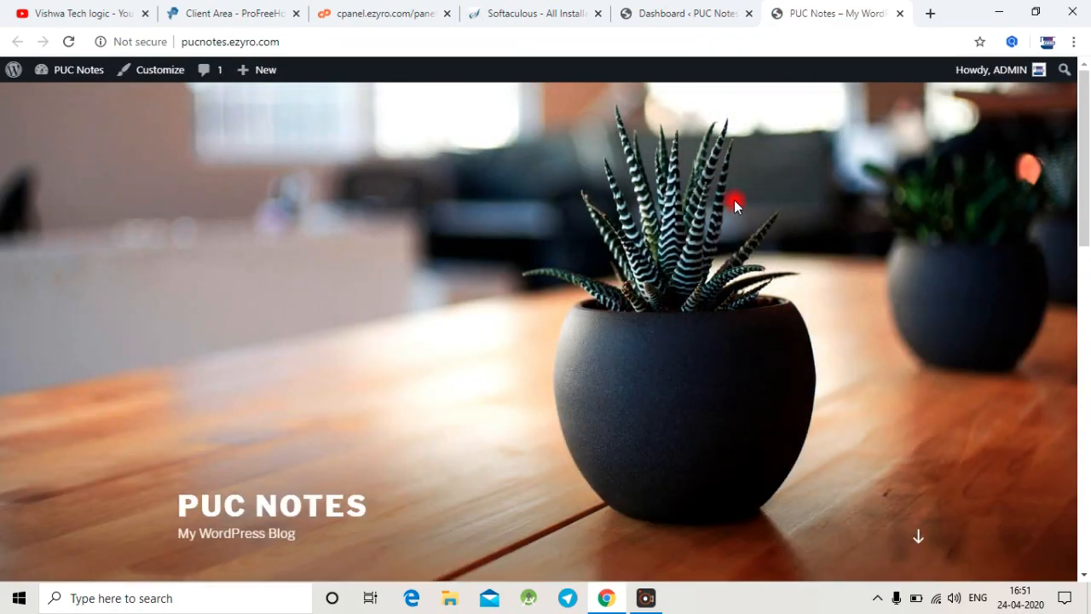
{"action": "scroll", "coordinate": [732, 203], "scroll_direction": "down", "scroll_amount": 3}
{"action": "scroll", "coordinate": [732, 203], "scroll_direction": "up", "scroll_amount": 3}
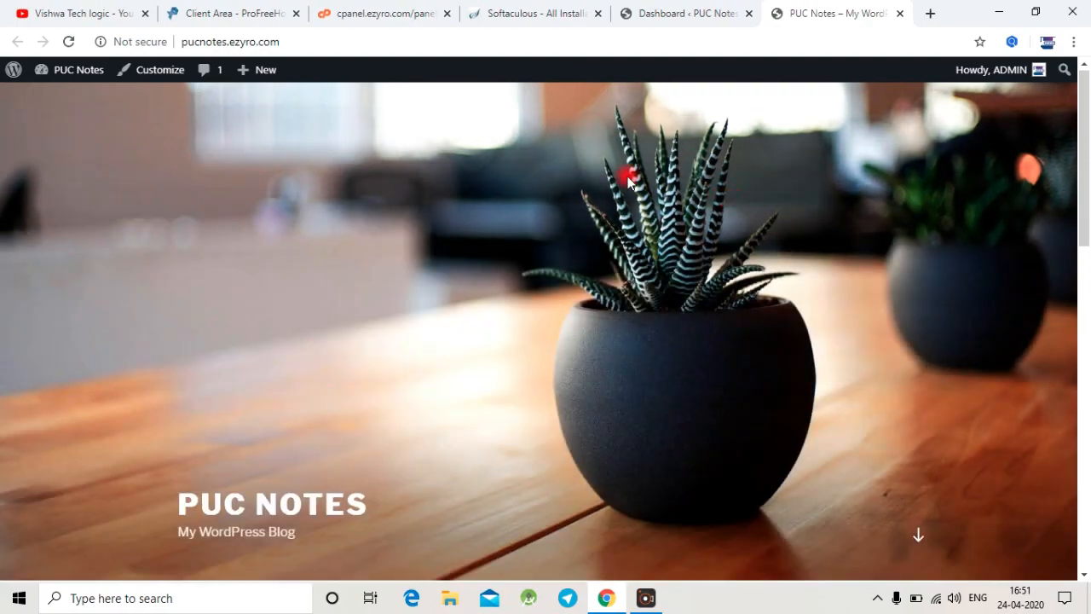
Step: Return to the WordPress dashboard, open the theme manager and search the installed themes for "astra"
{"action": "left_click", "coordinate": [672, 11]}
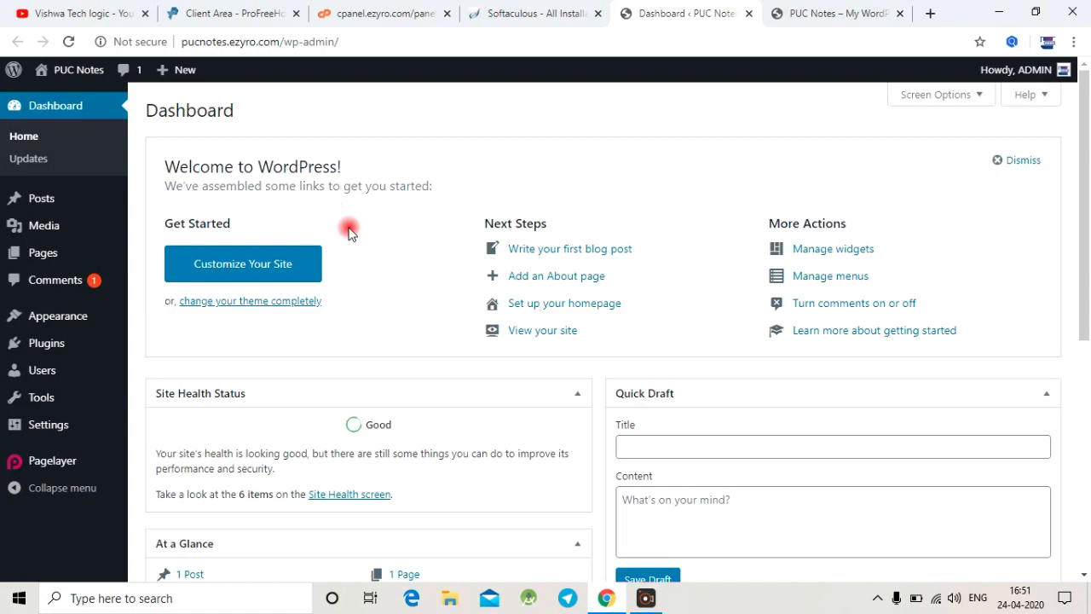
{"action": "mouse_move", "coordinate": [64, 326]}
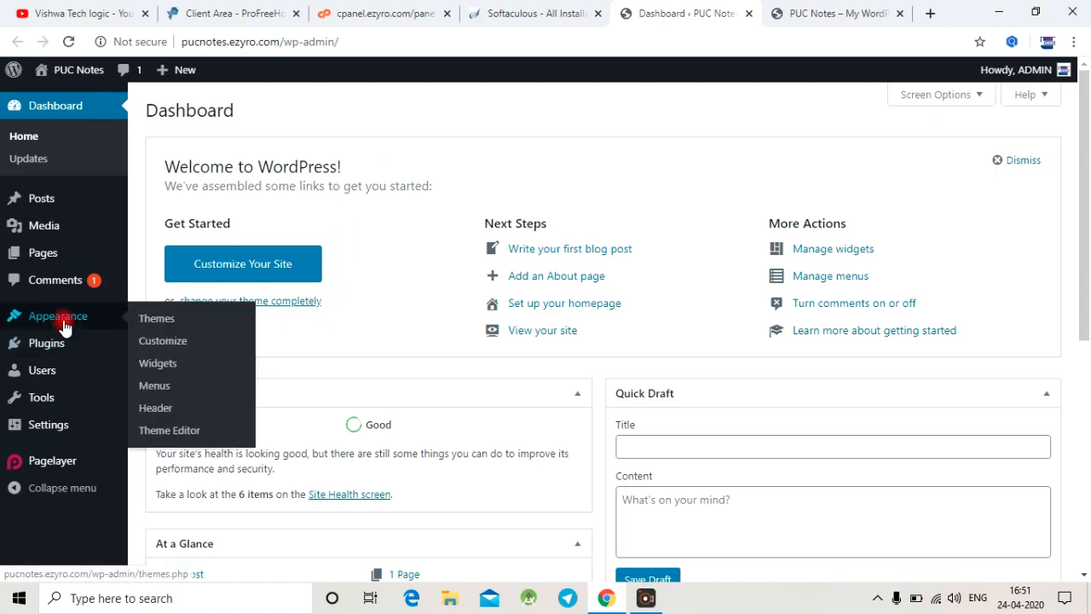
{"action": "left_click", "coordinate": [169, 319]}
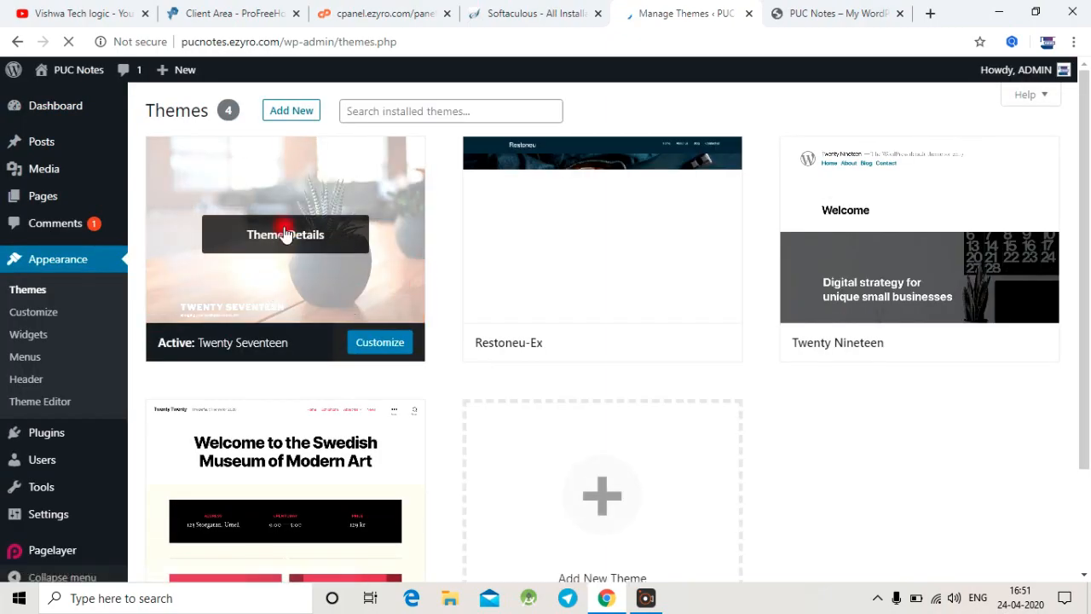
{"action": "left_click", "coordinate": [400, 111]}
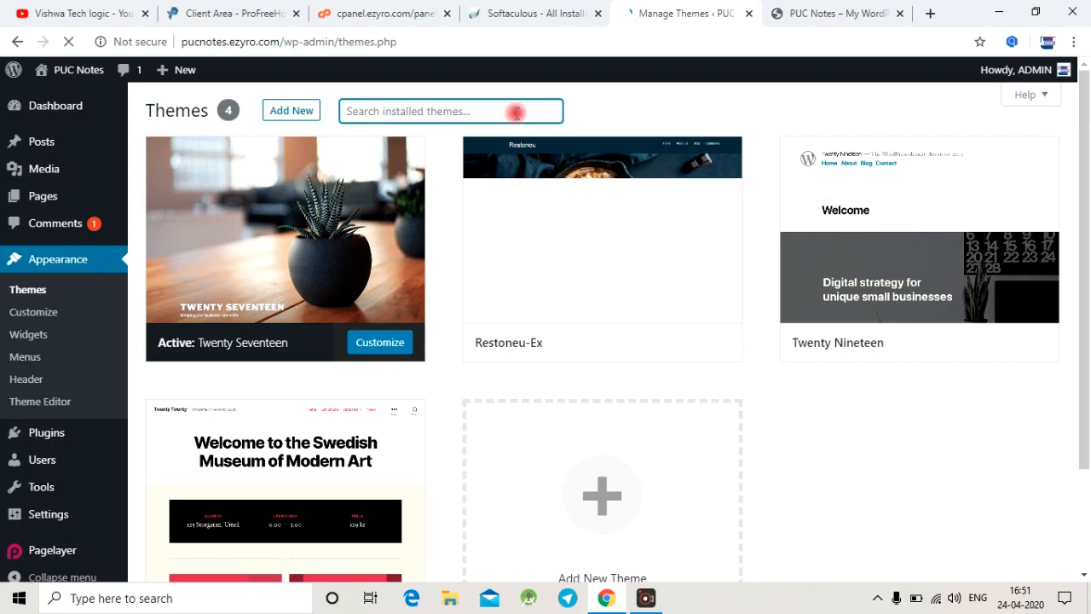
{"action": "type", "text": "astra"}
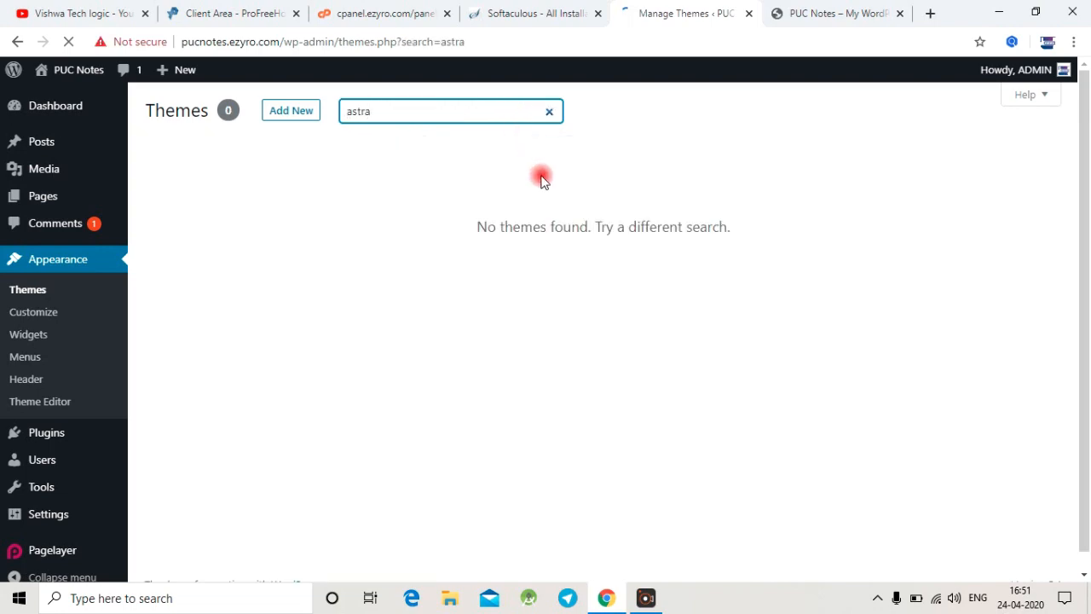
{"action": "left_click", "coordinate": [549, 111]}
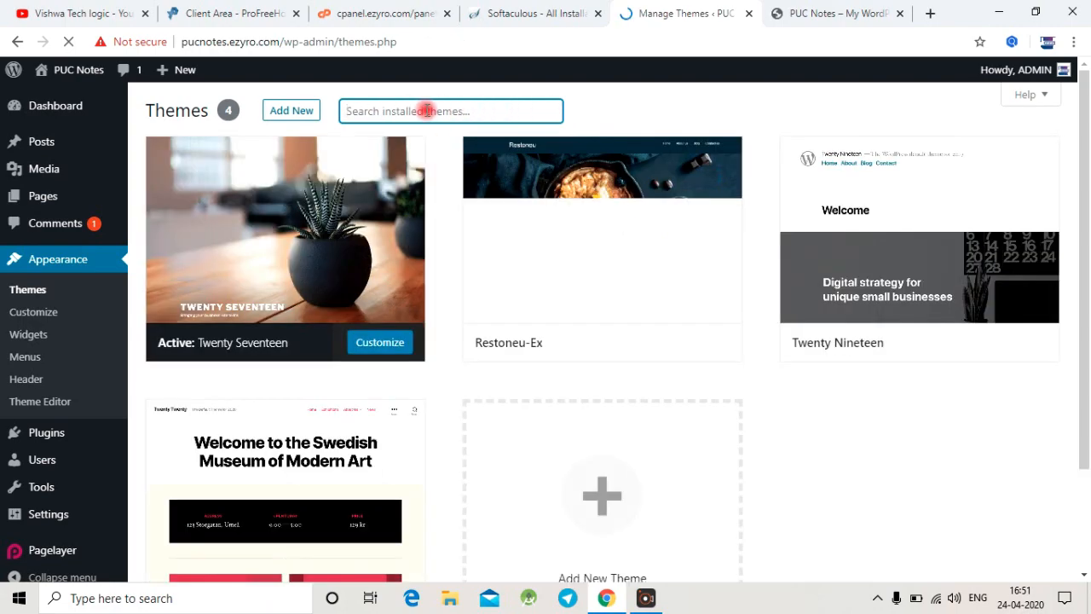
Step: Start adding a new theme, search the theme directory for "astra" and install the Astra theme
{"action": "scroll", "coordinate": [469, 229], "scroll_direction": "down", "scroll_amount": 2}
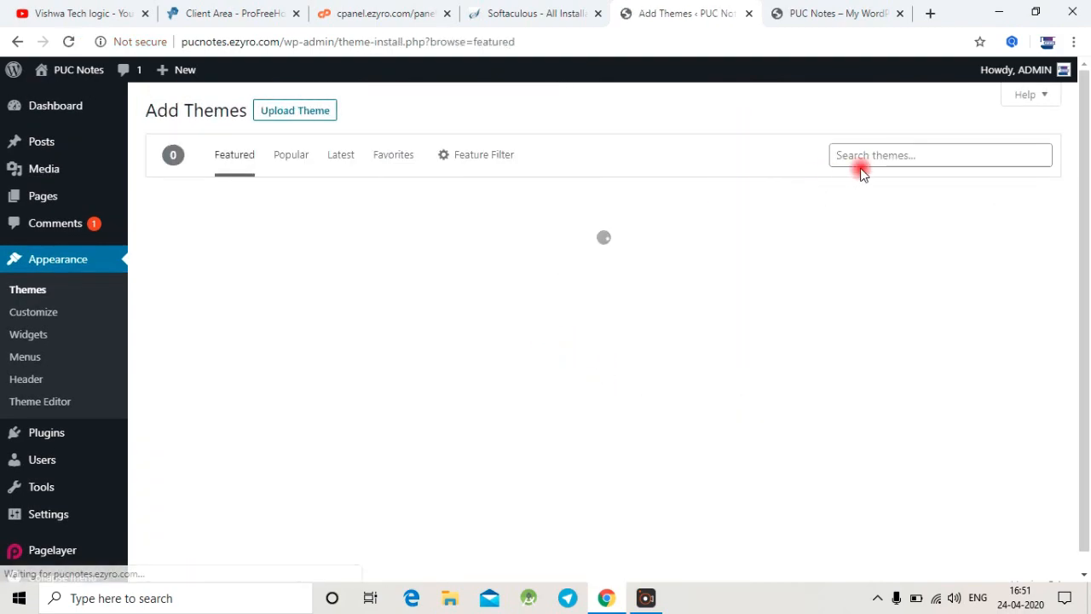
{"action": "left_click", "coordinate": [895, 154]}
{"action": "left_click", "coordinate": [852, 191]}
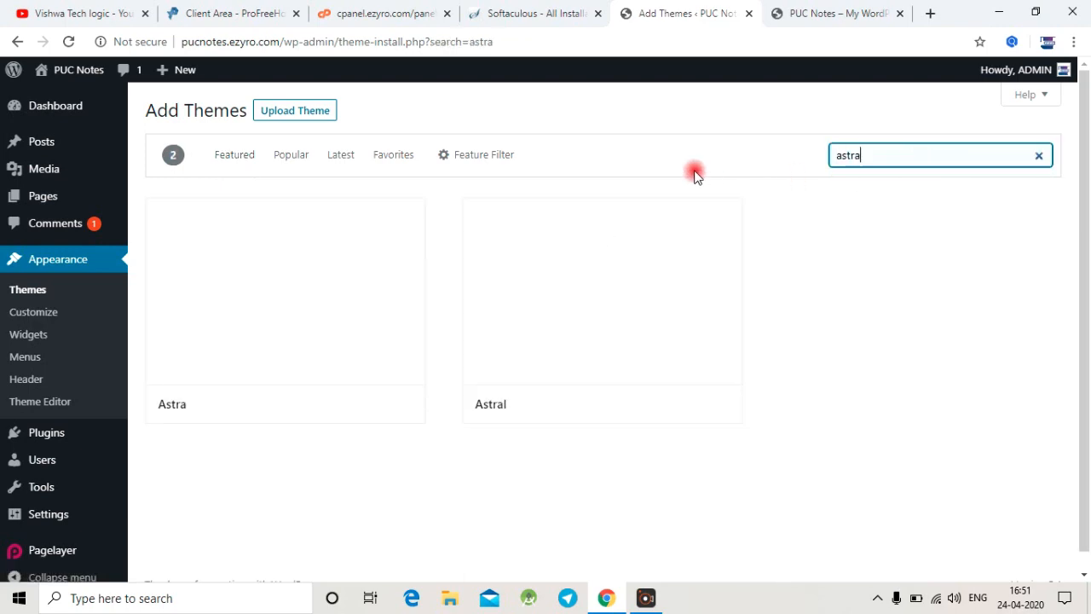
{"action": "mouse_move", "coordinate": [365, 280]}
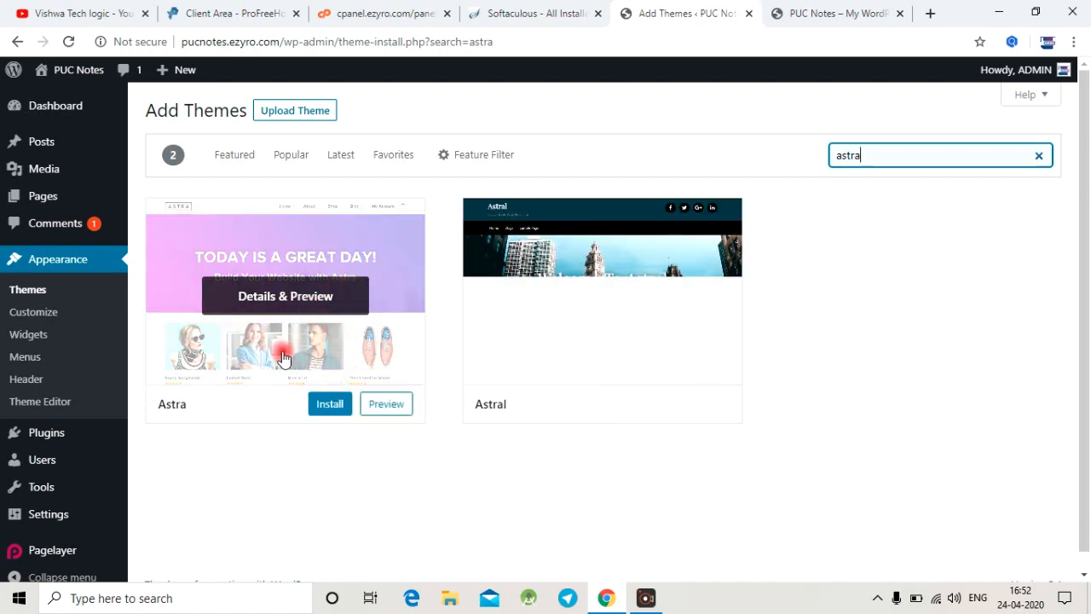
{"action": "left_click", "coordinate": [335, 413]}
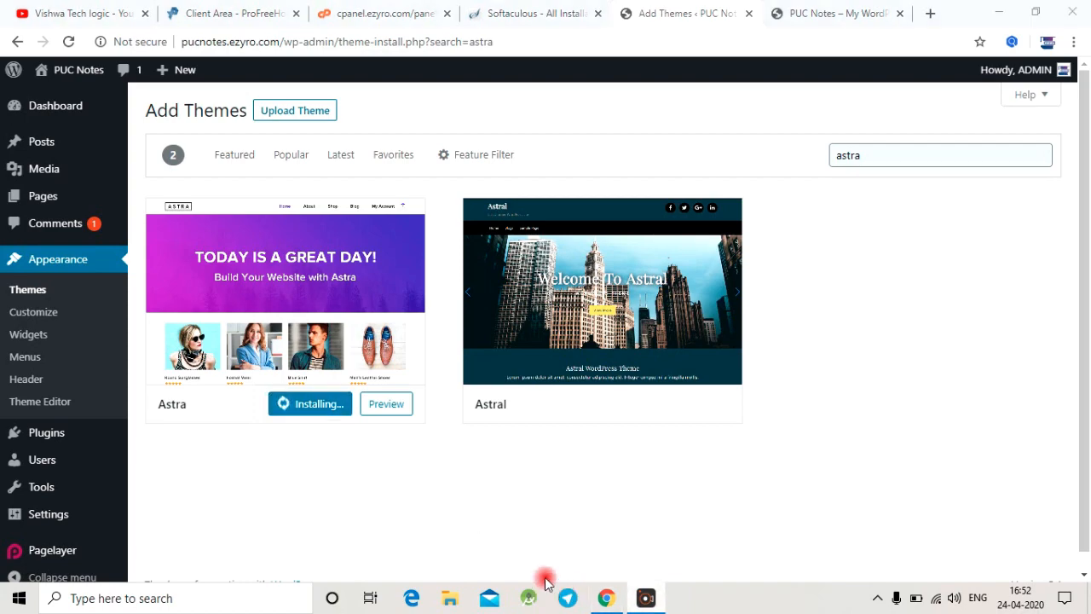
Step: Preview the Astra theme and activate it for the site
{"action": "left_click", "coordinate": [388, 406]}
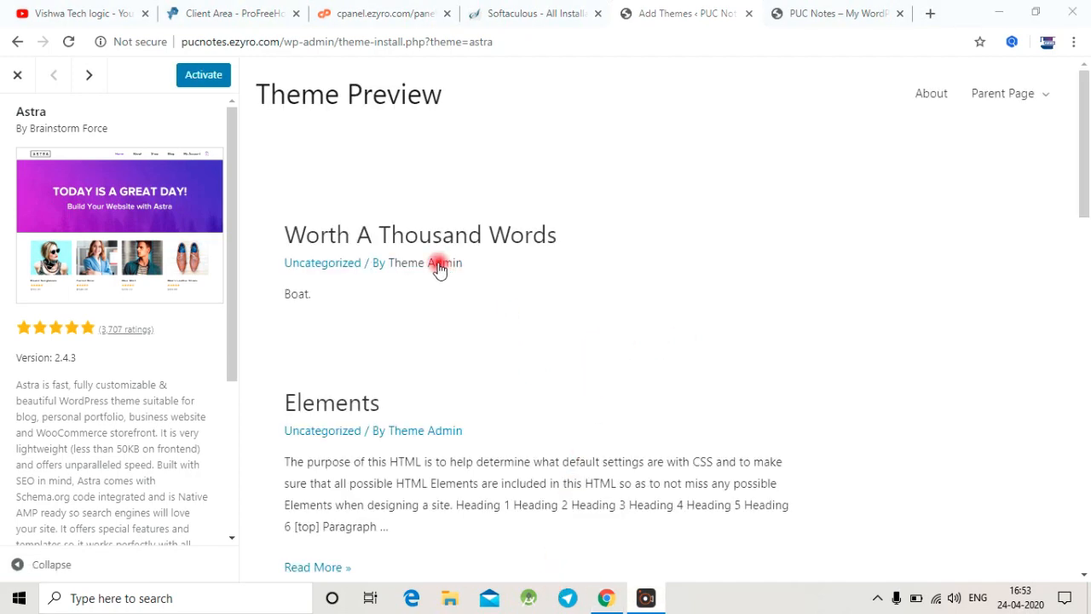
{"action": "left_click", "coordinate": [201, 80]}
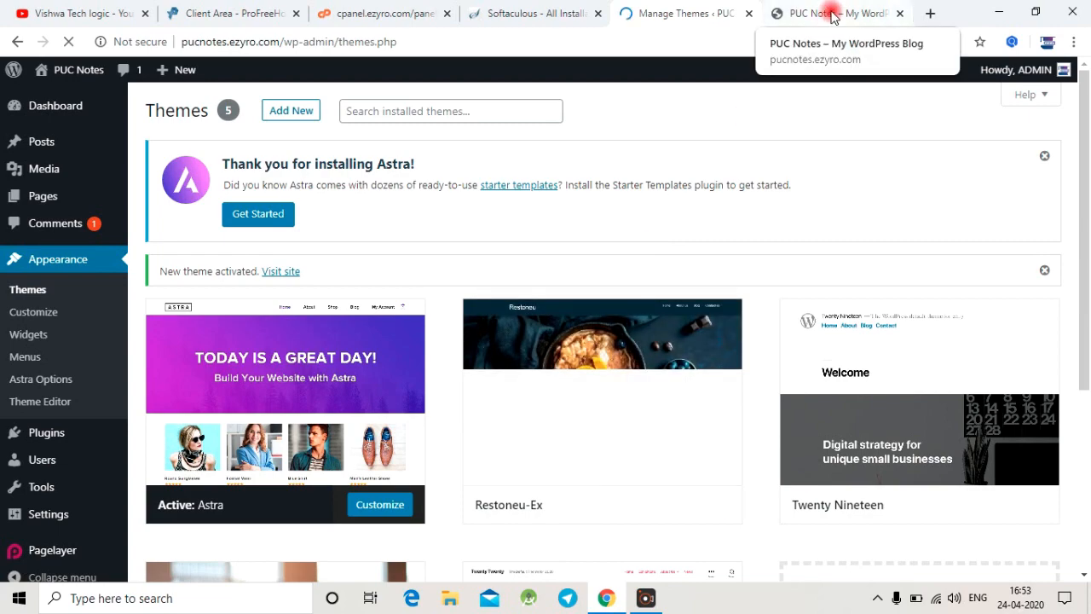
{"action": "scroll", "coordinate": [499, 387], "scroll_direction": "down", "scroll_amount": 2}
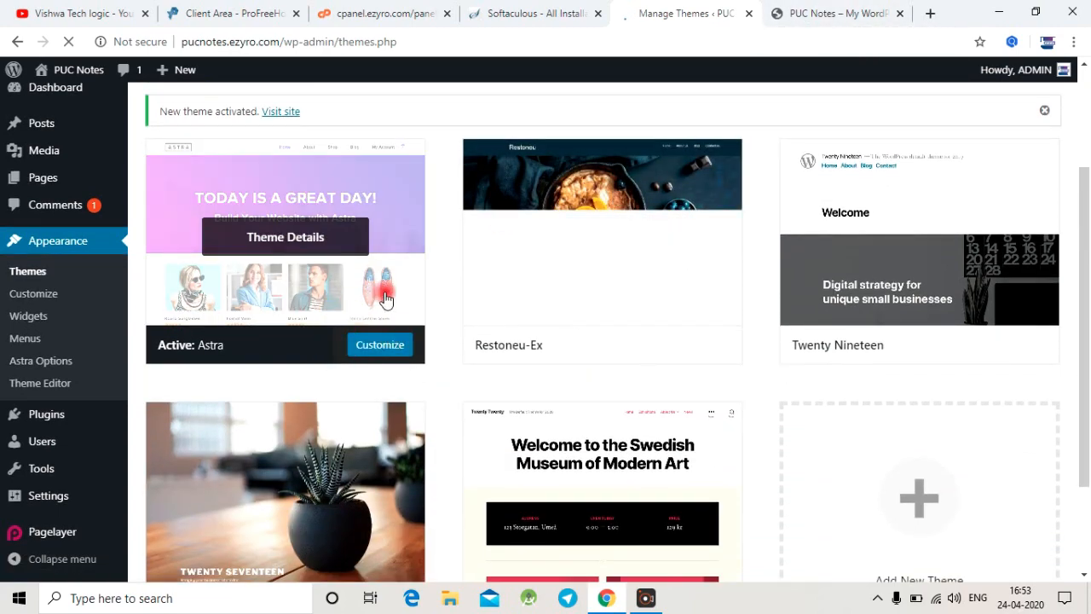
Step: Reload the live PUC Notes homepage and examine its layout under the Astra theme
{"action": "left_click", "coordinate": [850, 10]}
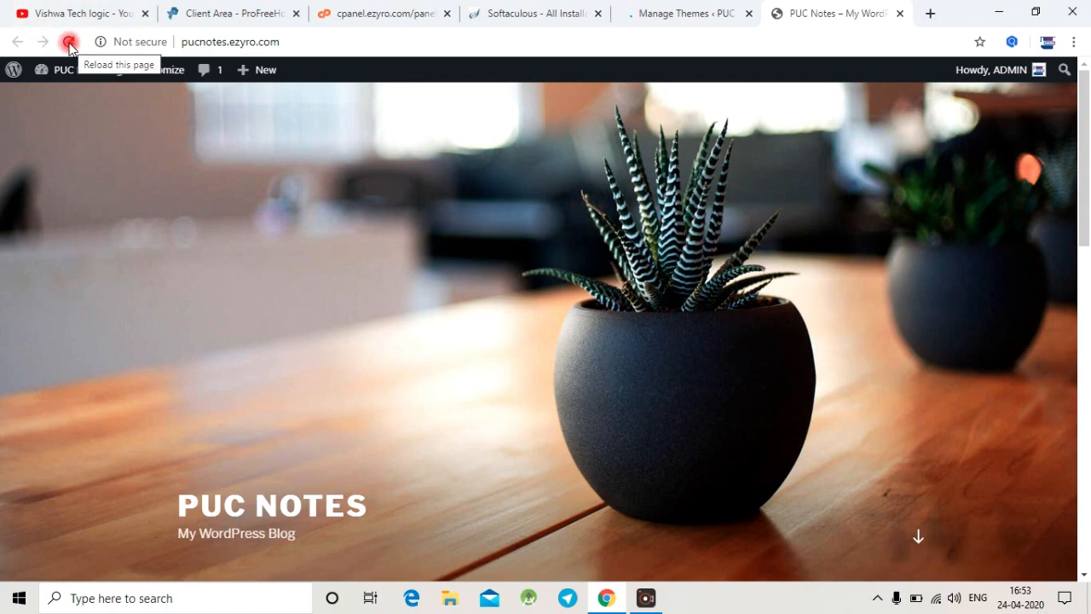
{"action": "left_click", "coordinate": [69, 43]}
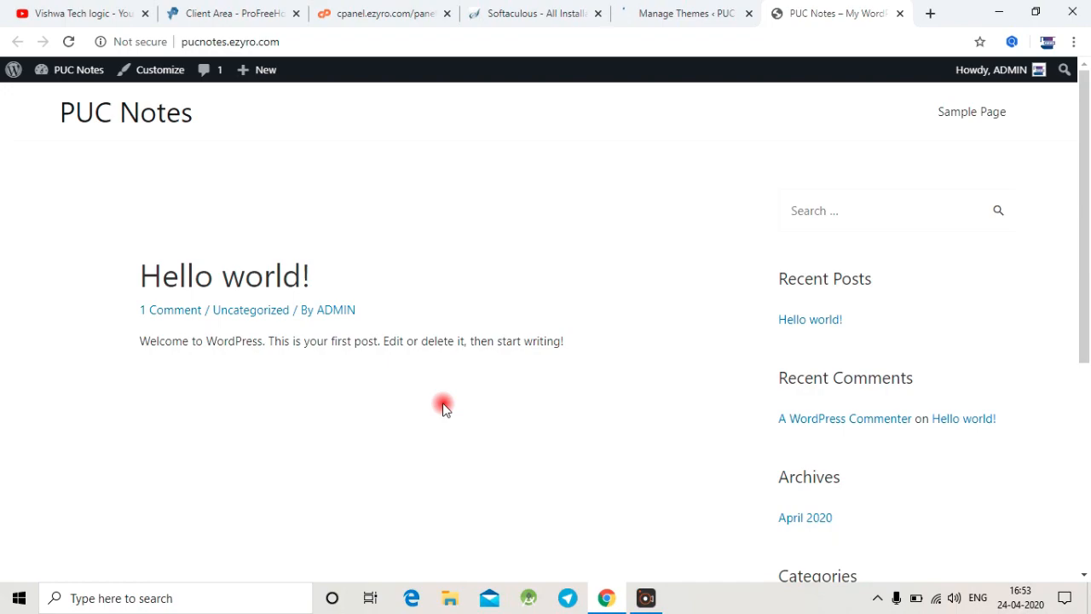
{"action": "scroll", "coordinate": [443, 407], "scroll_direction": "down", "scroll_amount": 1}
{"action": "scroll", "coordinate": [443, 407], "scroll_direction": "down", "scroll_amount": 3}
{"action": "scroll", "coordinate": [443, 408], "scroll_direction": "up", "scroll_amount": 4}
{"action": "scroll", "coordinate": [444, 407], "scroll_direction": "down", "scroll_amount": 3}
{"action": "scroll", "coordinate": [443, 407], "scroll_direction": "up", "scroll_amount": 3}
{"action": "left_click", "coordinate": [547, 590]}
Step: Return to the admin area, start adding a new plugin and search the plugin directory for "astra"
{"action": "left_click", "coordinate": [668, 15]}
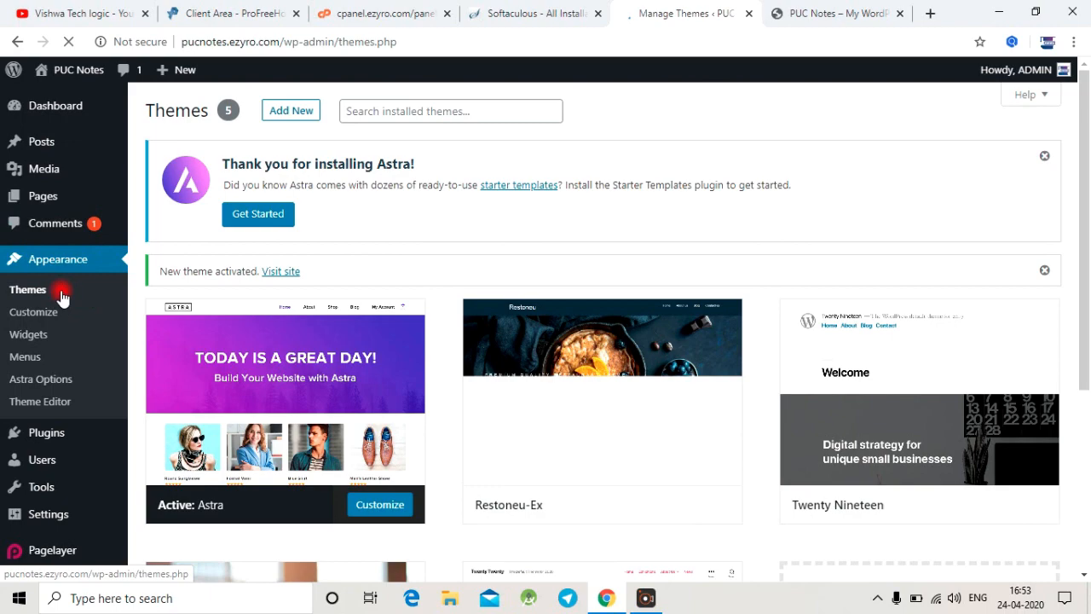
{"action": "mouse_move", "coordinate": [81, 434]}
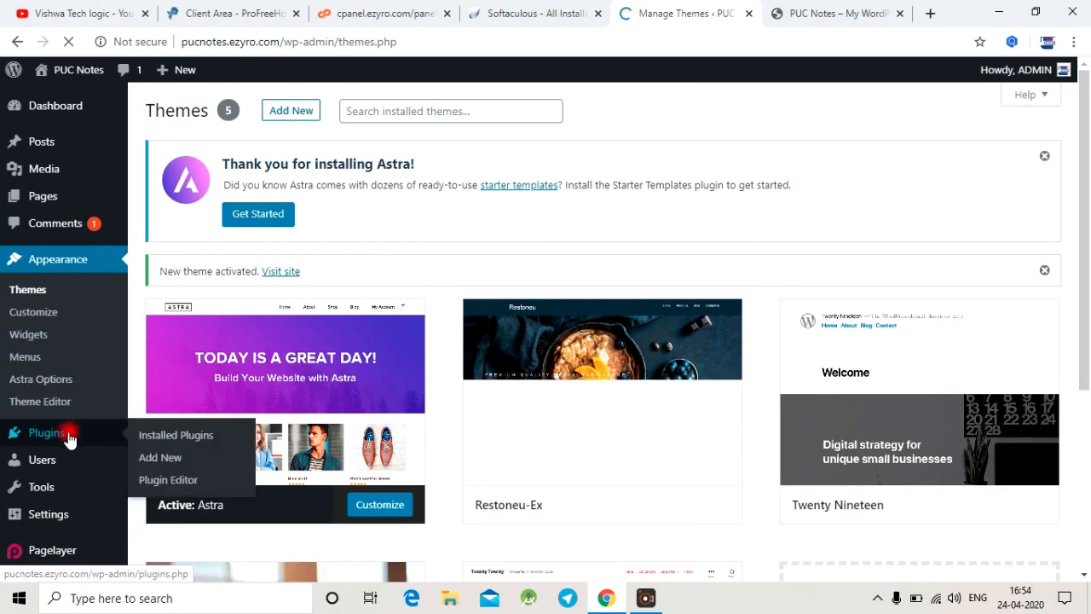
{"action": "left_click", "coordinate": [162, 466]}
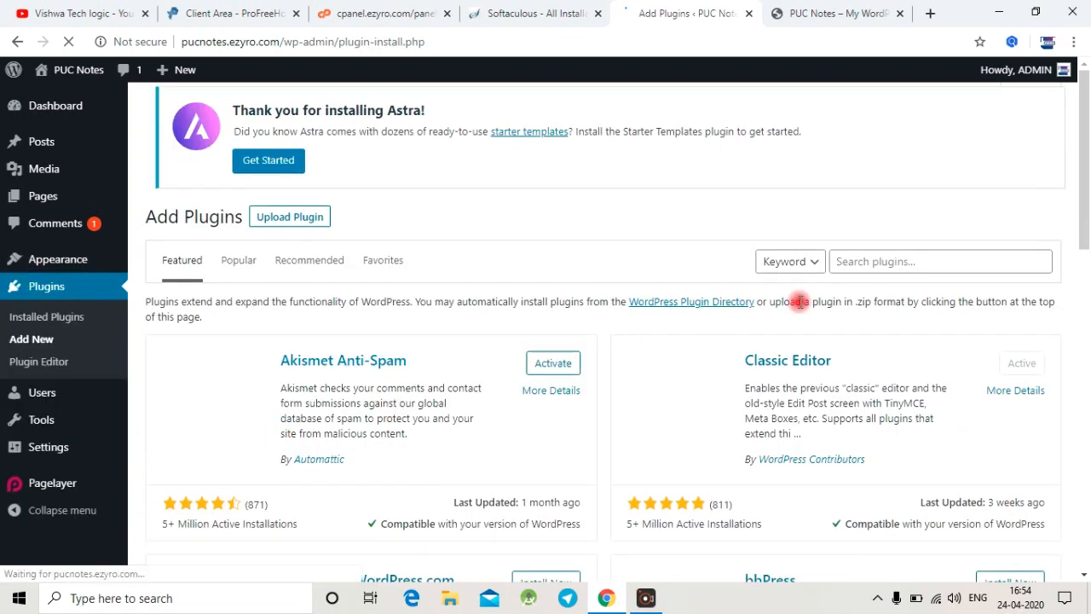
{"action": "left_click", "coordinate": [872, 262]}
{"action": "type", "text": "astra"}
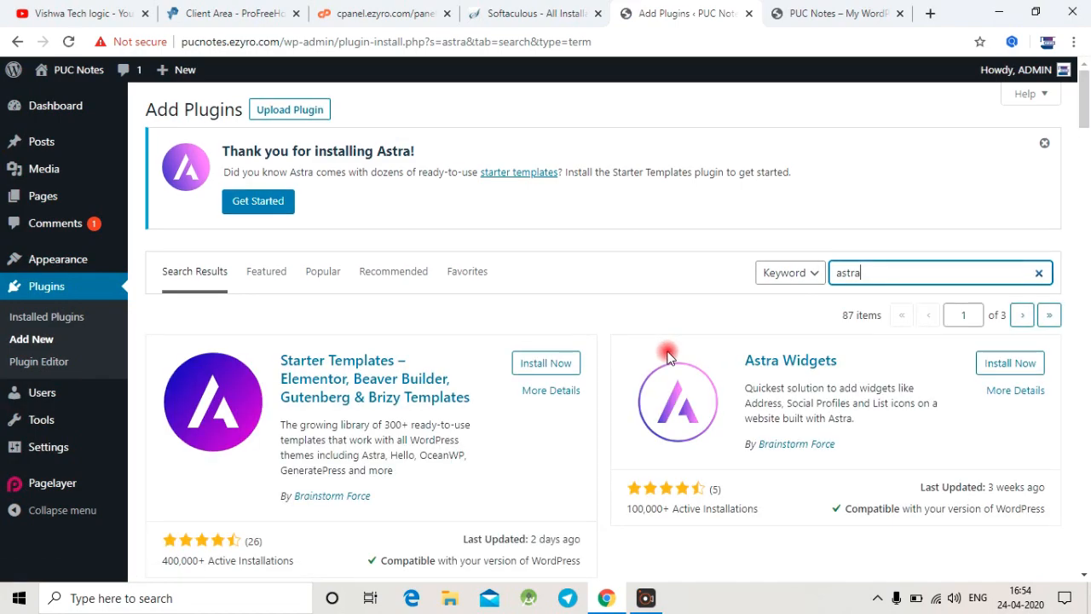
{"action": "scroll", "coordinate": [667, 356], "scroll_direction": "down", "scroll_amount": 3}
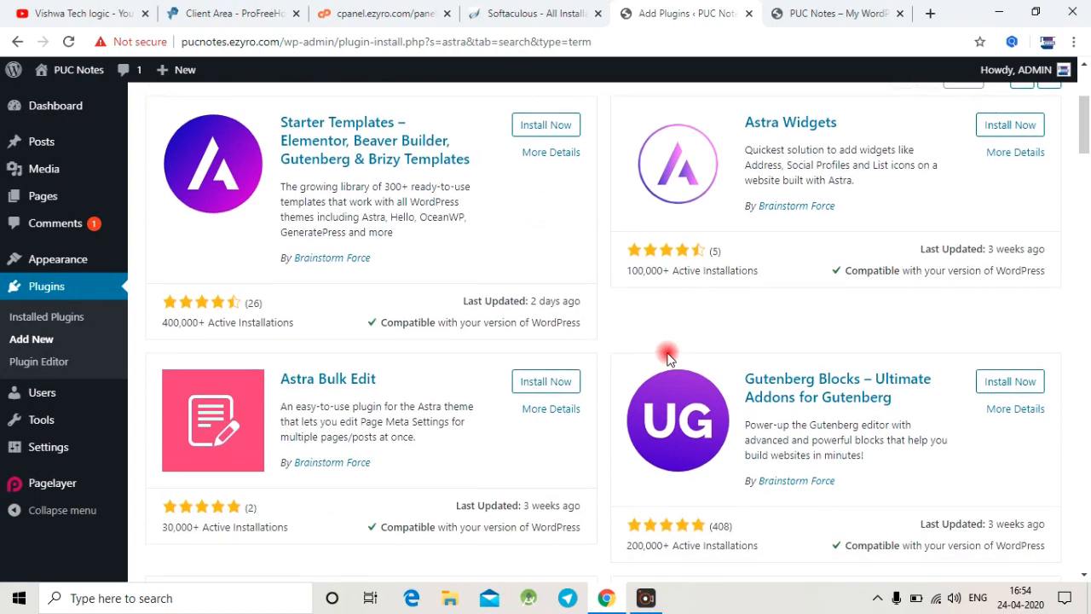
{"action": "scroll", "coordinate": [667, 356], "scroll_direction": "up", "scroll_amount": 3}
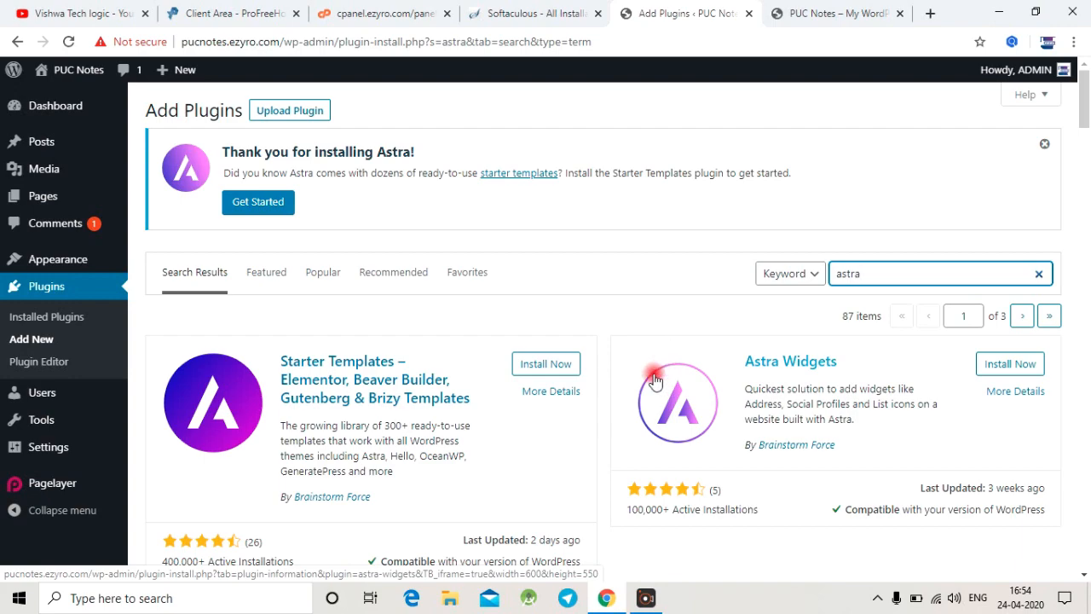
Step: Install the Starter Templates plugin by Brainstorm Force and choose Elementor as the page builder
{"action": "left_click", "coordinate": [562, 368]}
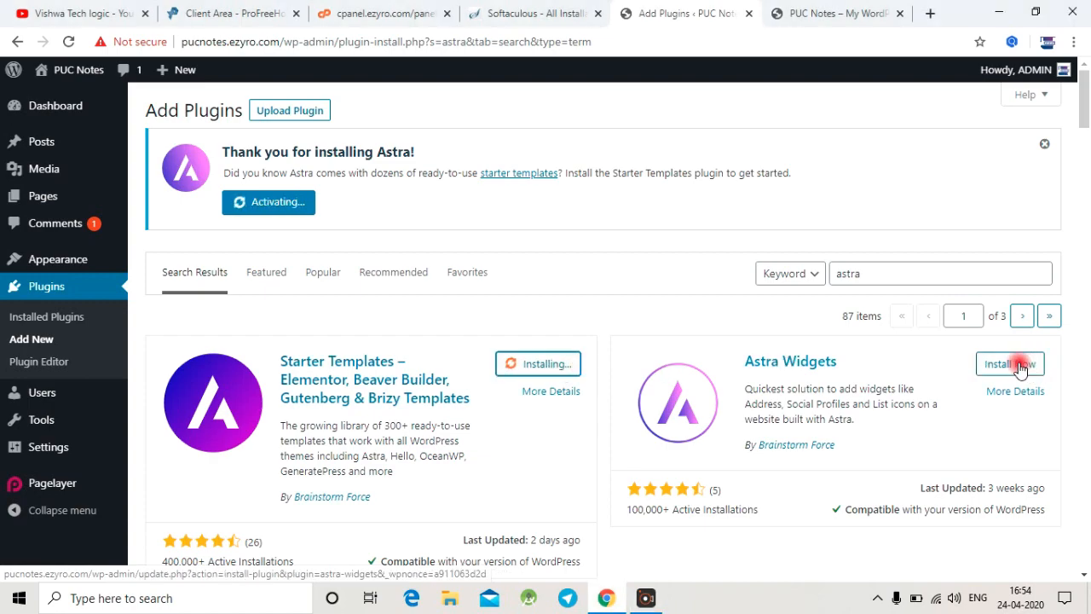
{"action": "scroll", "coordinate": [677, 446], "scroll_direction": "down", "scroll_amount": 1}
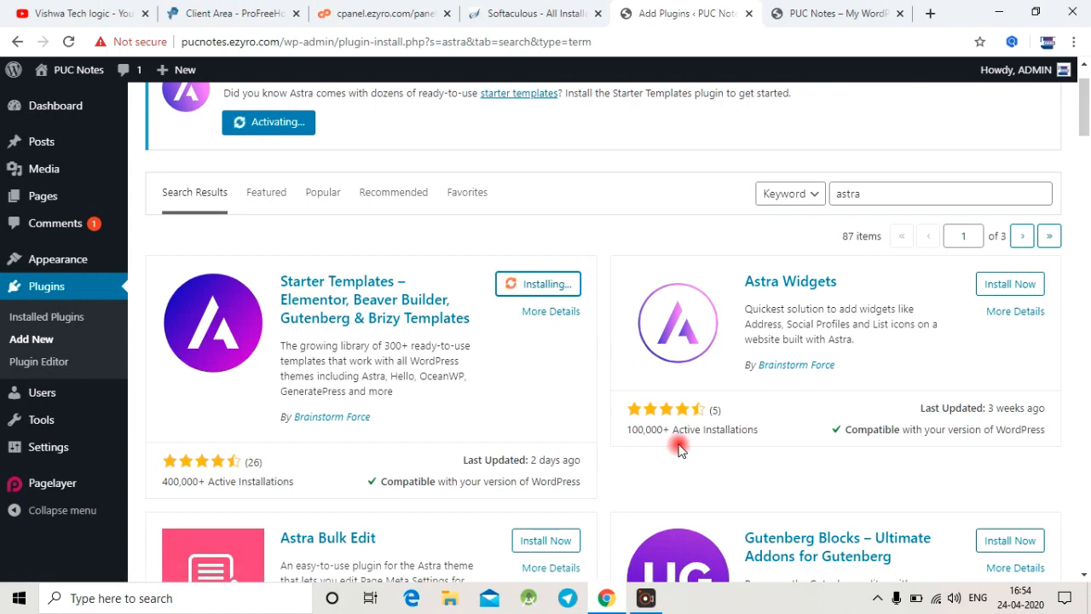
{"action": "scroll", "coordinate": [678, 449], "scroll_direction": "up", "scroll_amount": 1}
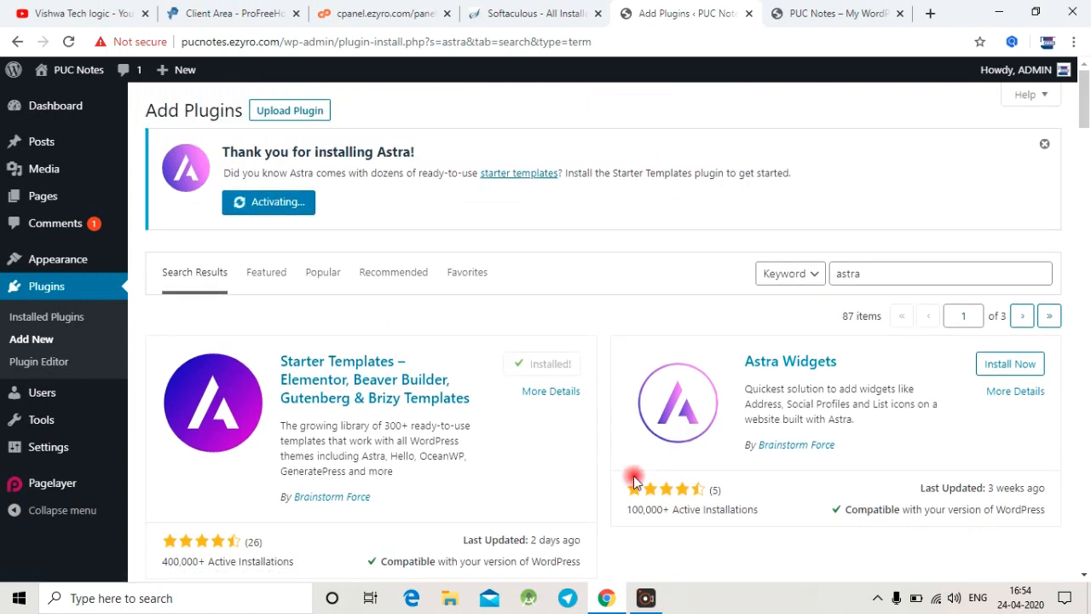
{"action": "left_click", "coordinate": [555, 363]}
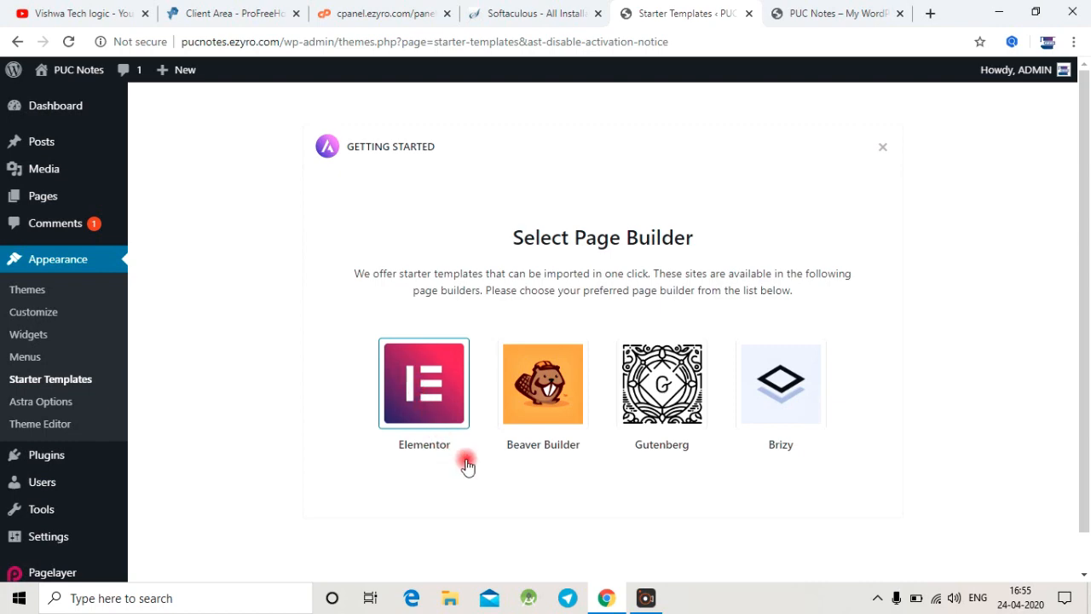
{"action": "left_click", "coordinate": [444, 381]}
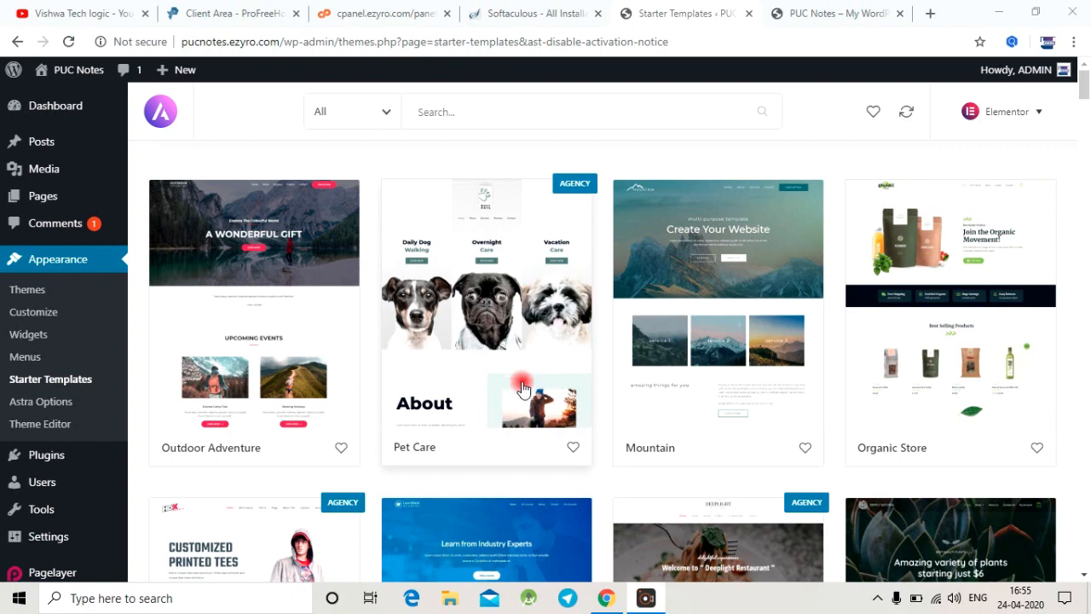
Step: Look through the Elementor starter templates for a suitable site design, noting which ones are marked Agency
{"action": "scroll", "coordinate": [554, 378], "scroll_direction": "down", "scroll_amount": 6}
{"action": "scroll", "coordinate": [523, 388], "scroll_direction": "down", "scroll_amount": 5}
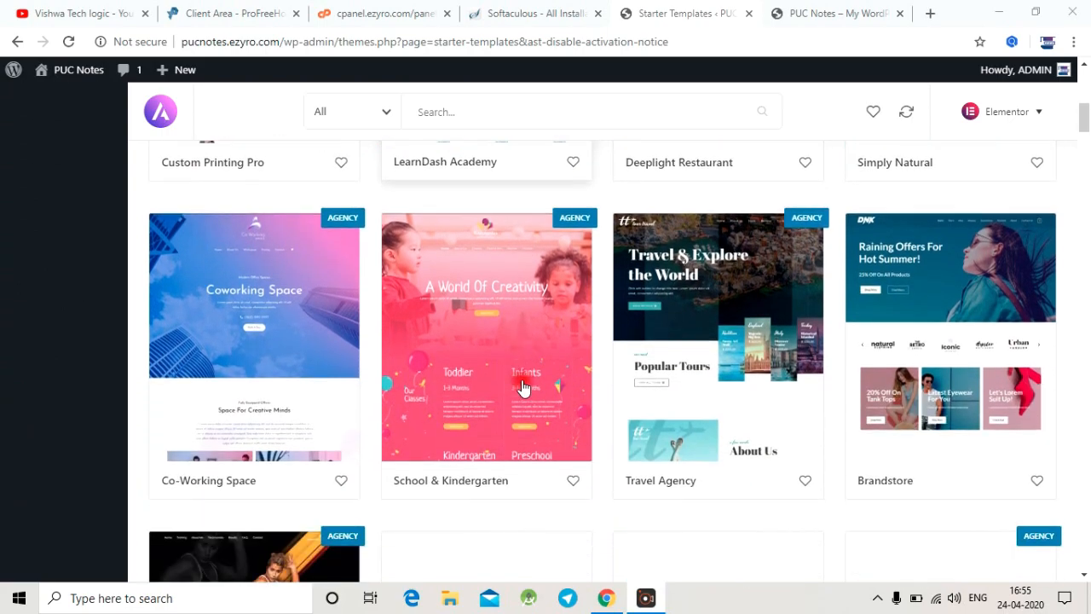
{"action": "scroll", "coordinate": [524, 388], "scroll_direction": "down", "scroll_amount": 7}
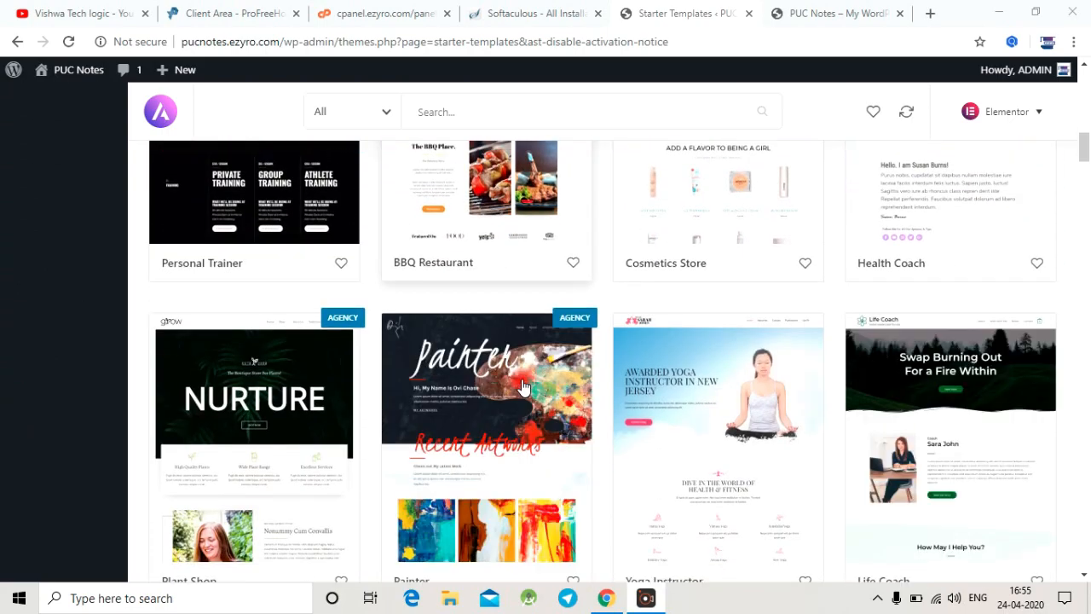
{"action": "scroll", "coordinate": [523, 387], "scroll_direction": "down", "scroll_amount": 5}
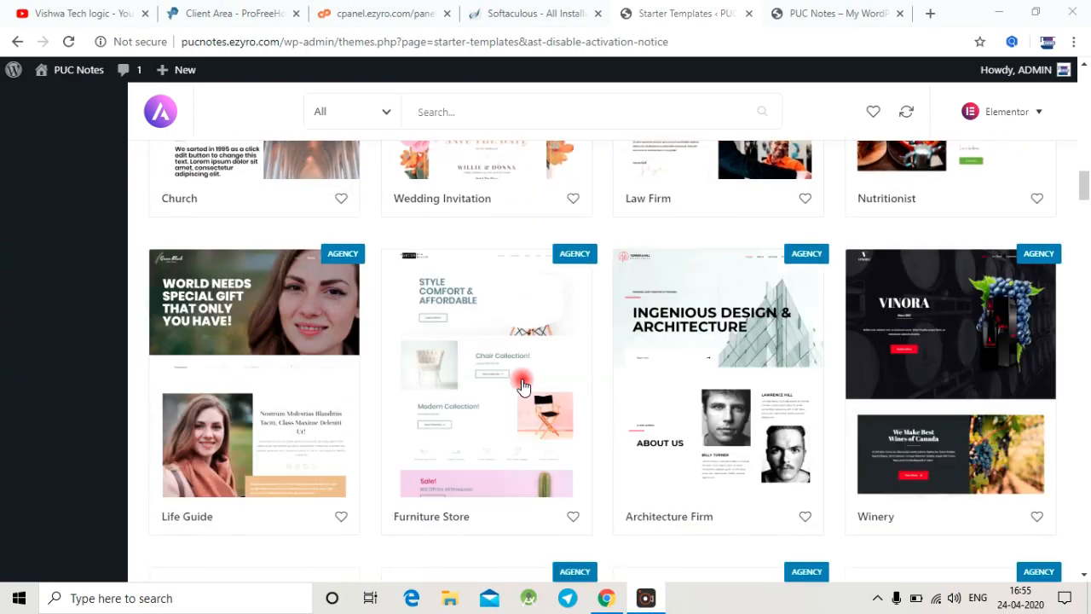
{"action": "scroll", "coordinate": [523, 386], "scroll_direction": "down", "scroll_amount": 5}
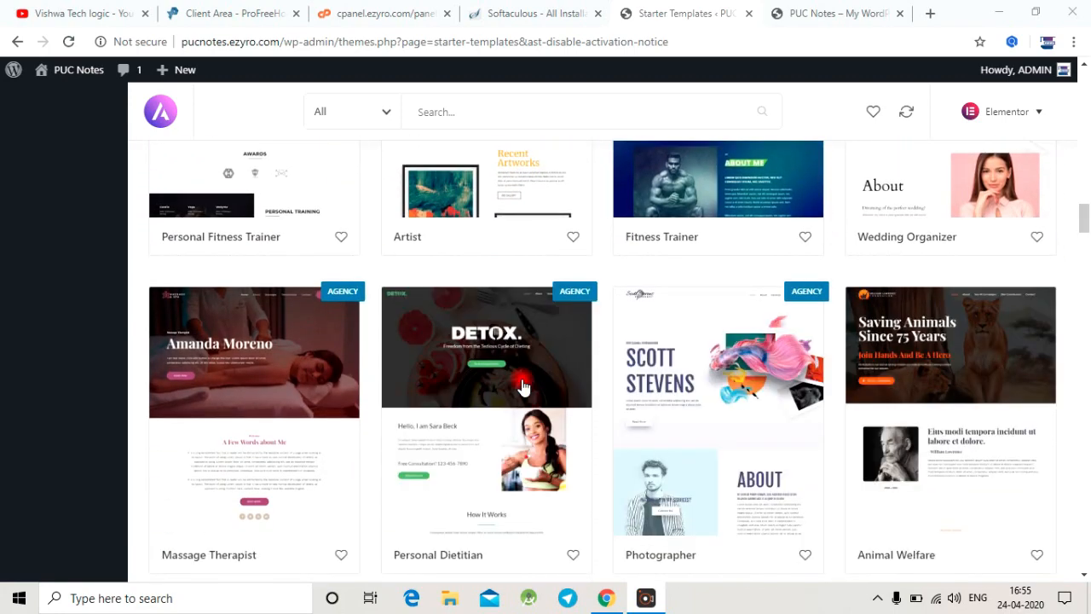
{"action": "scroll", "coordinate": [523, 386], "scroll_direction": "down", "scroll_amount": 7}
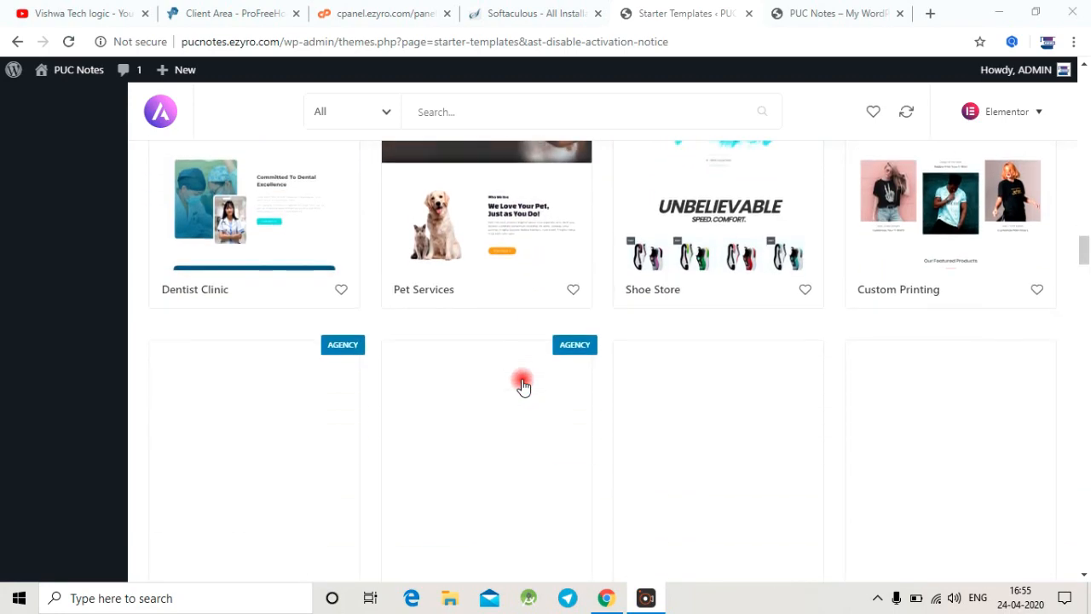
{"action": "scroll", "coordinate": [523, 386], "scroll_direction": "down", "scroll_amount": 6}
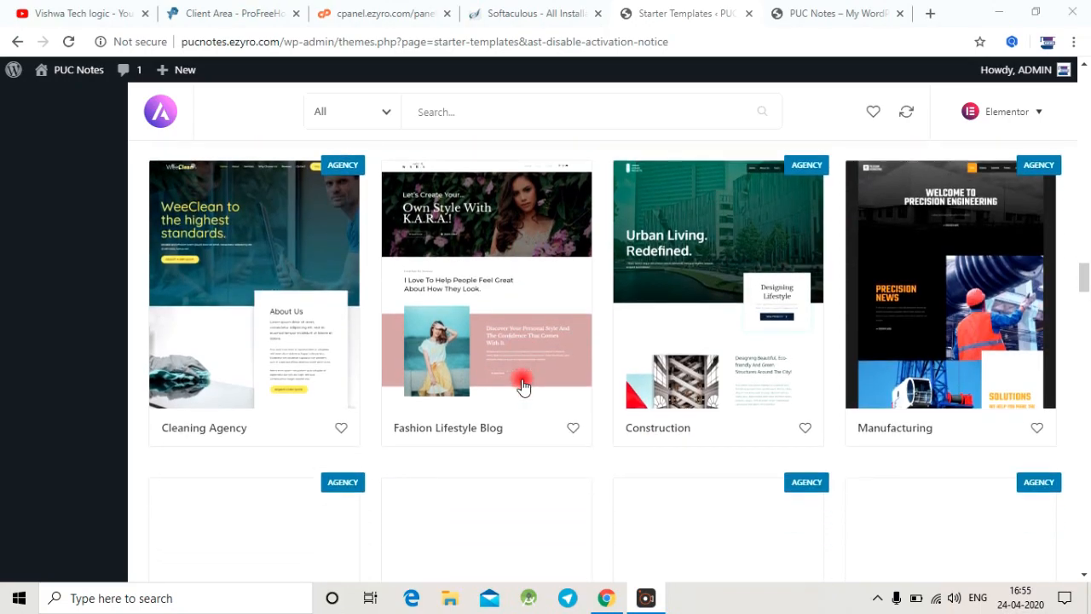
{"action": "scroll", "coordinate": [520, 386], "scroll_direction": "up", "scroll_amount": 13}
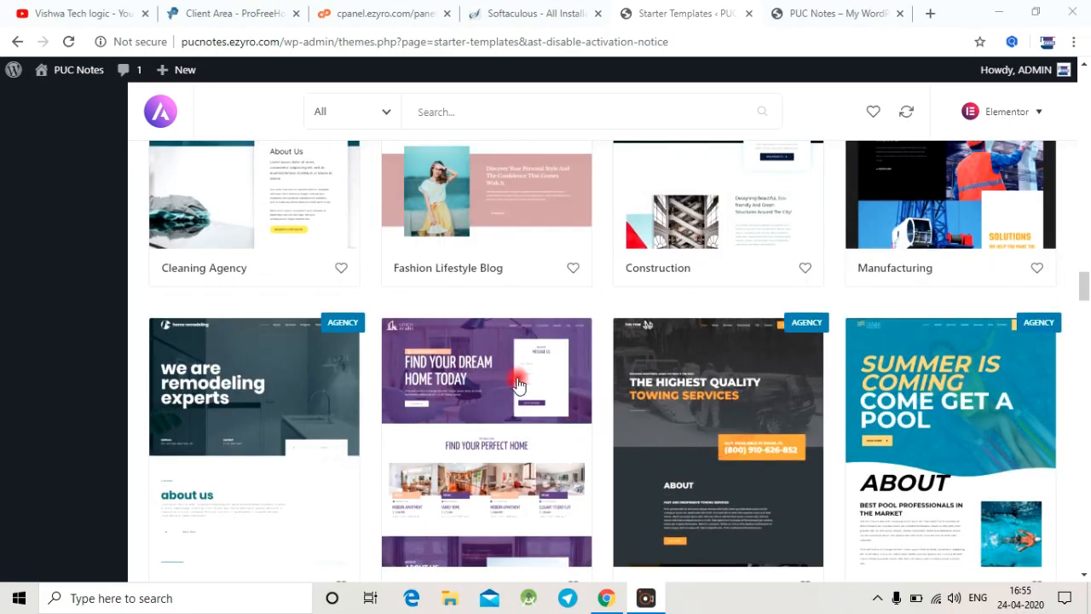
{"action": "scroll", "coordinate": [454, 376], "scroll_direction": "up", "scroll_amount": 15}
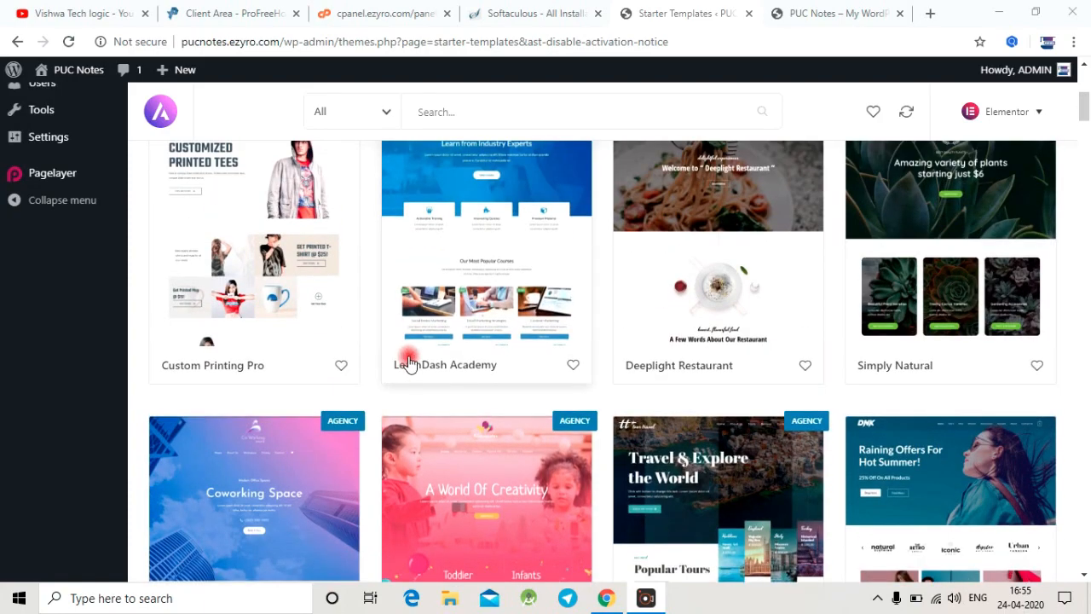
{"action": "scroll", "coordinate": [402, 362], "scroll_direction": "up", "scroll_amount": 4}
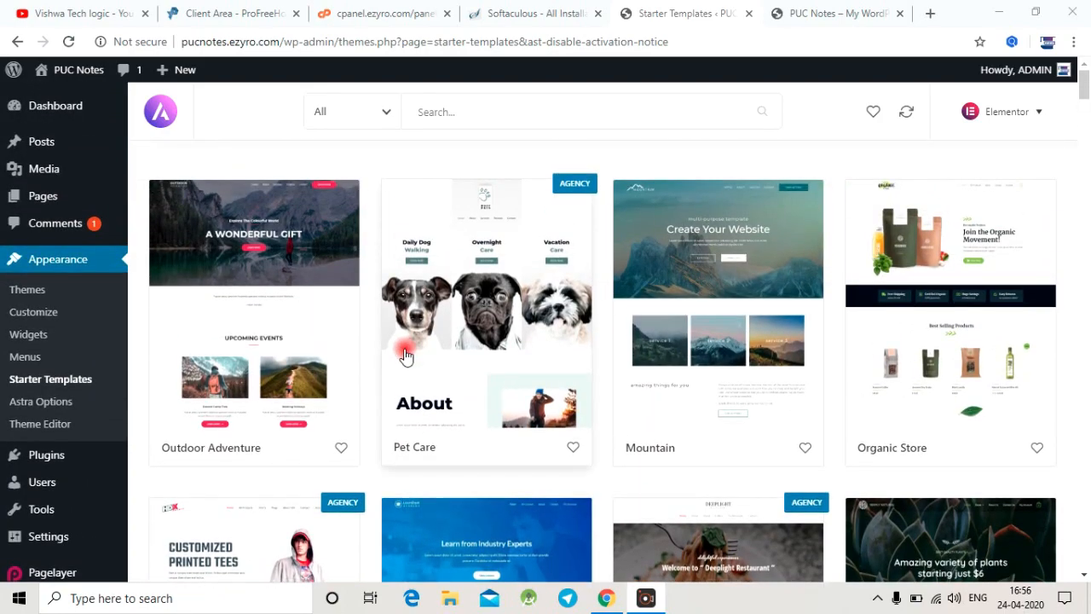
Step: Choose the Outdoor Adventure template and import the complete site with its customizer settings, widgets, required plugins and content
{"action": "left_click", "coordinate": [244, 258]}
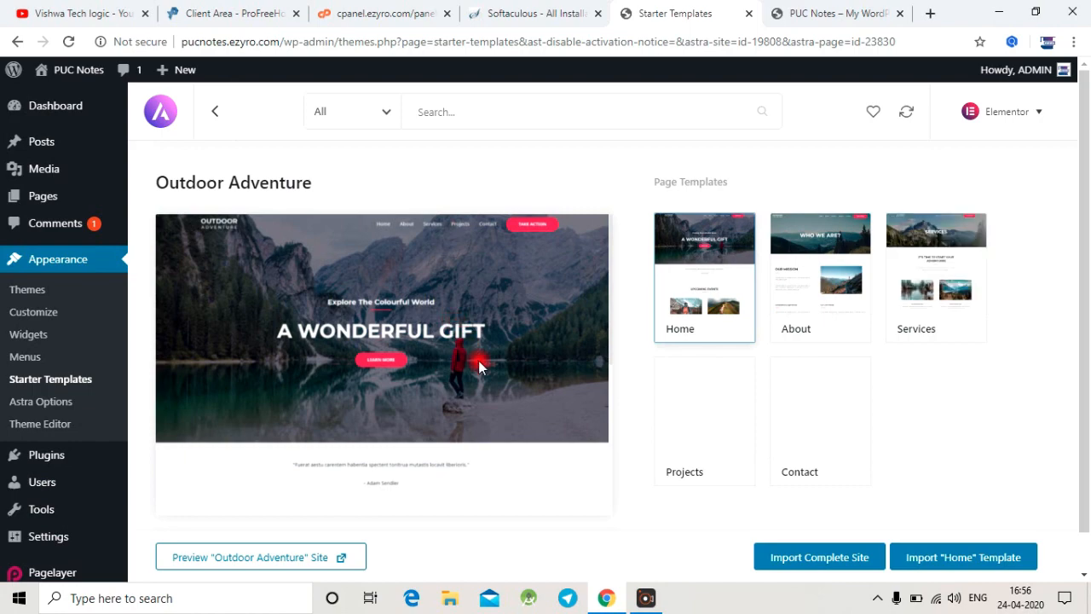
{"action": "scroll", "coordinate": [502, 392], "scroll_direction": "down", "scroll_amount": 3}
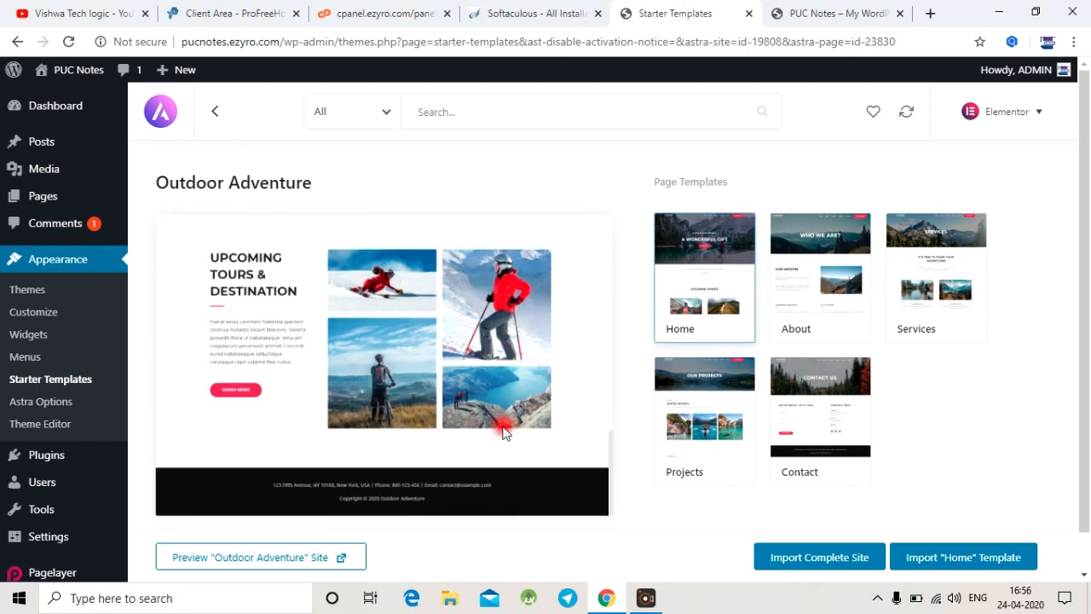
{"action": "left_click", "coordinate": [779, 580]}
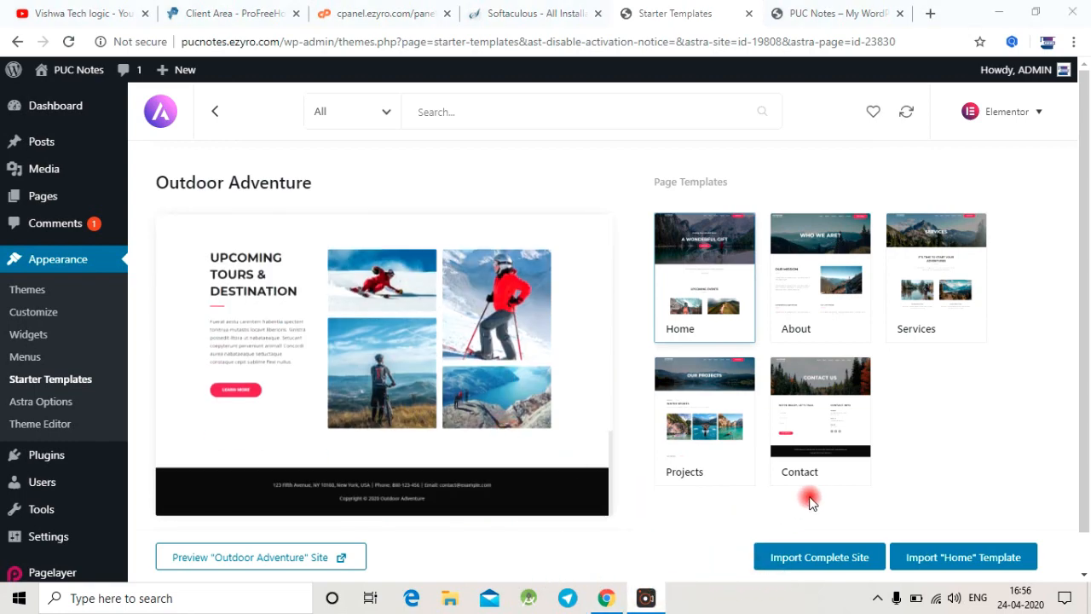
{"action": "scroll", "coordinate": [814, 500], "scroll_direction": "down", "scroll_amount": 1}
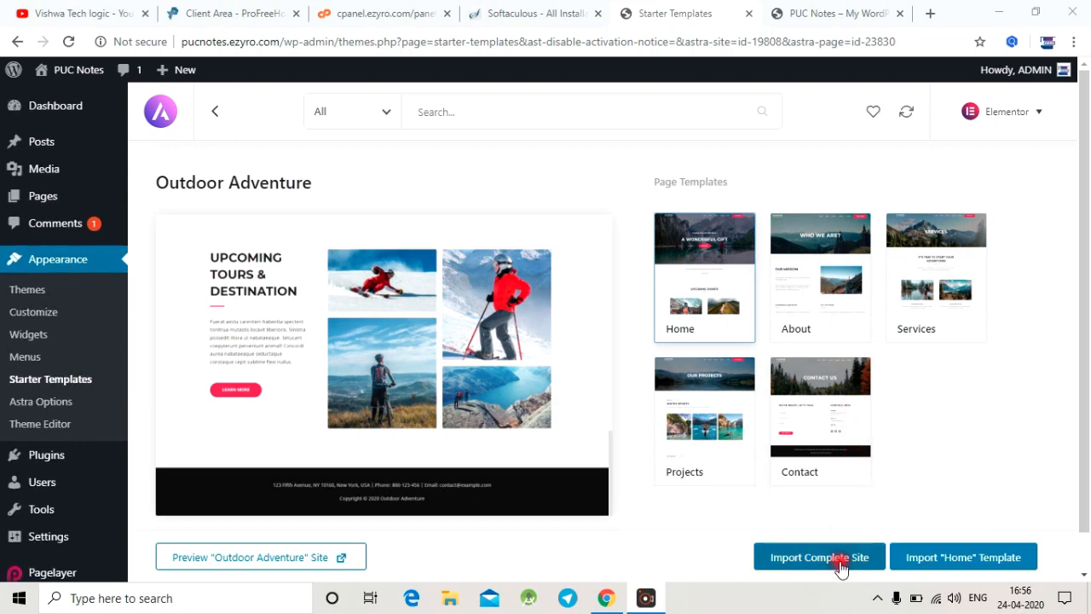
{"action": "left_click", "coordinate": [839, 562]}
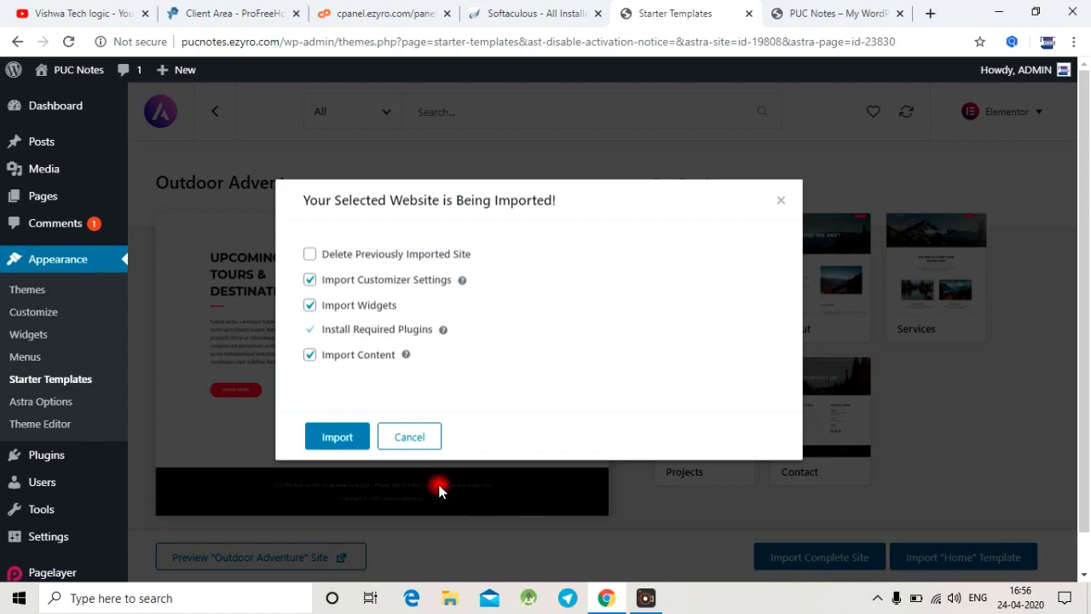
{"action": "left_click", "coordinate": [329, 437]}
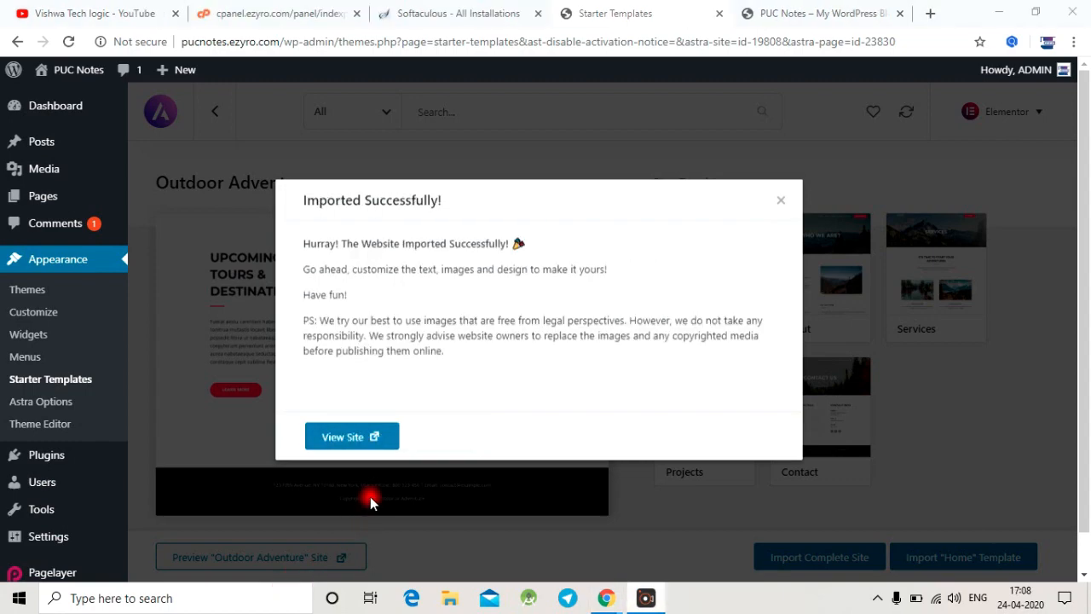
Step: View the imported PUC Notes site and examine the homepage's menu, hero banner and content sections
{"action": "left_click", "coordinate": [339, 450]}
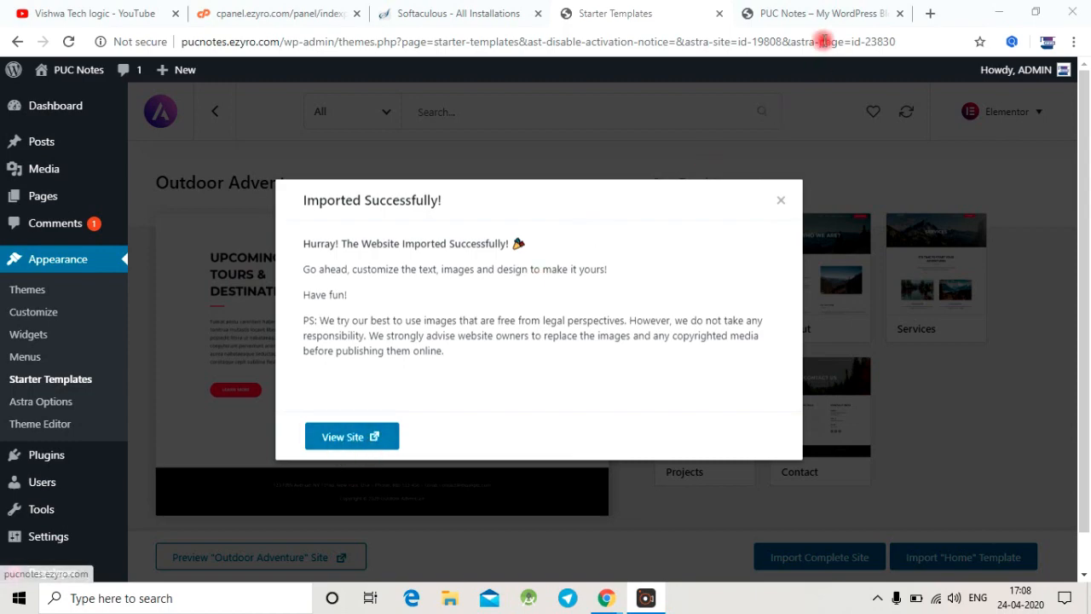
{"action": "scroll", "coordinate": [375, 335], "scroll_direction": "down", "scroll_amount": 2}
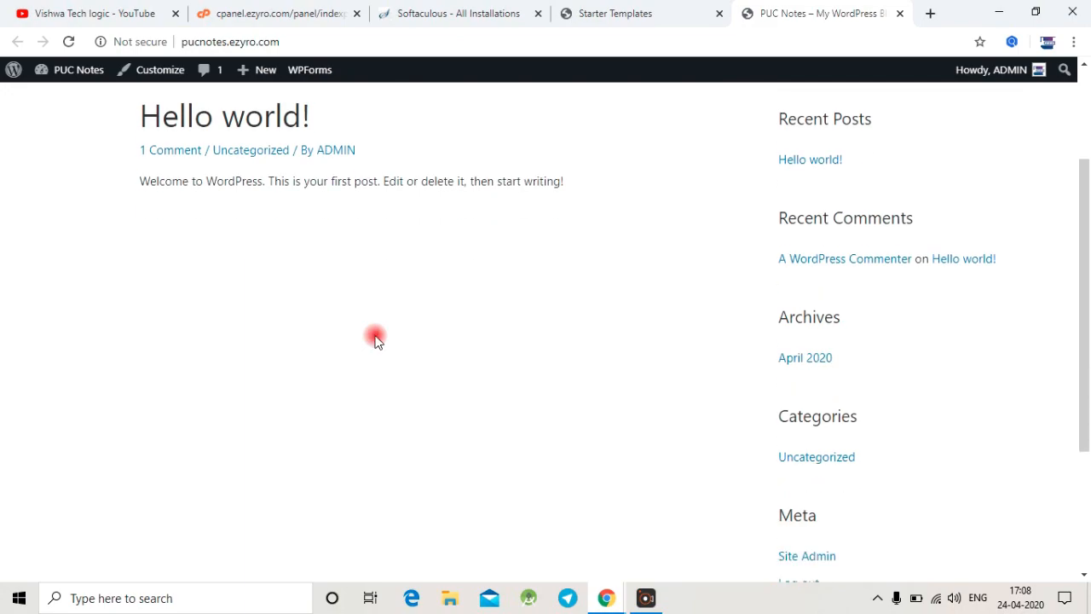
{"action": "scroll", "coordinate": [376, 337], "scroll_direction": "up", "scroll_amount": 3}
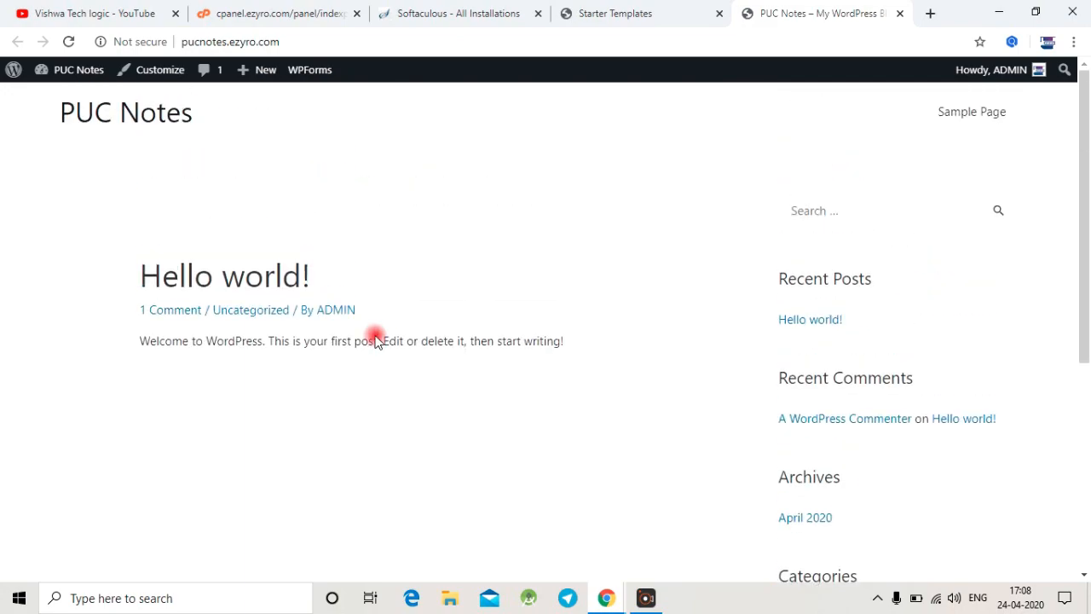
{"action": "left_click", "coordinate": [687, 10]}
{"action": "left_click", "coordinate": [347, 439]}
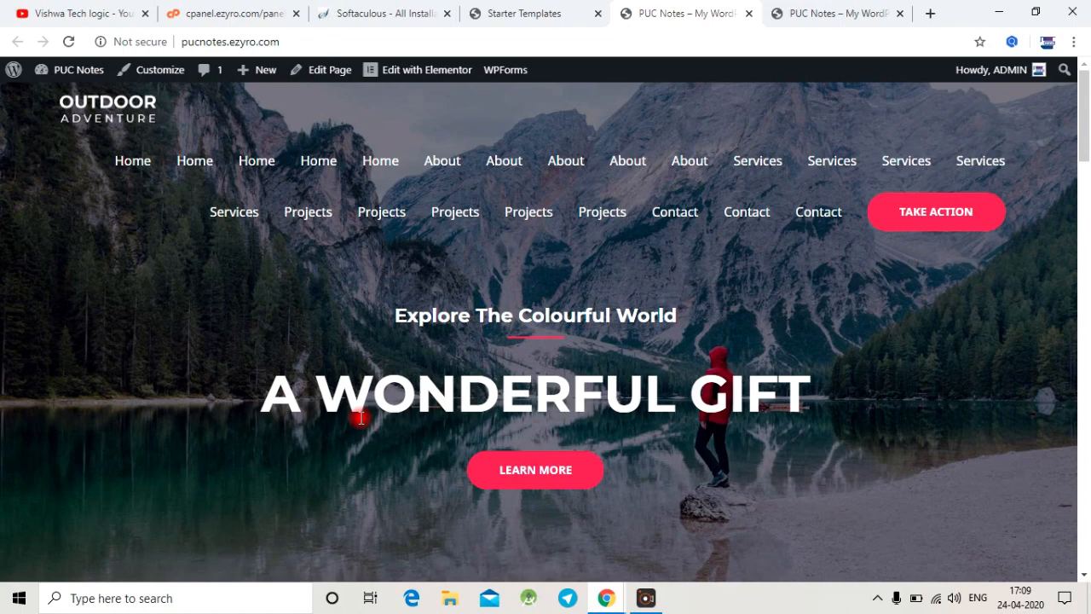
{"action": "scroll", "coordinate": [363, 415], "scroll_direction": "down", "scroll_amount": 10}
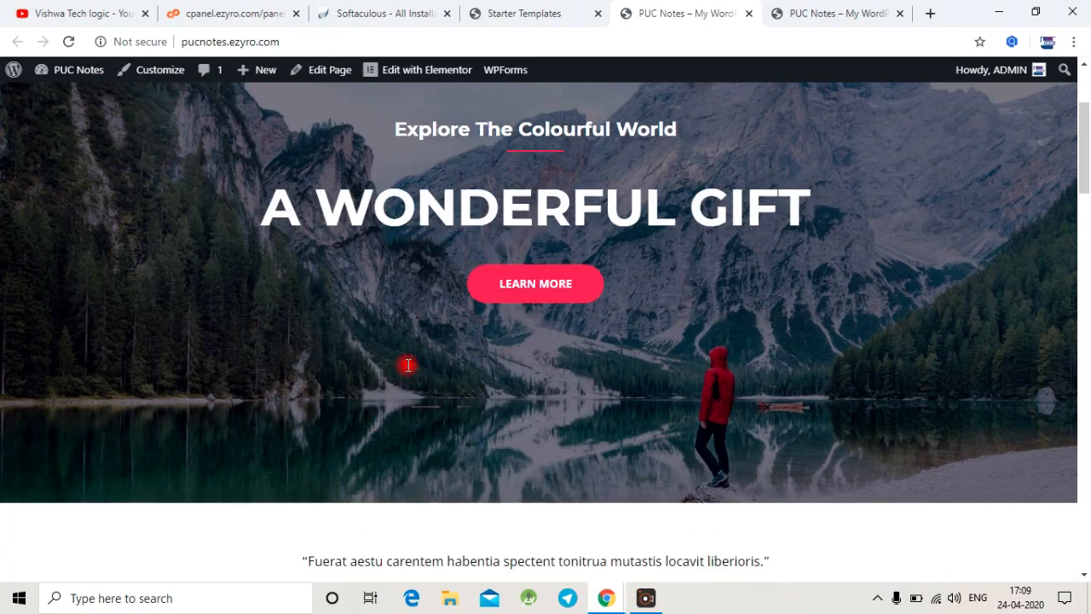
{"action": "scroll", "coordinate": [407, 364], "scroll_direction": "down", "scroll_amount": 15}
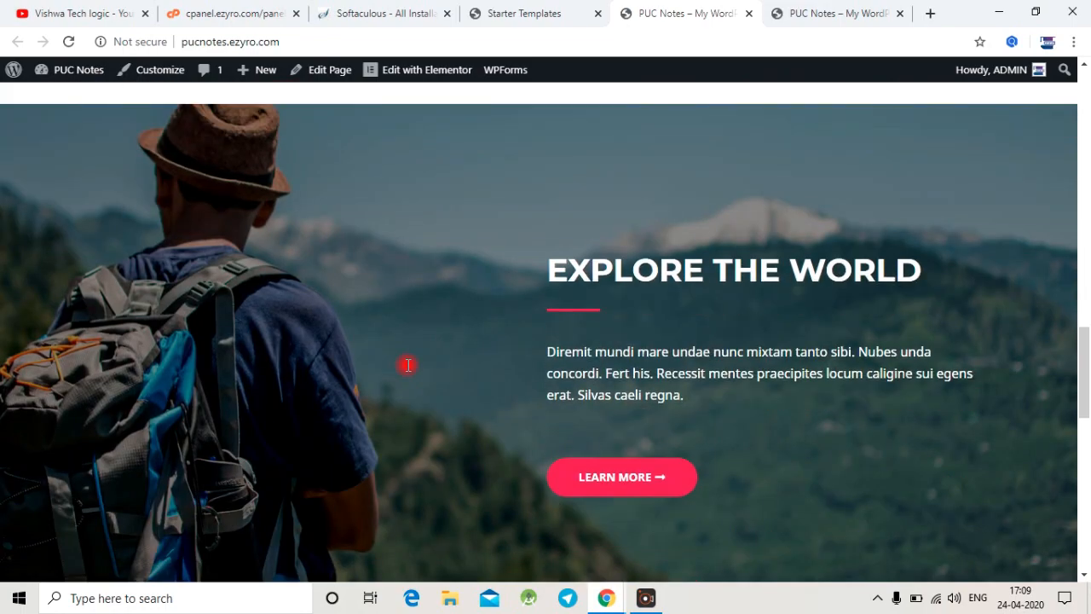
{"action": "scroll", "coordinate": [407, 364], "scroll_direction": "up", "scroll_amount": 15}
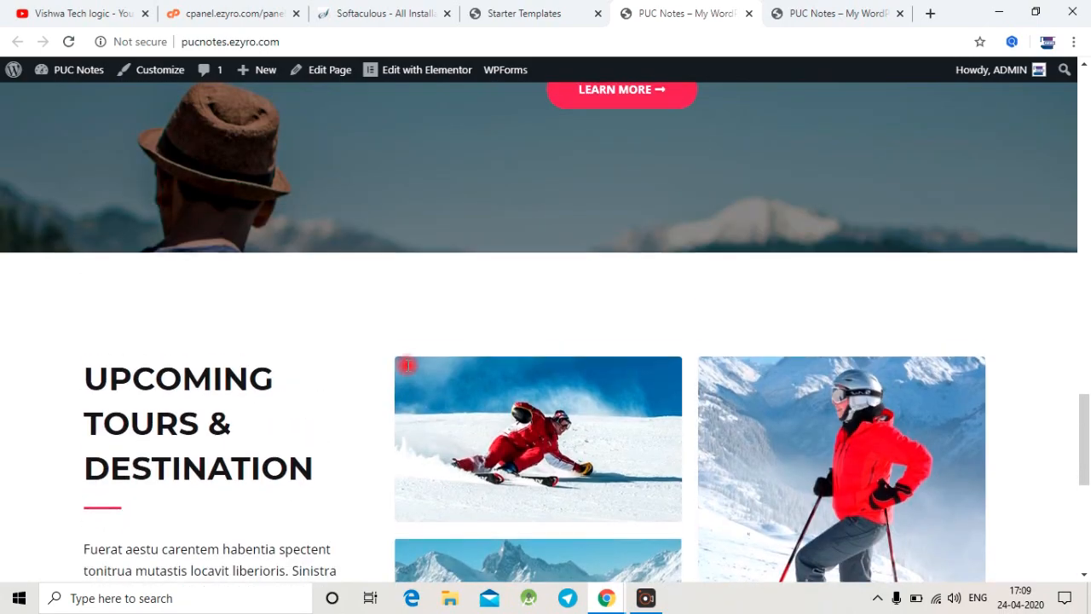
{"action": "scroll", "coordinate": [408, 368], "scroll_direction": "up", "scroll_amount": 8}
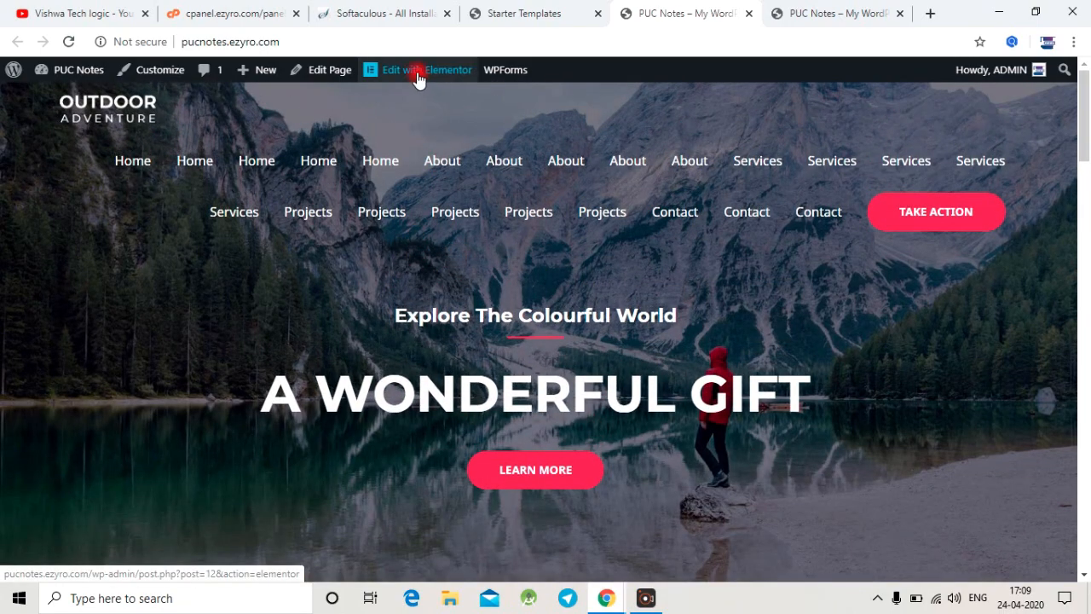
Step: Open the homepage for editing with Elementor and select the "A Wonderful Gift" heading in the hero section
{"action": "left_click", "coordinate": [417, 74]}
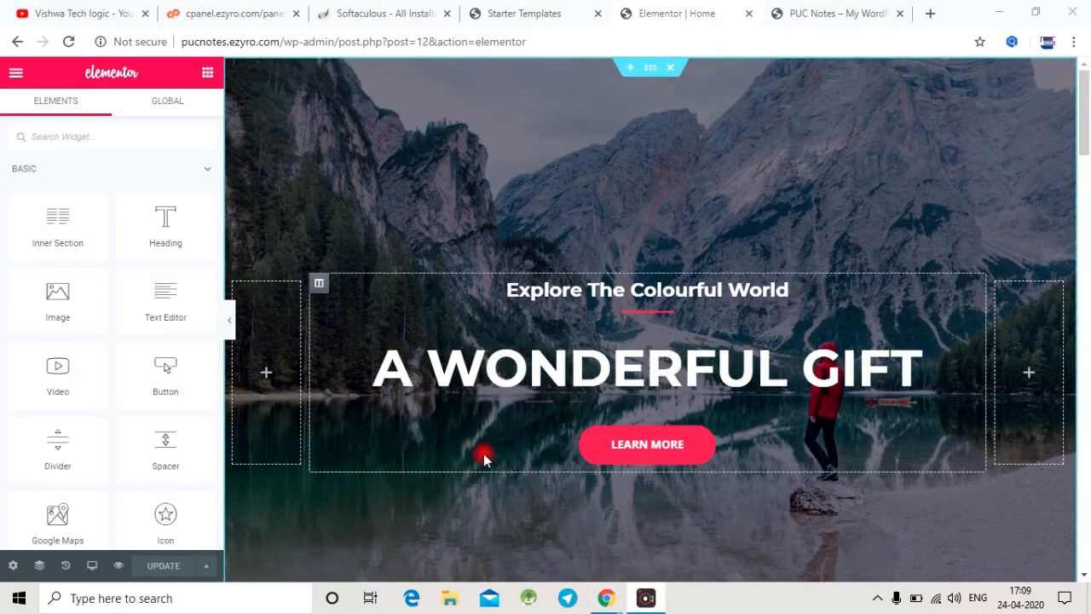
{"action": "scroll", "coordinate": [576, 146], "scroll_direction": "down", "scroll_amount": 7}
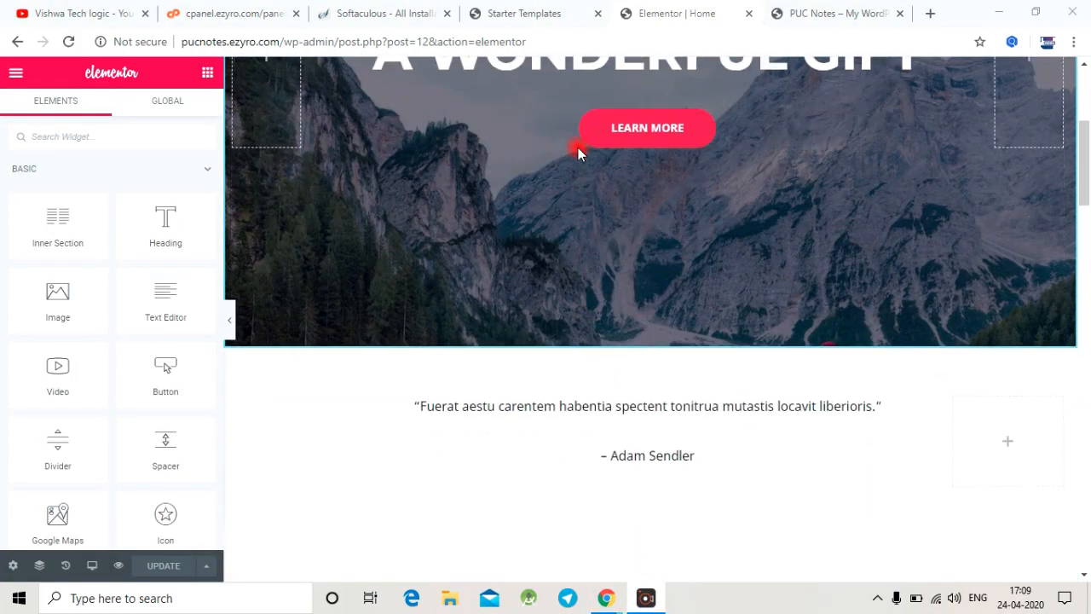
{"action": "scroll", "coordinate": [577, 158], "scroll_direction": "up", "scroll_amount": 5}
{"action": "scroll", "coordinate": [577, 175], "scroll_direction": "up", "scroll_amount": 3}
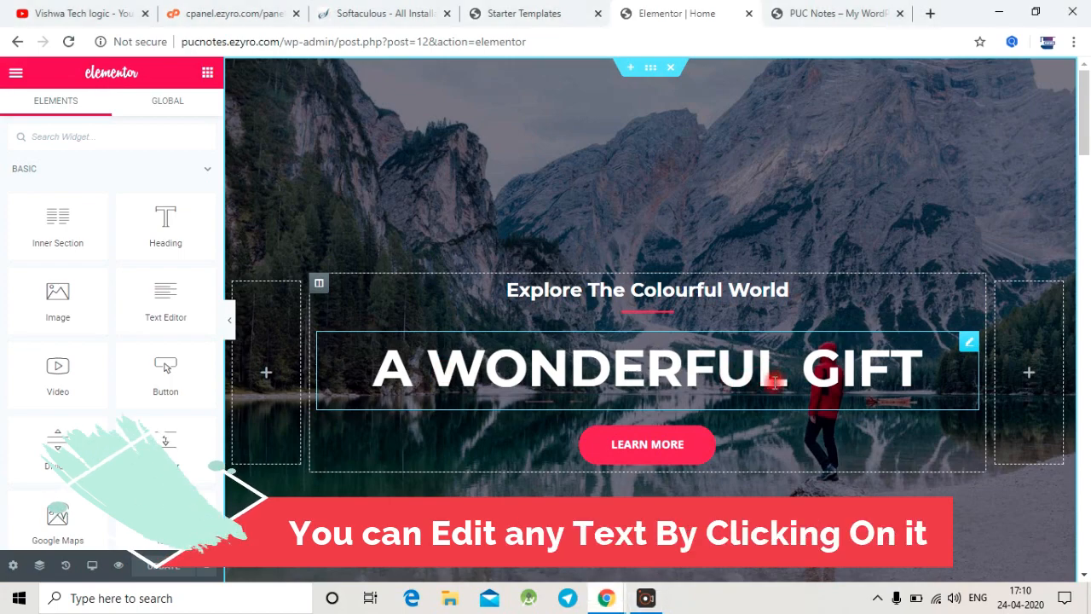
{"action": "left_click", "coordinate": [920, 375]}
{"action": "scroll", "coordinate": [669, 342], "scroll_direction": "down", "scroll_amount": 3}
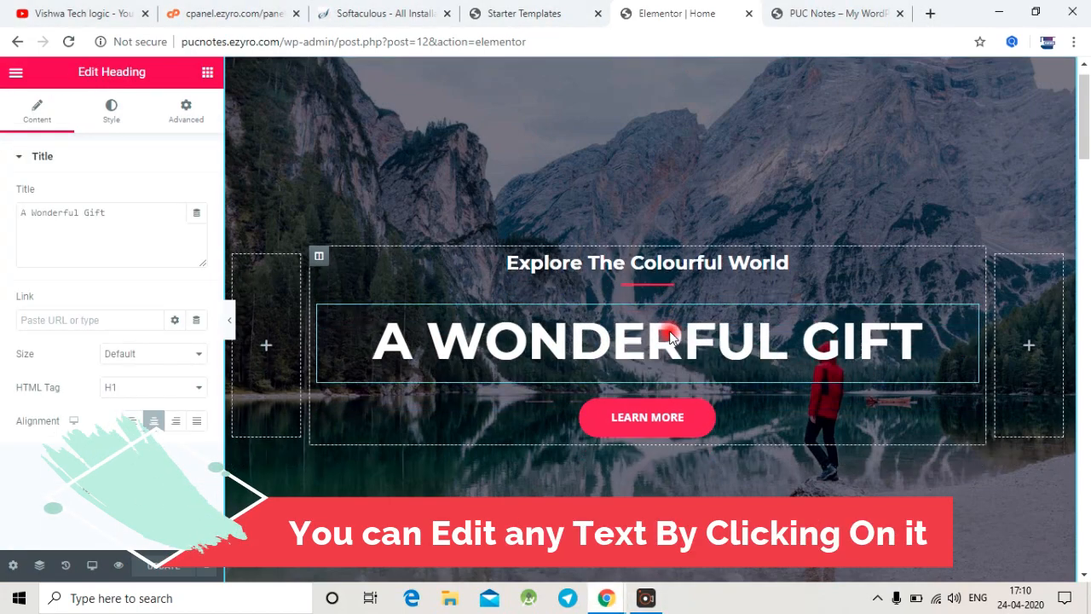
{"action": "scroll", "coordinate": [669, 342], "scroll_direction": "up", "scroll_amount": 3}
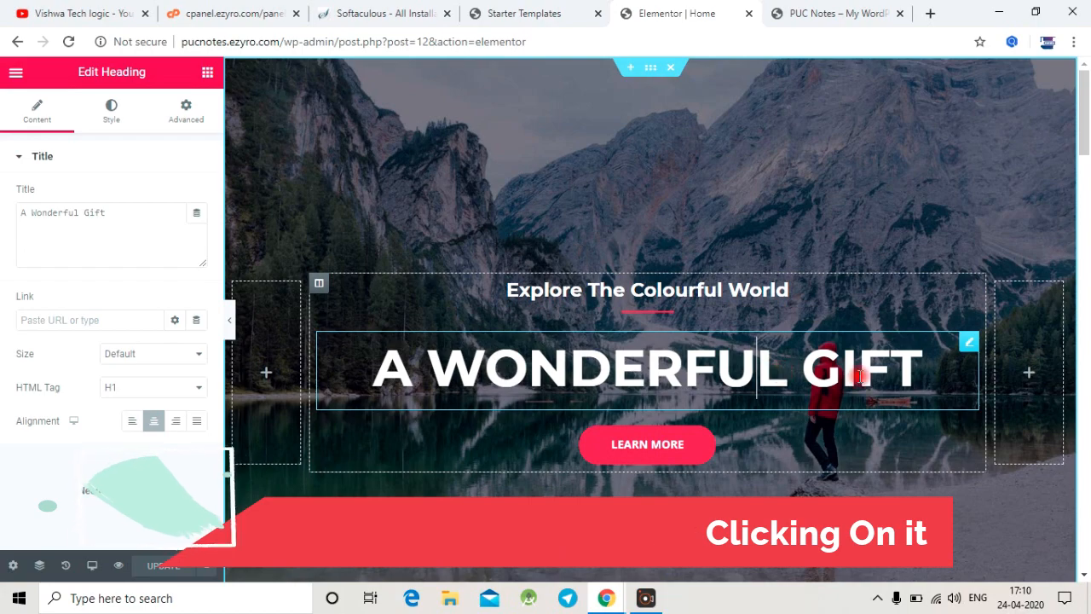
Step: Replace the small hero heading "Explore The Colourful World" with "Vishwa Tech Logic"
{"action": "left_click_drag", "start_coordinate": [806, 293], "coordinate": [499, 291]}
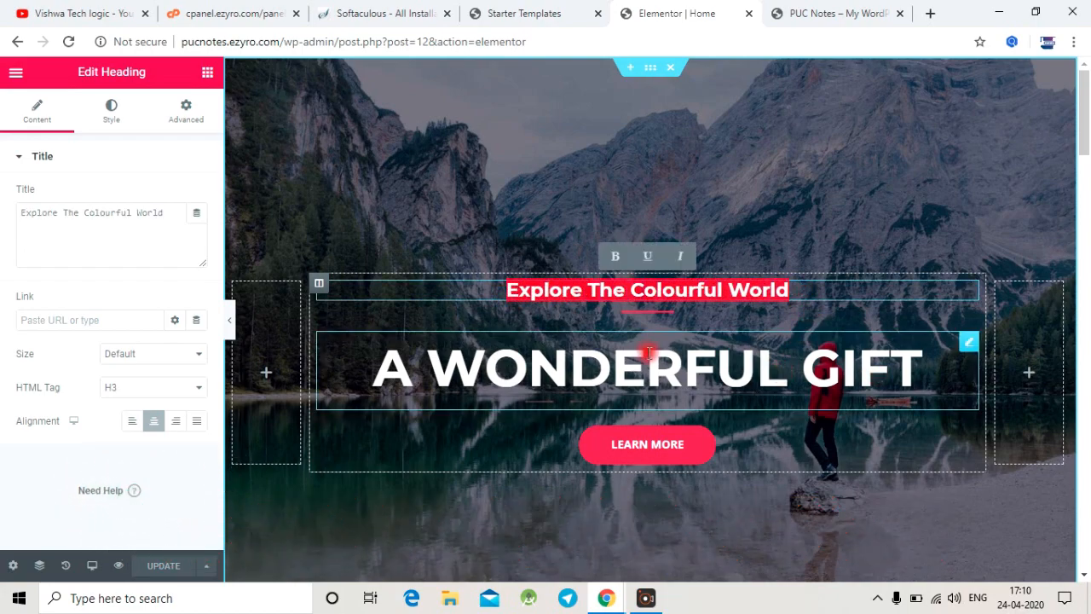
{"action": "type", "text": "V"}
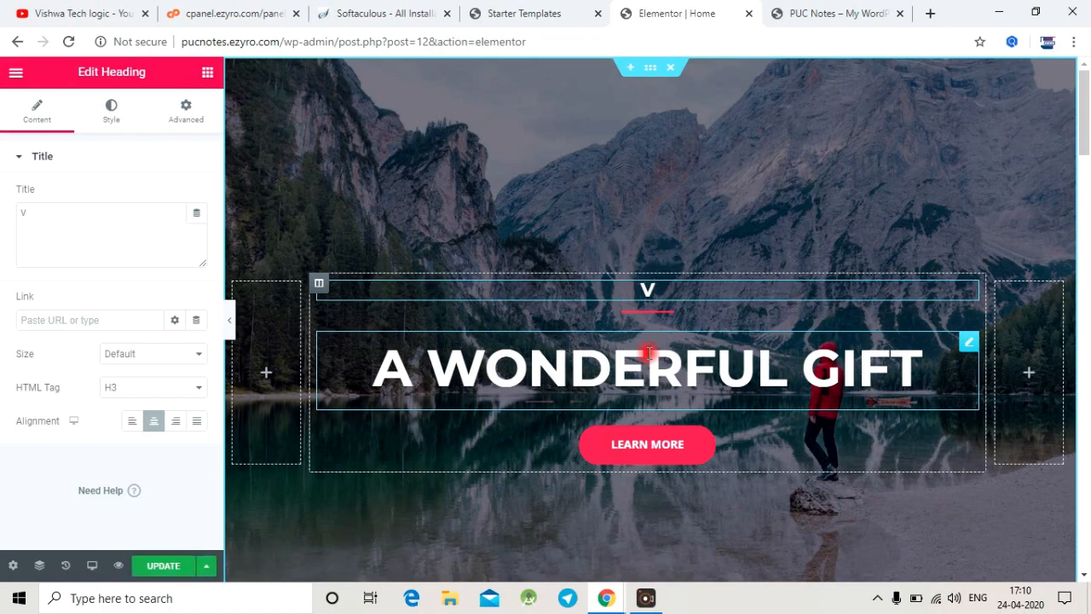
{"action": "type", "text": "ishwa T"}
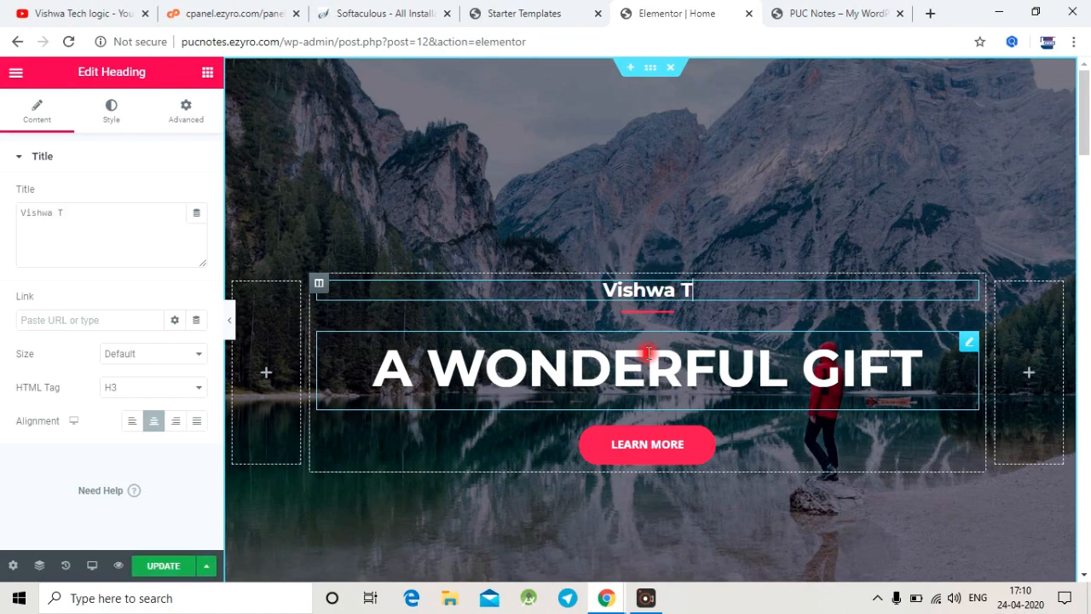
{"action": "type", "text": "ech L"}
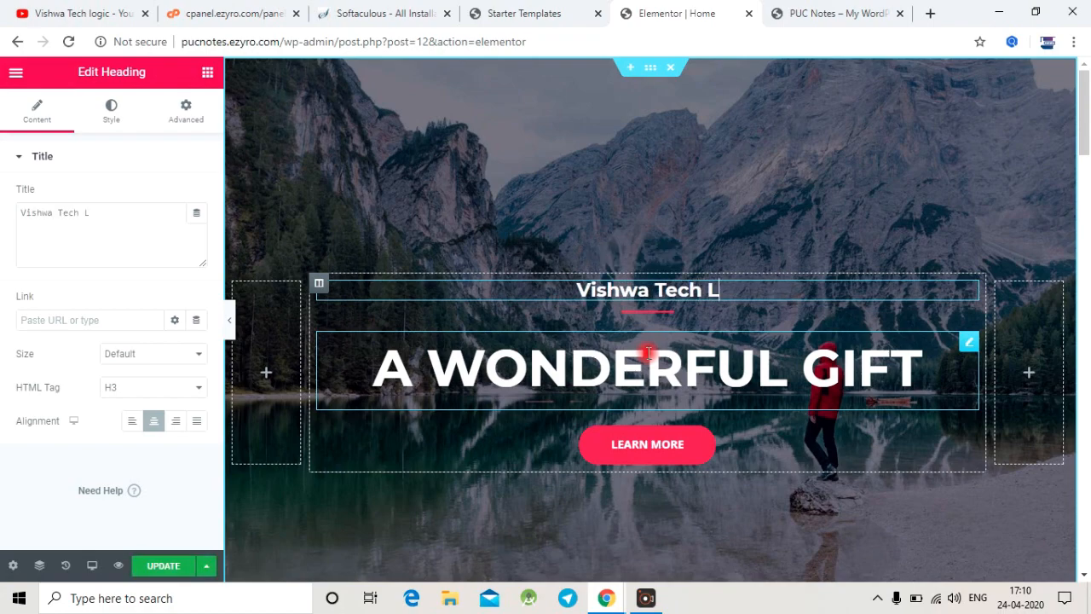
{"action": "type", "text": "ogic"}
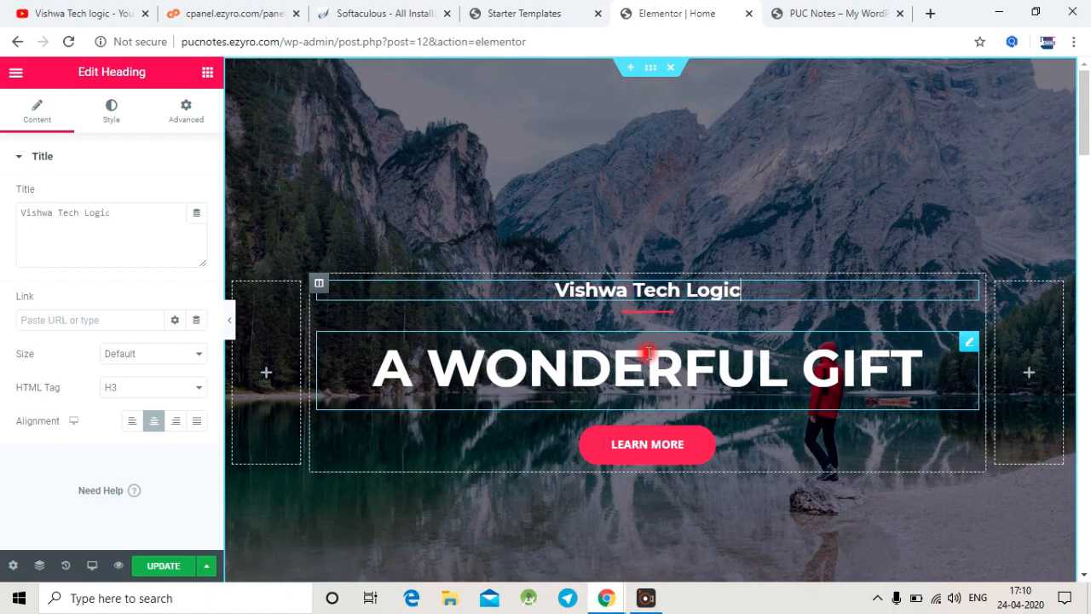
Step: Replace the large hero heading "A Wonderful Gift" with "PUC NOTES"
{"action": "left_click", "coordinate": [904, 368]}
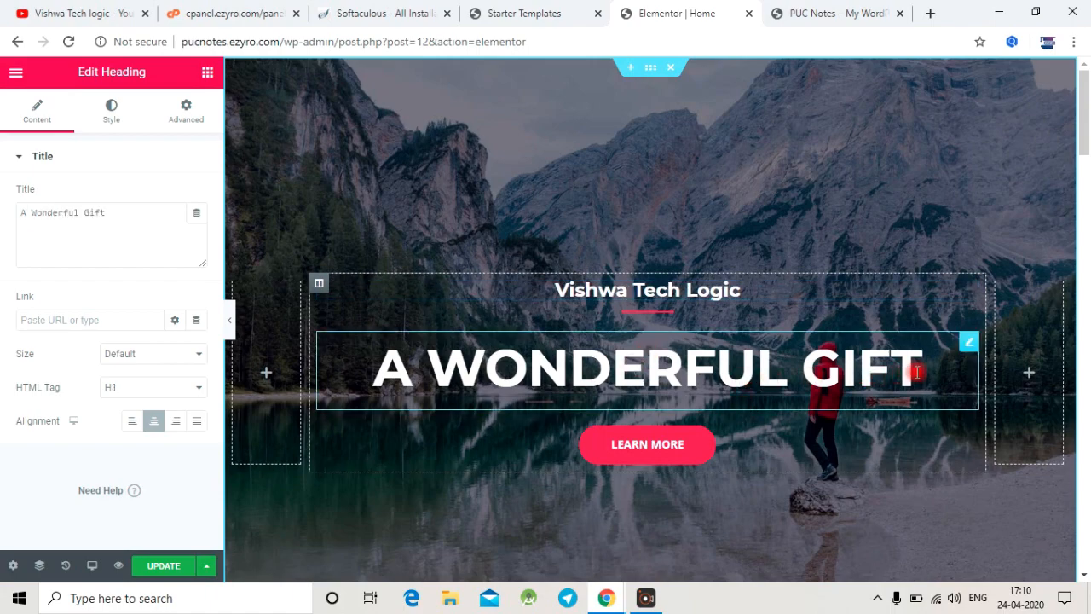
{"action": "key", "text": "BackSpace"}
{"action": "key", "text": "BackSpace"}
{"action": "key", "text": "BackSpace"}
{"action": "key", "text": "BackSpace"}
{"action": "key", "text": "BackSpace"}
{"action": "key", "text": "BackSpace"}
{"action": "key", "text": "BackSpace"}
{"action": "key", "text": "BackSpace"}
{"action": "key", "text": "BackSpace"}
{"action": "key", "text": "BackSpace"}
{"action": "key", "text": "BackSpace"}
{"action": "key", "text": "BackSpace"}
{"action": "key", "text": "BackSpace"}
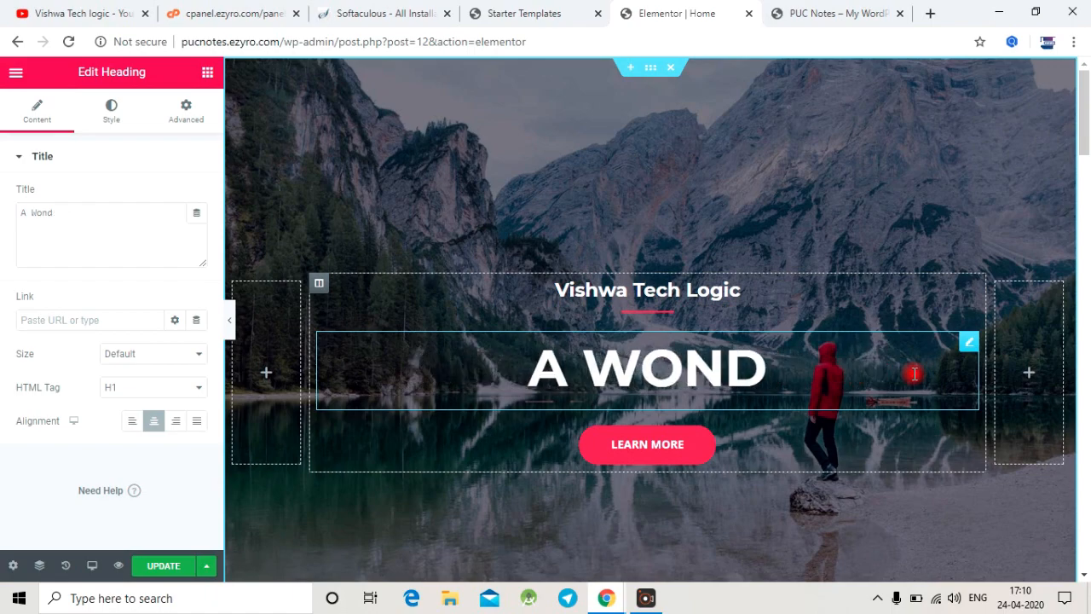
{"action": "key", "text": "BackSpace"}
{"action": "key", "text": "BackSpace"}
{"action": "key", "text": "BackSpace"}
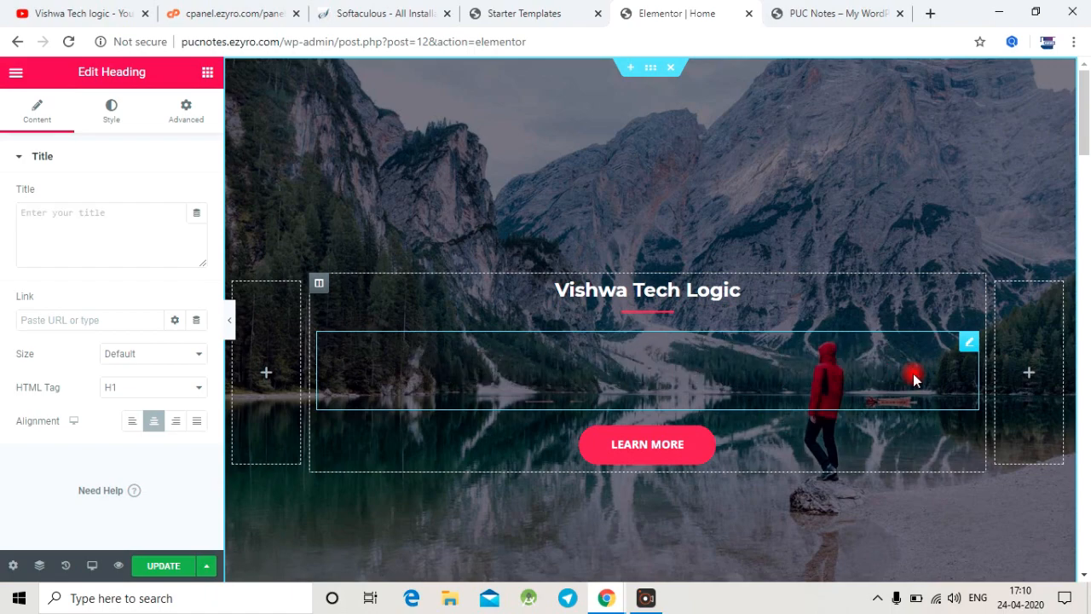
{"action": "type", "text": "PUC"}
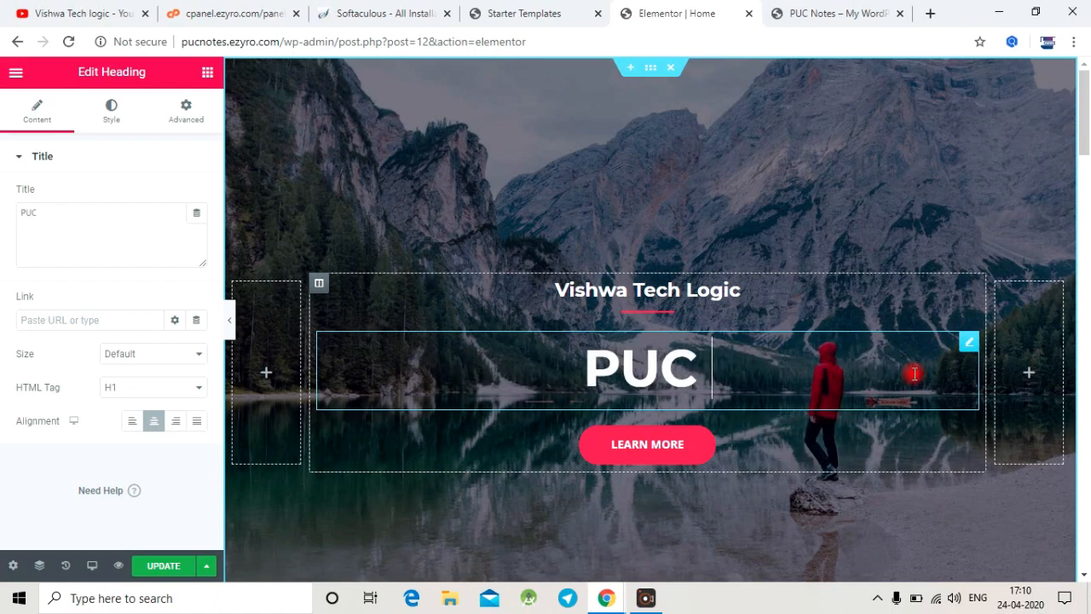
{"action": "type", "text": " NOTES"}
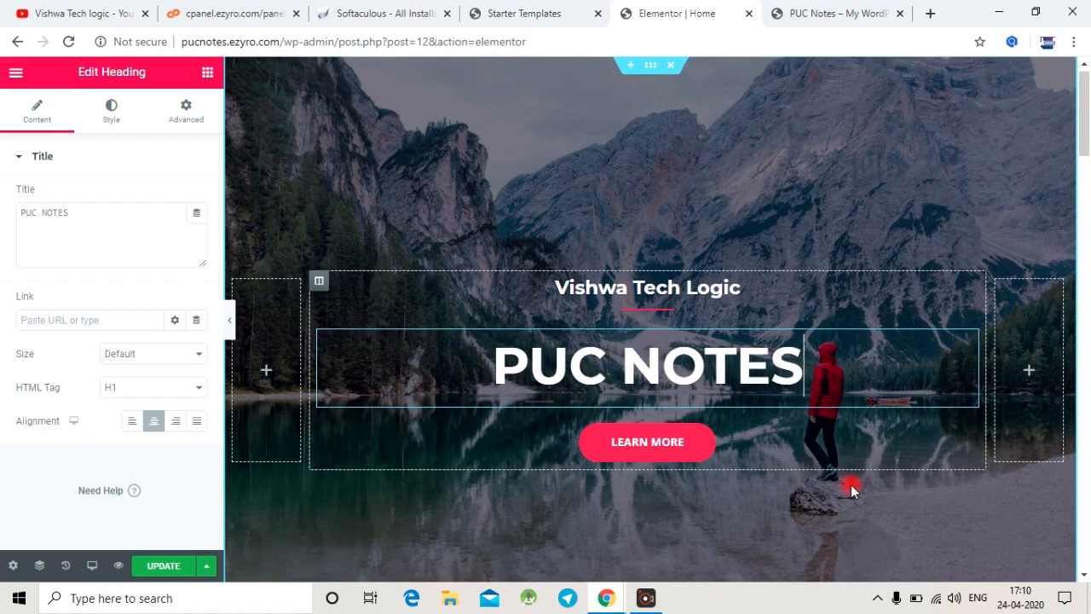
Step: Set the hero button's text to "Download Now" and select the contents of its link address
{"action": "left_click", "coordinate": [648, 368]}
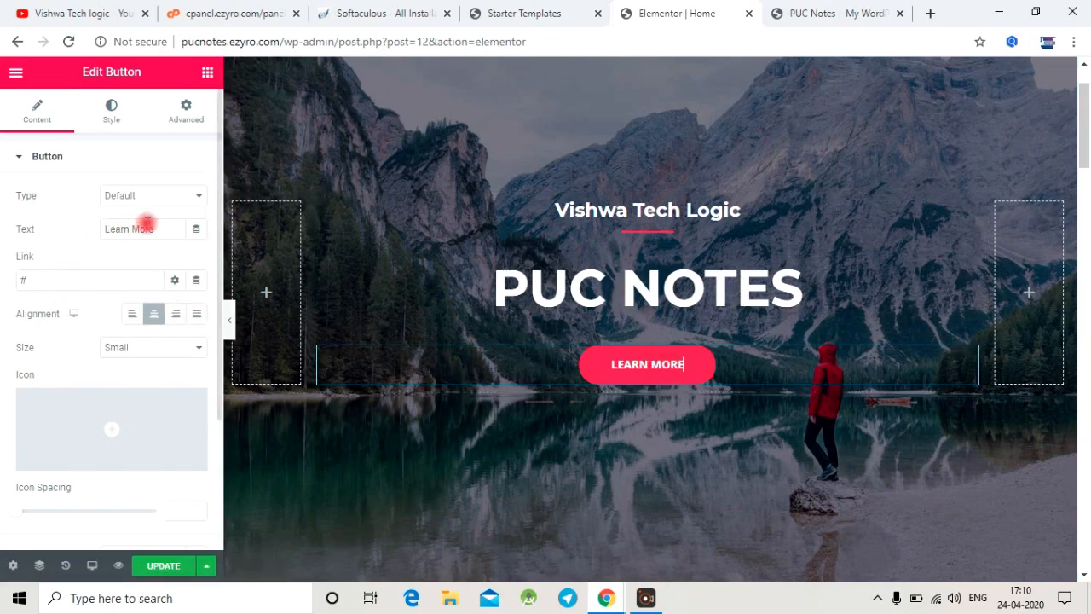
{"action": "left_click_drag", "start_coordinate": [164, 228], "coordinate": [65, 243]}
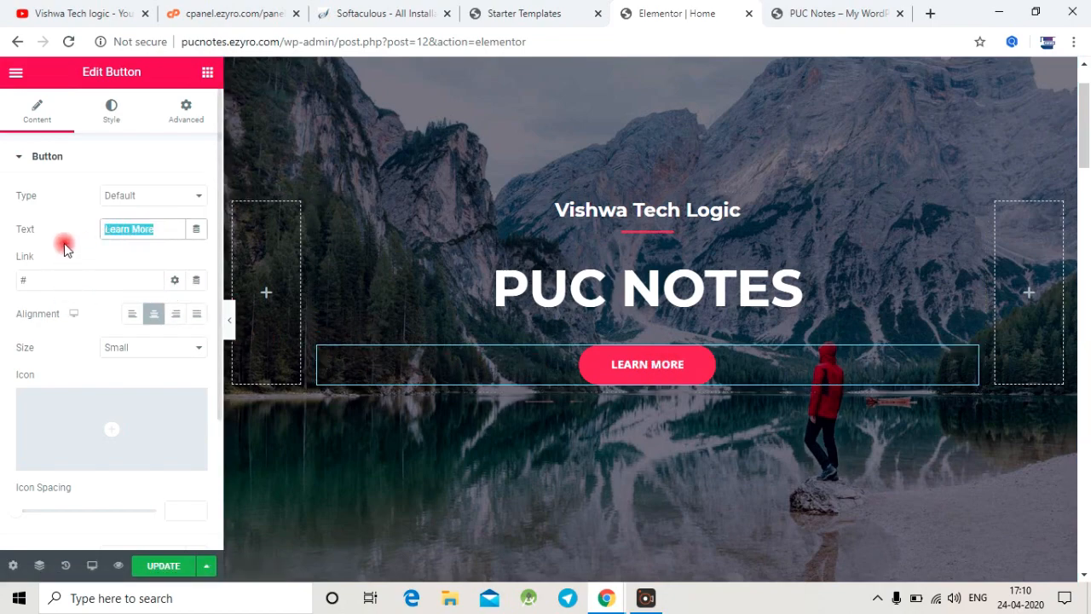
{"action": "type", "text": "Down"}
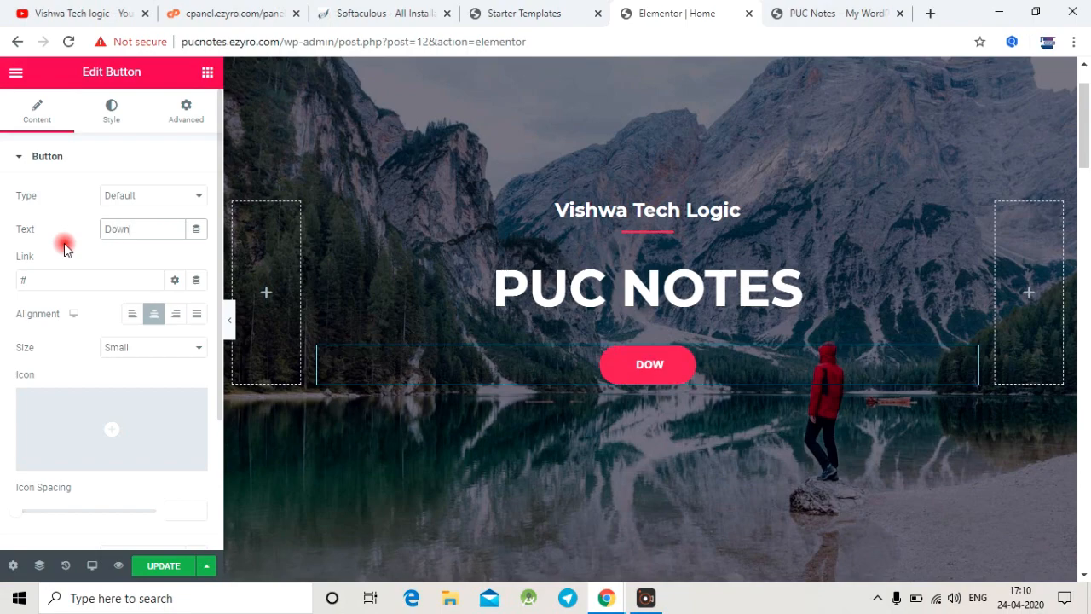
{"action": "type", "text": "load"}
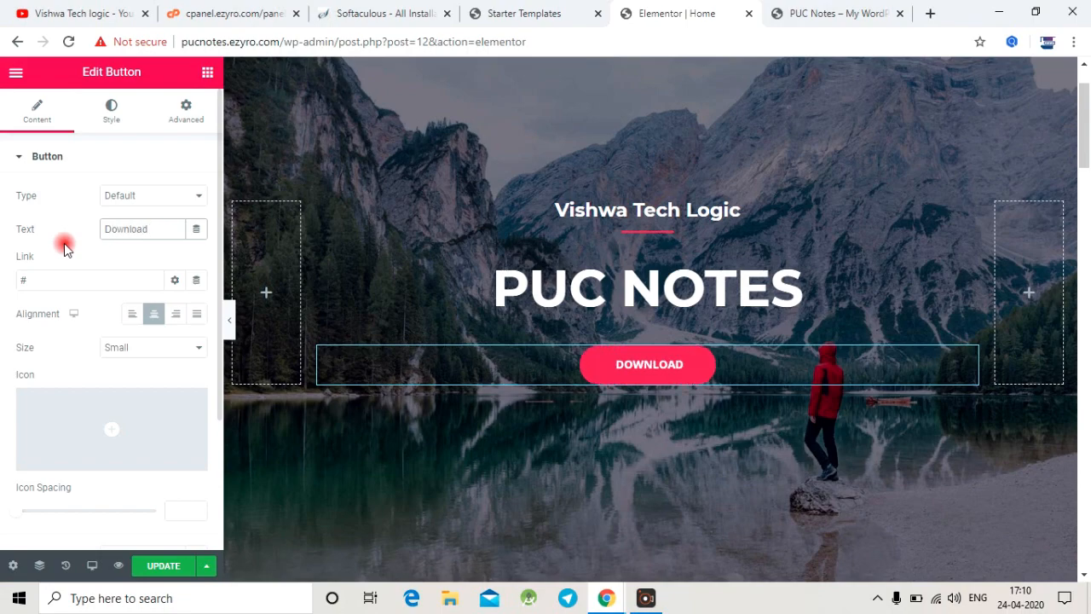
{"action": "type", "text": " Now"}
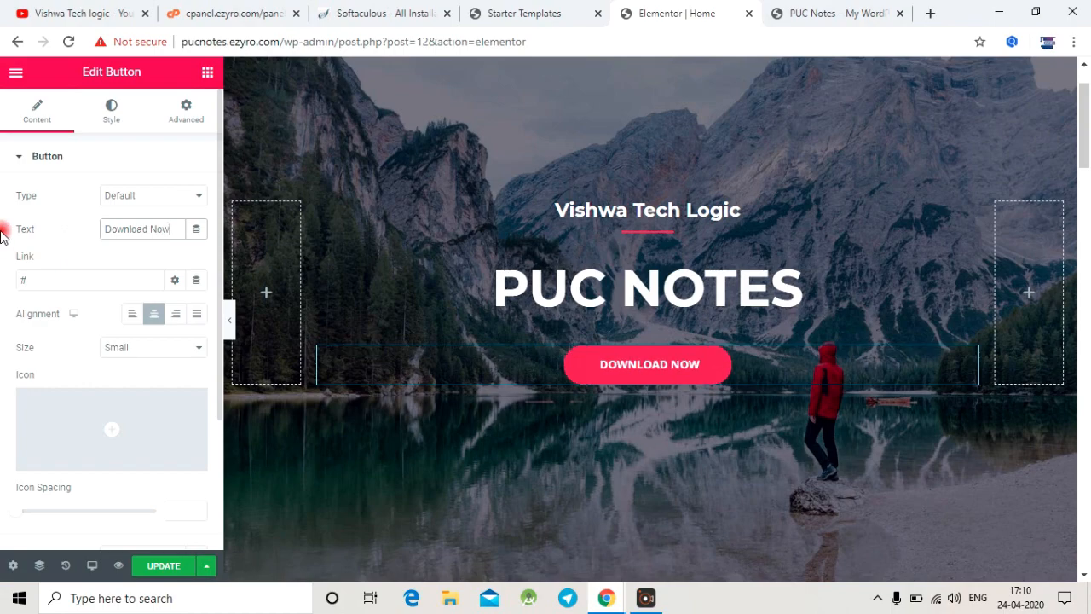
{"action": "left_click", "coordinate": [70, 283]}
{"action": "left_click_drag", "start_coordinate": [70, 284], "coordinate": [6, 276]}
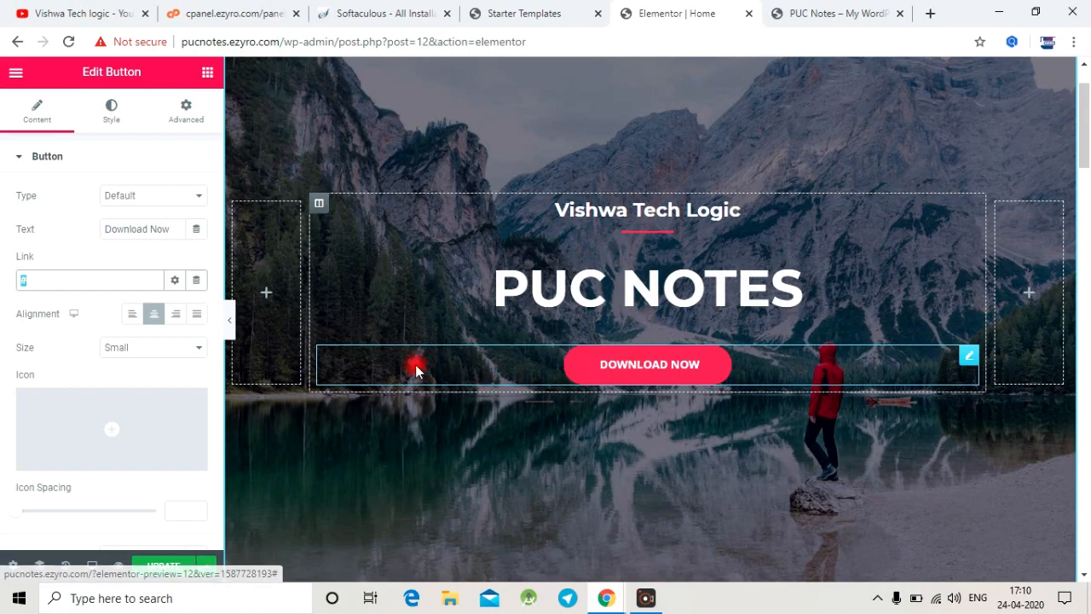
Step: Save the edited hero section by updating the homepage
{"action": "scroll", "coordinate": [579, 361], "scroll_direction": "down", "scroll_amount": 3}
{"action": "scroll", "coordinate": [596, 324], "scroll_direction": "up", "scroll_amount": 4}
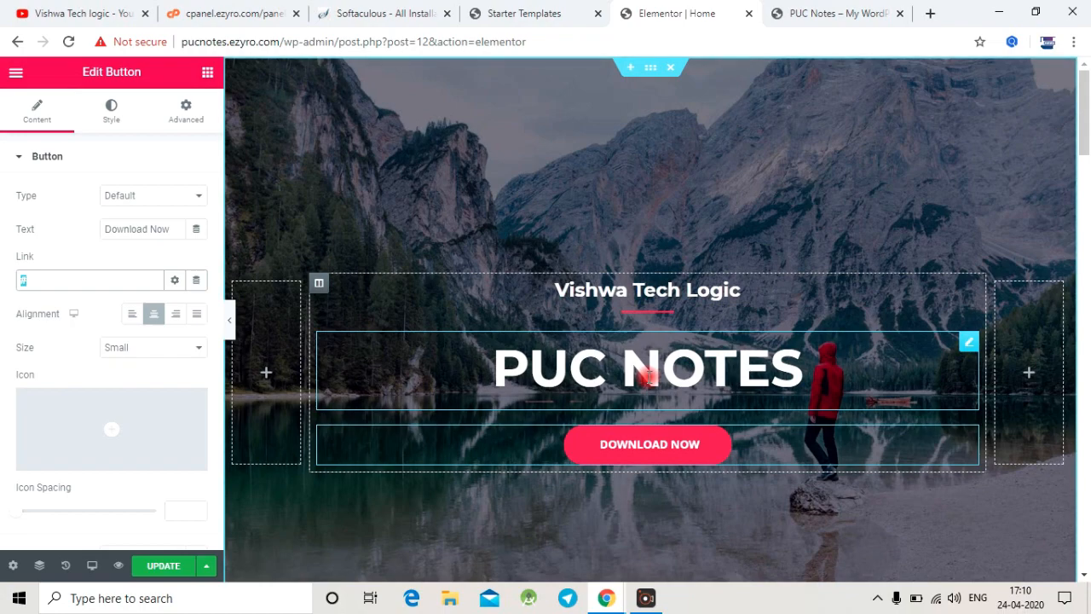
{"action": "left_click", "coordinate": [160, 566]}
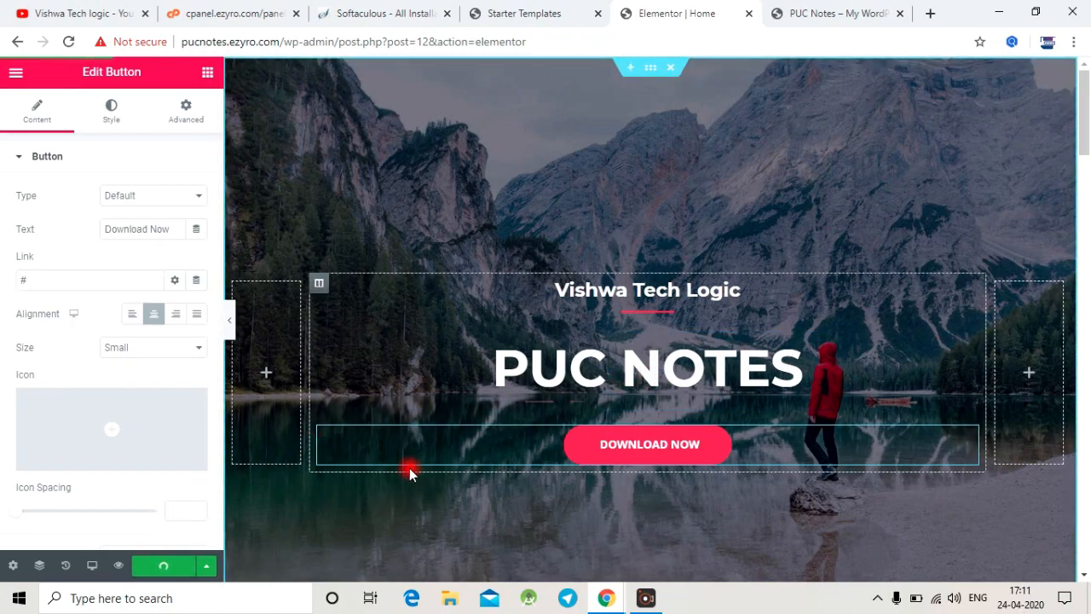
{"action": "scroll", "coordinate": [434, 458], "scroll_direction": "down", "scroll_amount": 5}
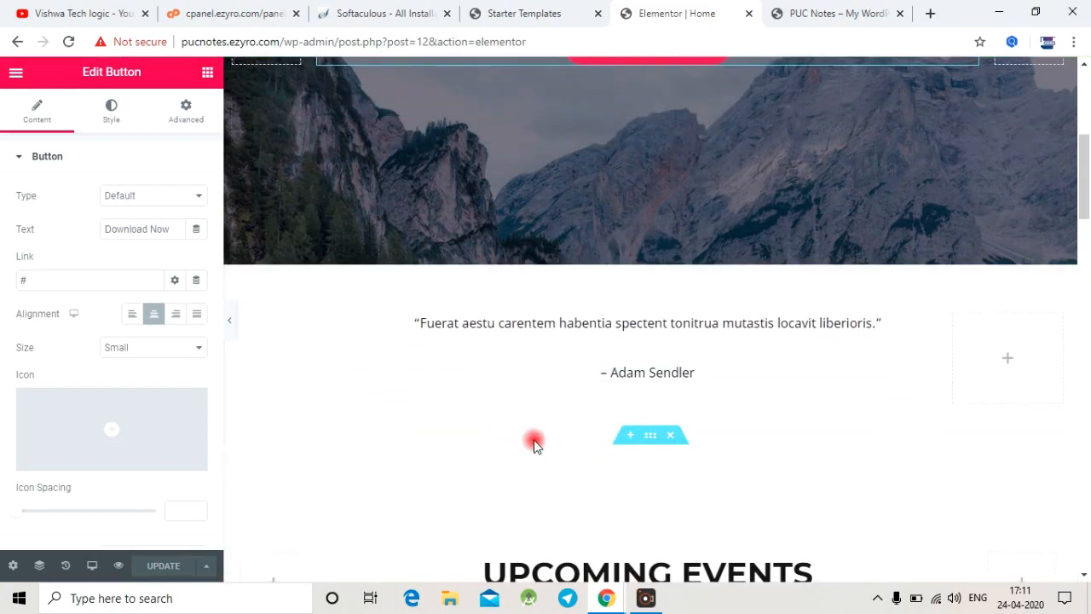
{"action": "left_click", "coordinate": [580, 322]}
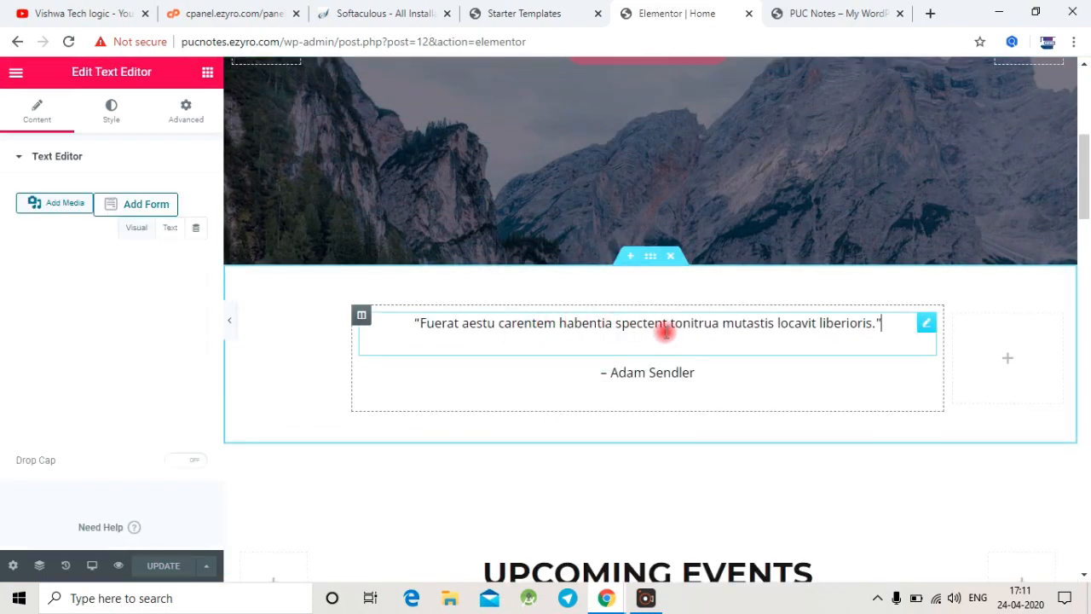
{"action": "scroll", "coordinate": [690, 344], "scroll_direction": "down", "scroll_amount": 4}
{"action": "scroll", "coordinate": [545, 309], "scroll_direction": "down", "scroll_amount": 3}
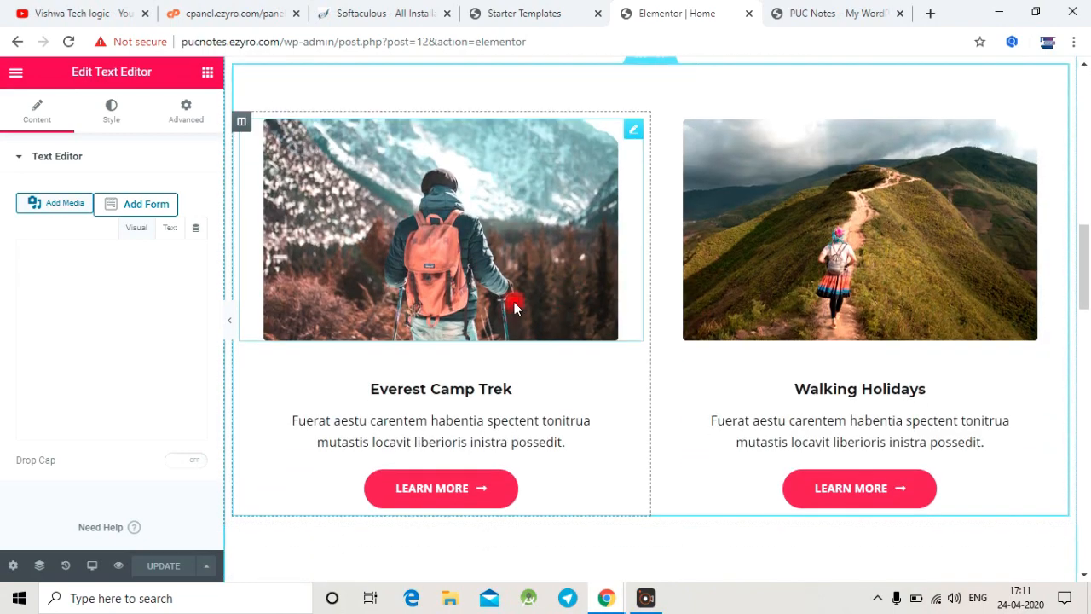
{"action": "left_click", "coordinate": [476, 257]}
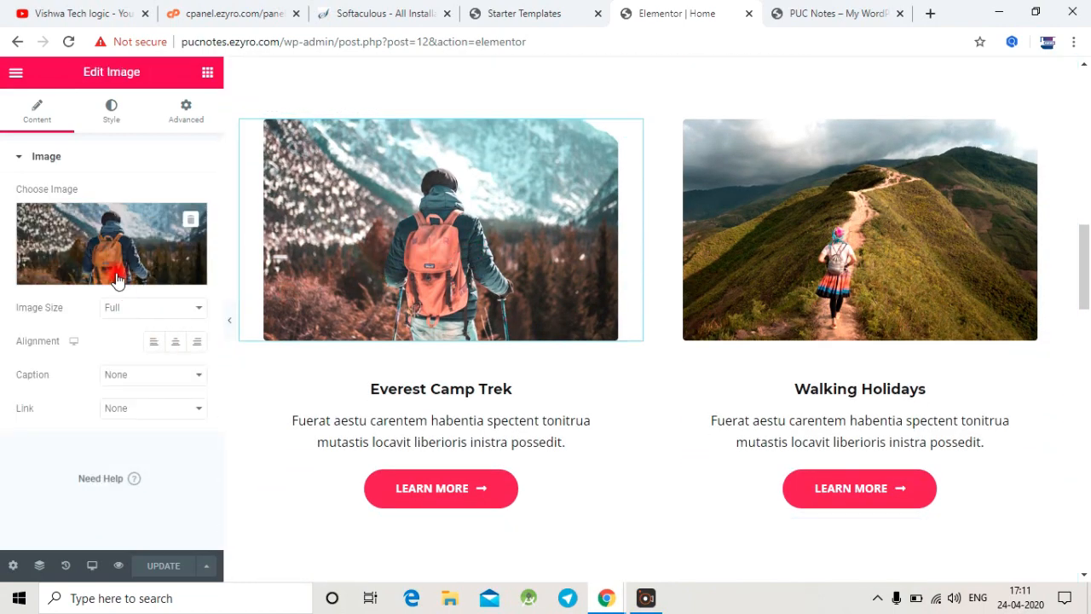
{"action": "left_click", "coordinate": [98, 249]}
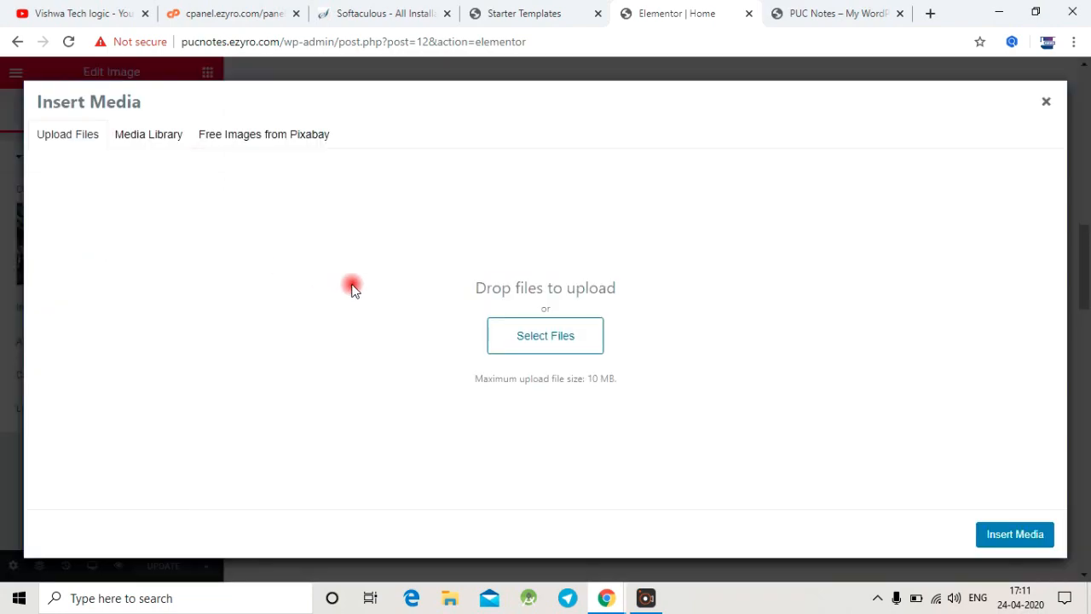
{"action": "left_click", "coordinate": [1046, 102]}
Step: Look over the remaining homepage sections from the event cards through the footer, and recheck the hero section
{"action": "scroll", "coordinate": [808, 271], "scroll_direction": "down", "scroll_amount": 7}
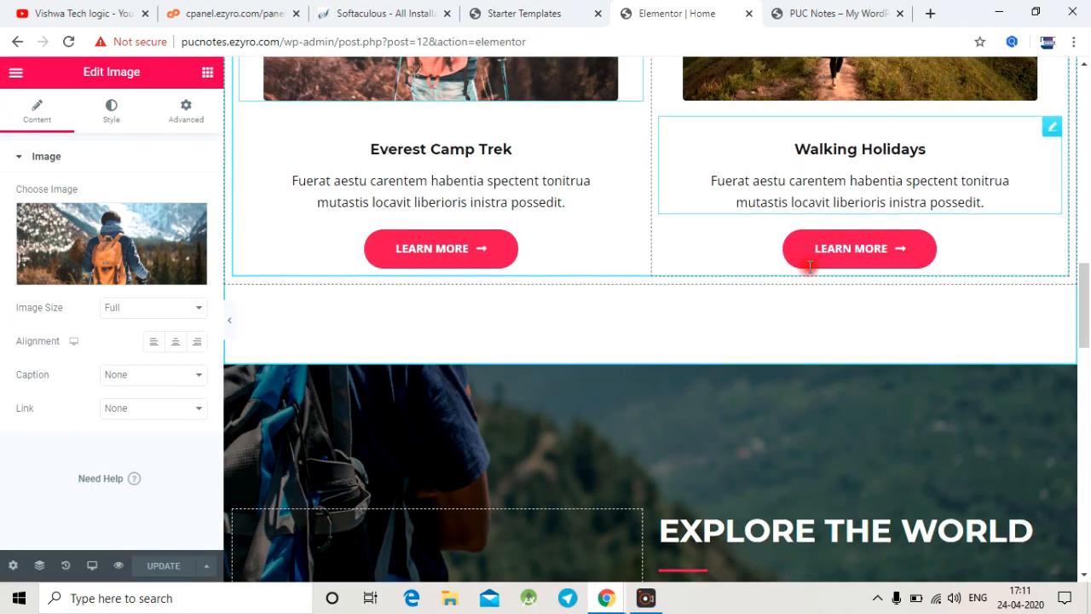
{"action": "scroll", "coordinate": [808, 271], "scroll_direction": "down", "scroll_amount": 6}
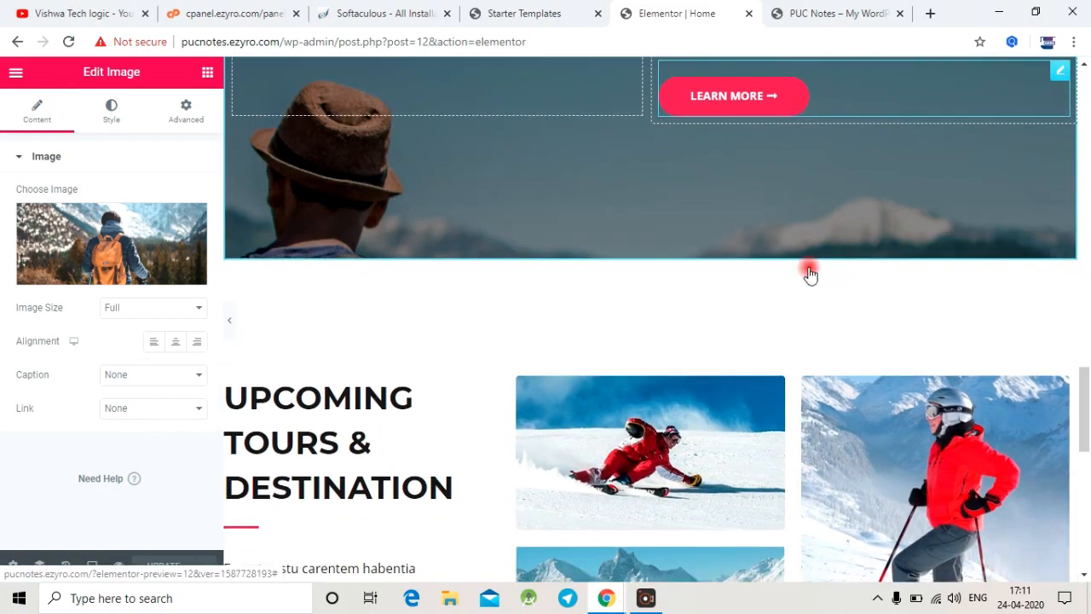
{"action": "scroll", "coordinate": [799, 273], "scroll_direction": "up", "scroll_amount": 4}
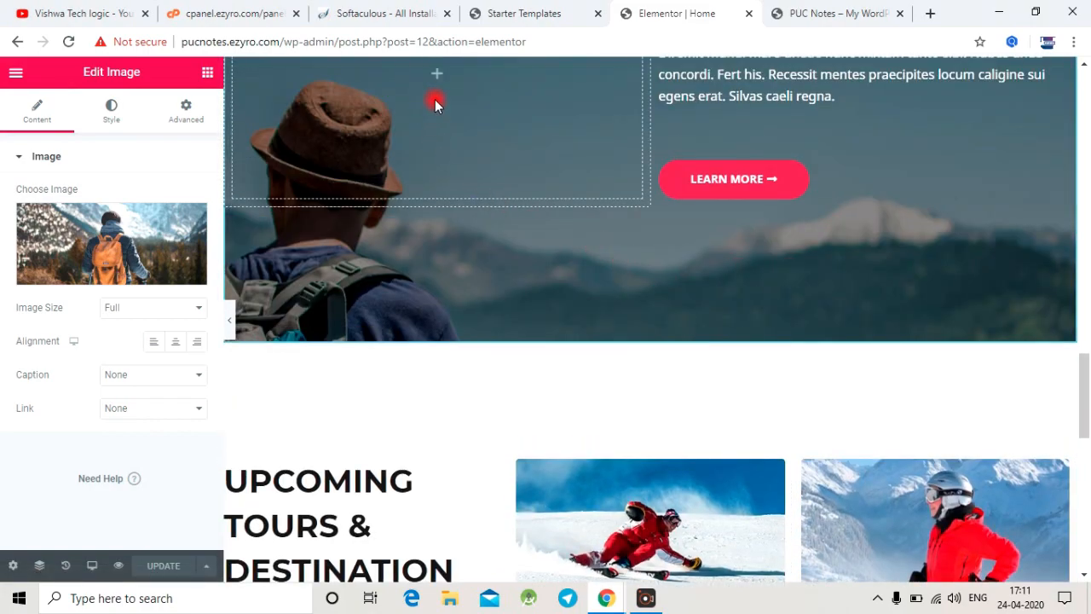
{"action": "left_click", "coordinate": [441, 80]}
{"action": "scroll", "coordinate": [739, 215], "scroll_direction": "up", "scroll_amount": 3}
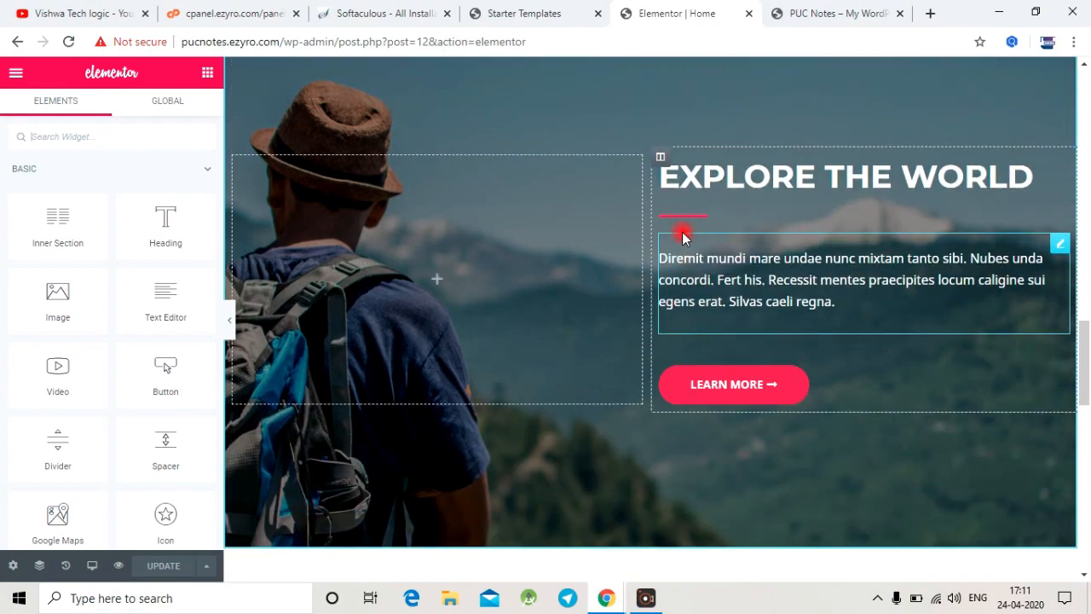
{"action": "scroll", "coordinate": [682, 231], "scroll_direction": "down", "scroll_amount": 1}
{"action": "scroll", "coordinate": [631, 252], "scroll_direction": "down", "scroll_amount": 10}
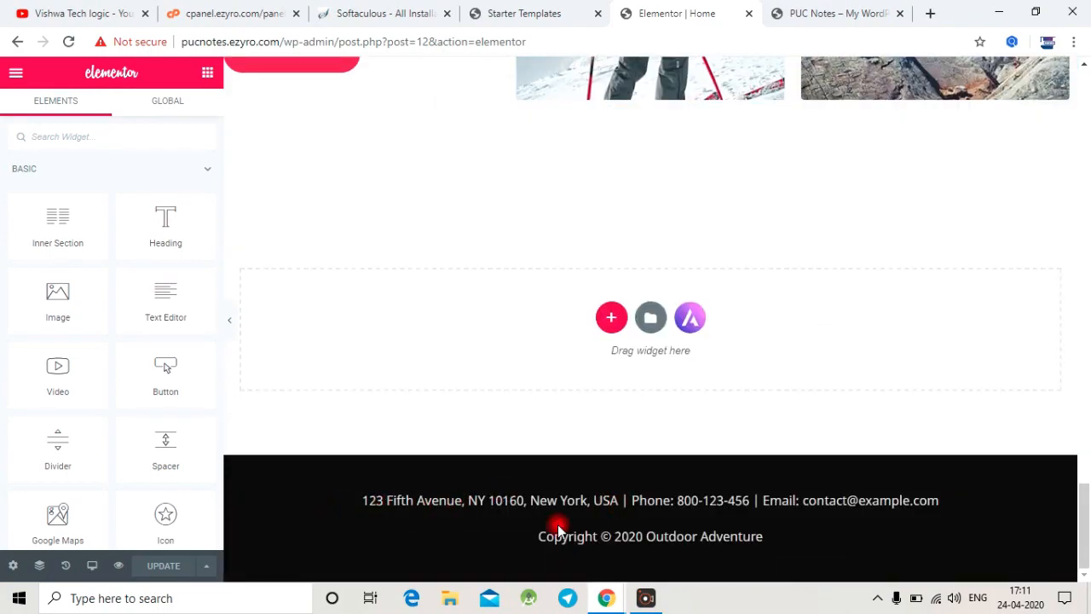
{"action": "scroll", "coordinate": [738, 455], "scroll_direction": "up", "scroll_amount": 15}
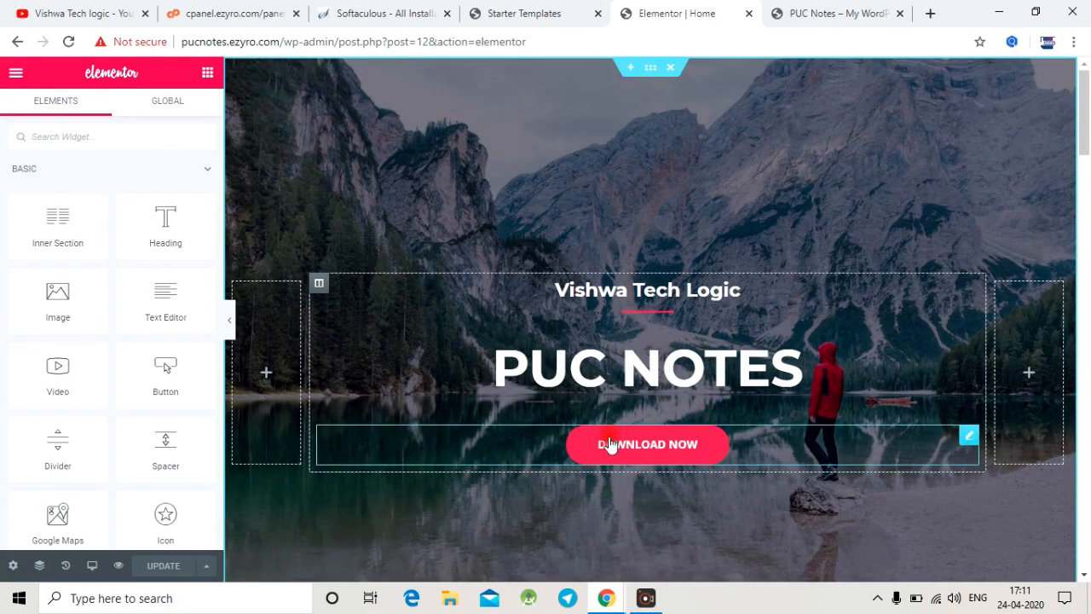
{"action": "scroll", "coordinate": [608, 446], "scroll_direction": "down", "scroll_amount": 8}
{"action": "scroll", "coordinate": [639, 545], "scroll_direction": "down", "scroll_amount": 10}
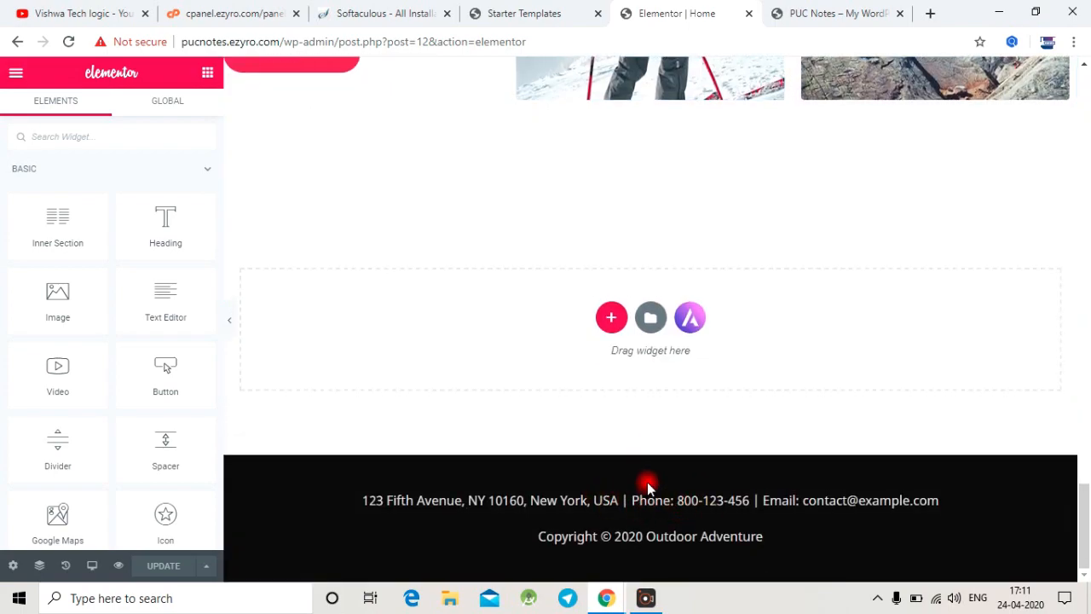
{"action": "scroll", "coordinate": [645, 479], "scroll_direction": "up", "scroll_amount": 12}
{"action": "scroll", "coordinate": [647, 463], "scroll_direction": "up", "scroll_amount": 8}
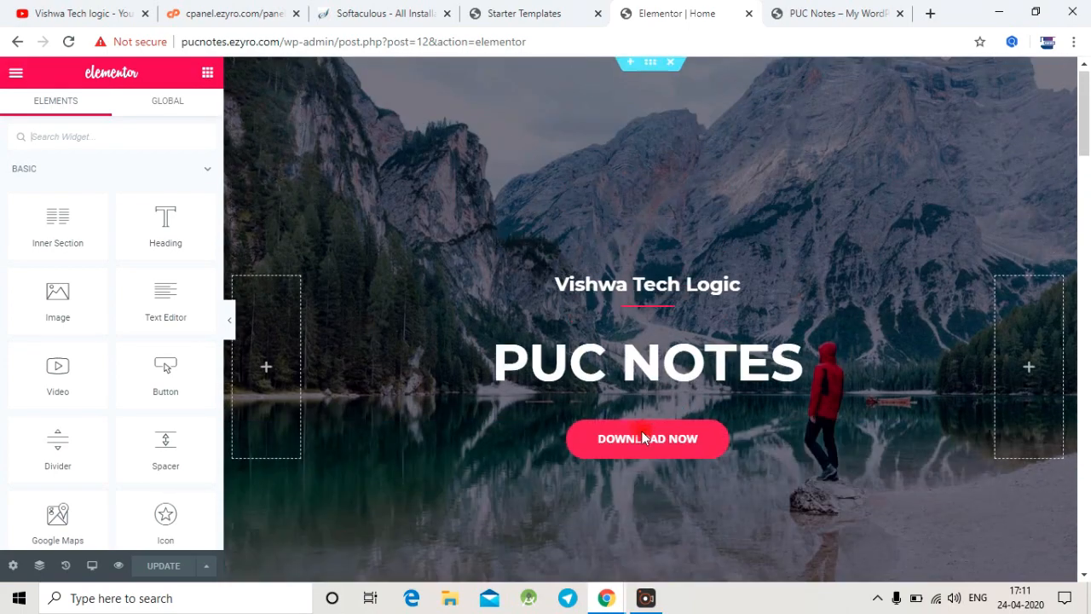
{"action": "scroll", "coordinate": [341, 482], "scroll_direction": "down", "scroll_amount": 5}
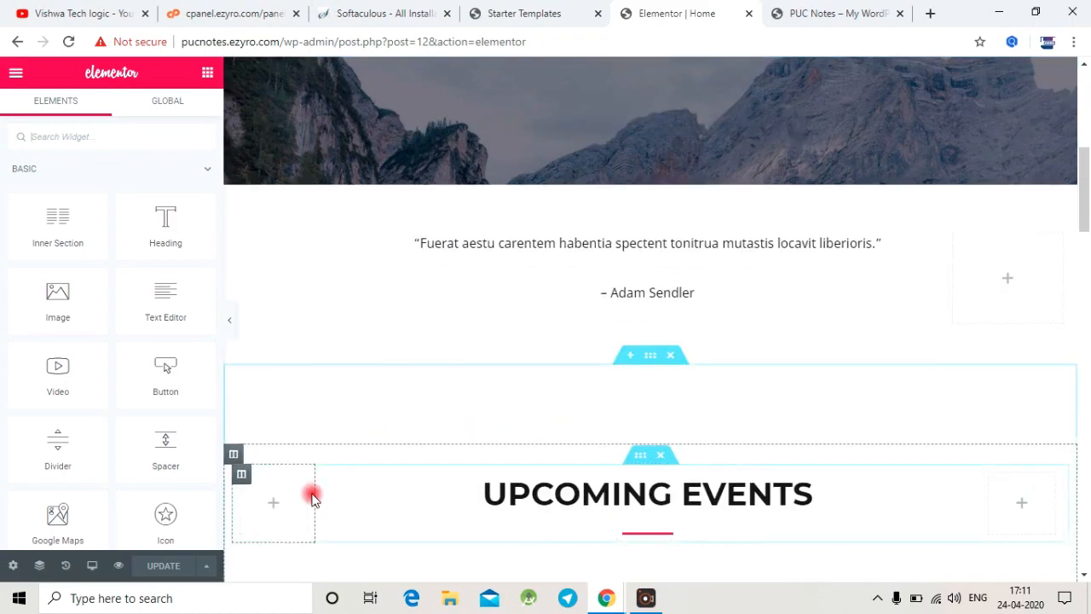
Step: Open the live site from the Starter Templates import confirmation and view its homepage
{"action": "left_click", "coordinate": [545, 10]}
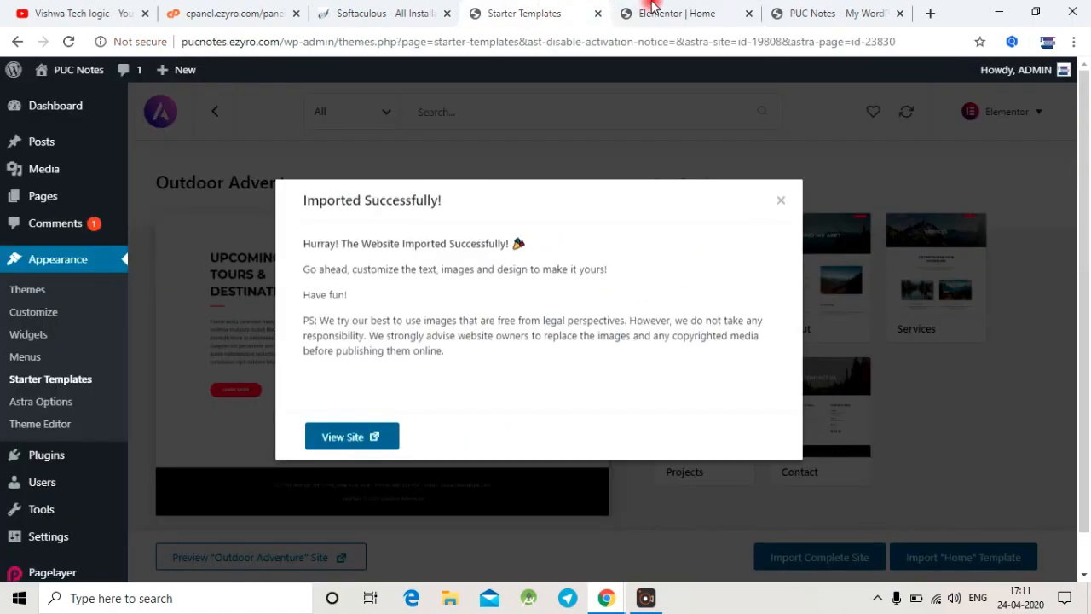
{"action": "left_click", "coordinate": [676, 7]}
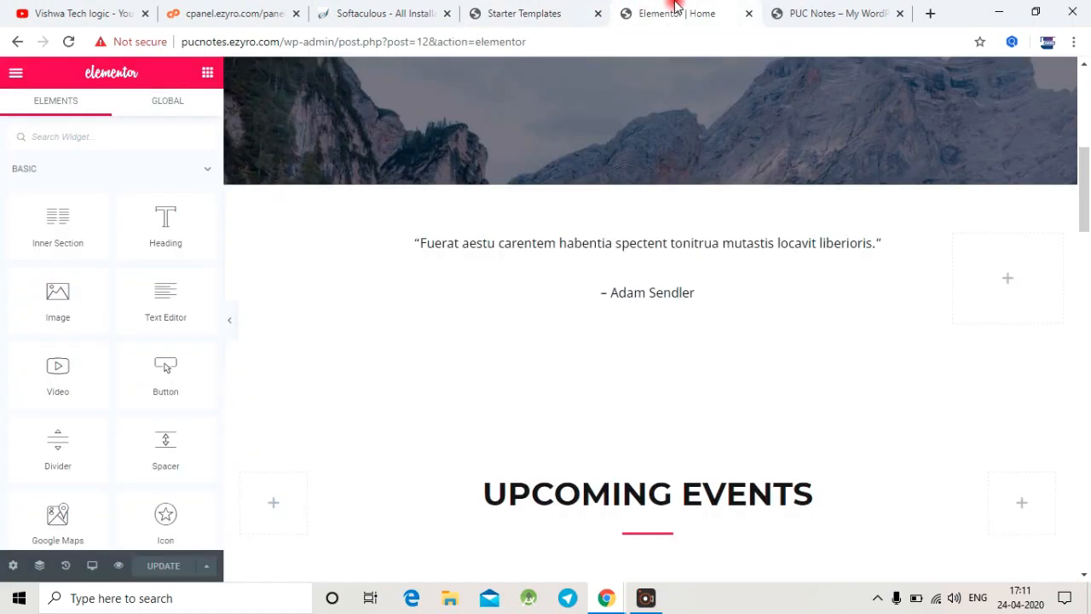
{"action": "left_click", "coordinate": [545, 10]}
{"action": "left_click", "coordinate": [346, 438]}
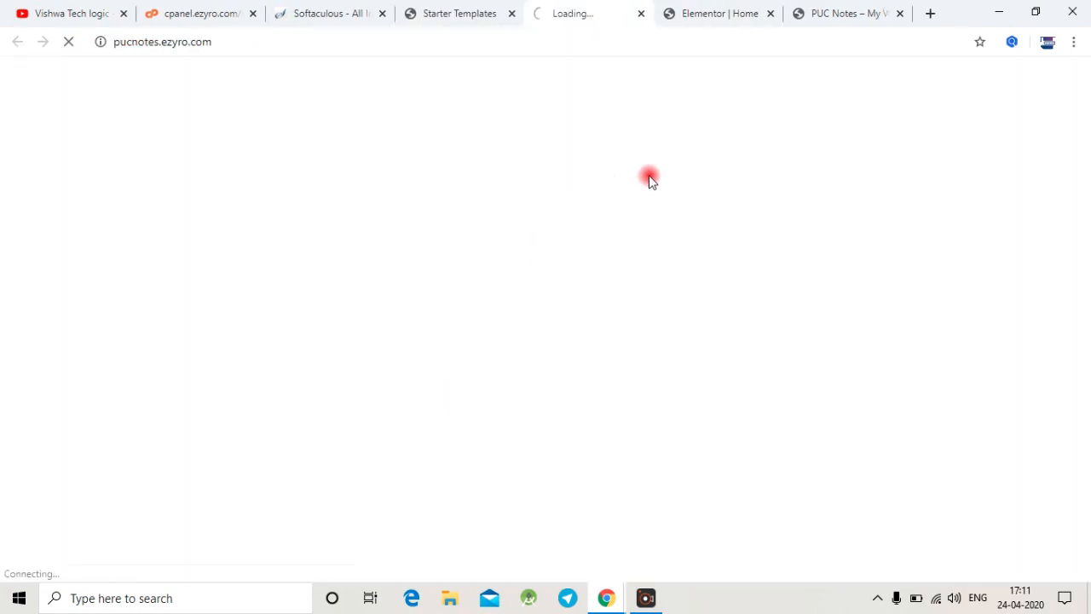
{"action": "left_click", "coordinate": [710, 6]}
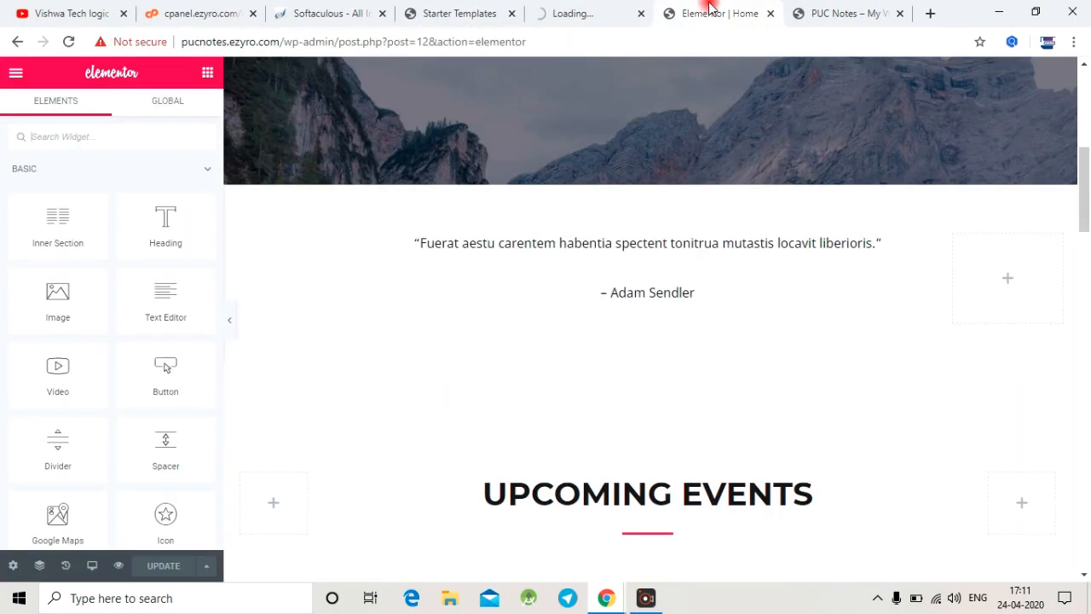
{"action": "scroll", "coordinate": [722, 177], "scroll_direction": "down", "scroll_amount": 10}
{"action": "scroll", "coordinate": [721, 176], "scroll_direction": "up", "scroll_amount": 6}
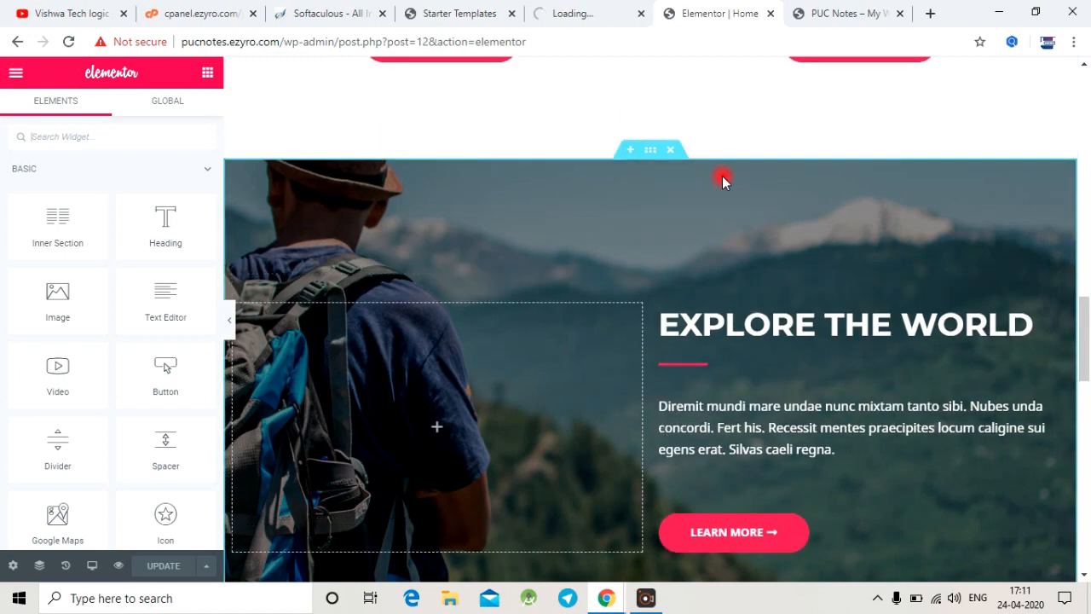
{"action": "scroll", "coordinate": [722, 177], "scroll_direction": "up", "scroll_amount": 6}
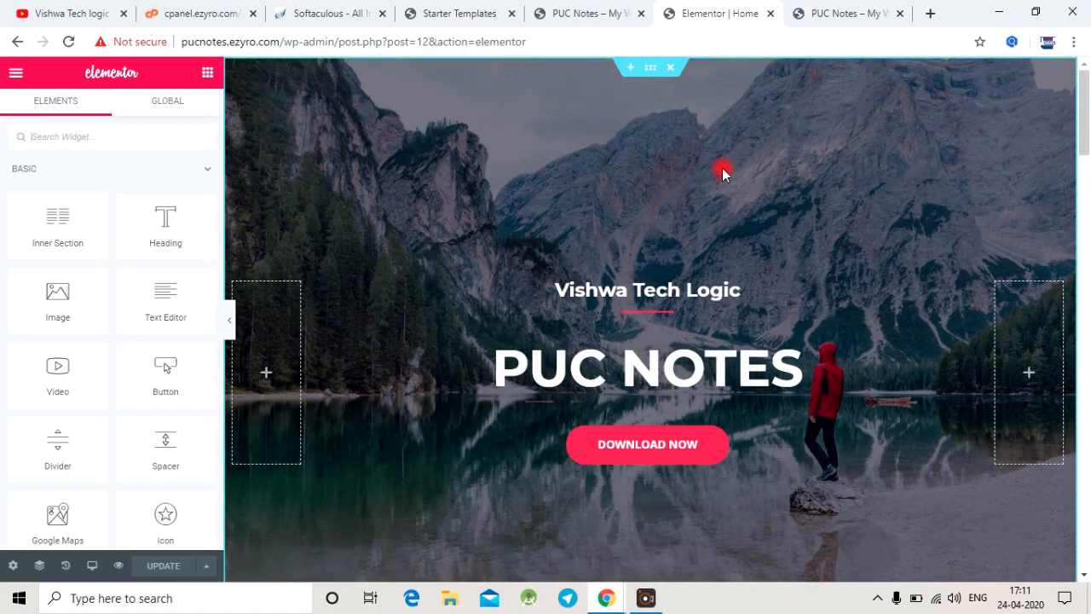
{"action": "left_click", "coordinate": [580, 10]}
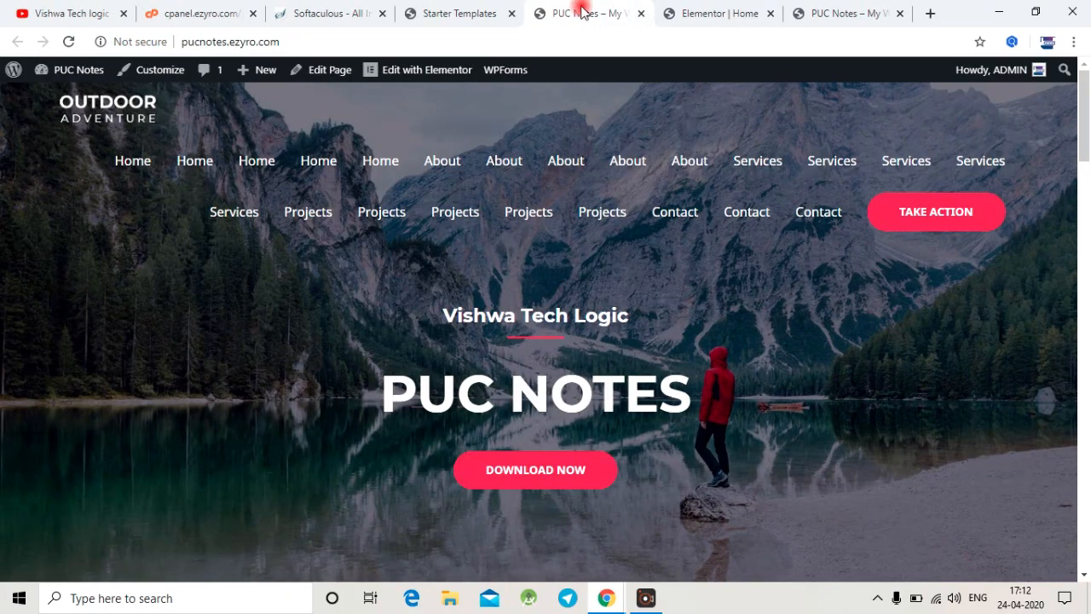
Step: Open the site Customizer from the live homepage and examine the Transparent Header settings of the site logo
{"action": "left_click", "coordinate": [158, 75]}
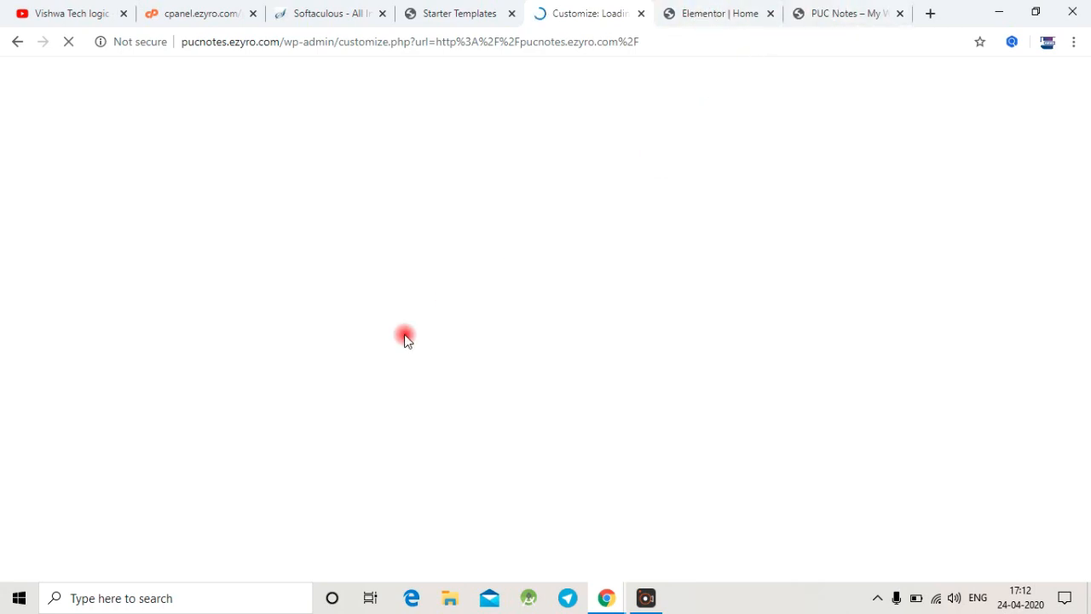
{"action": "left_click", "coordinate": [270, 597]}
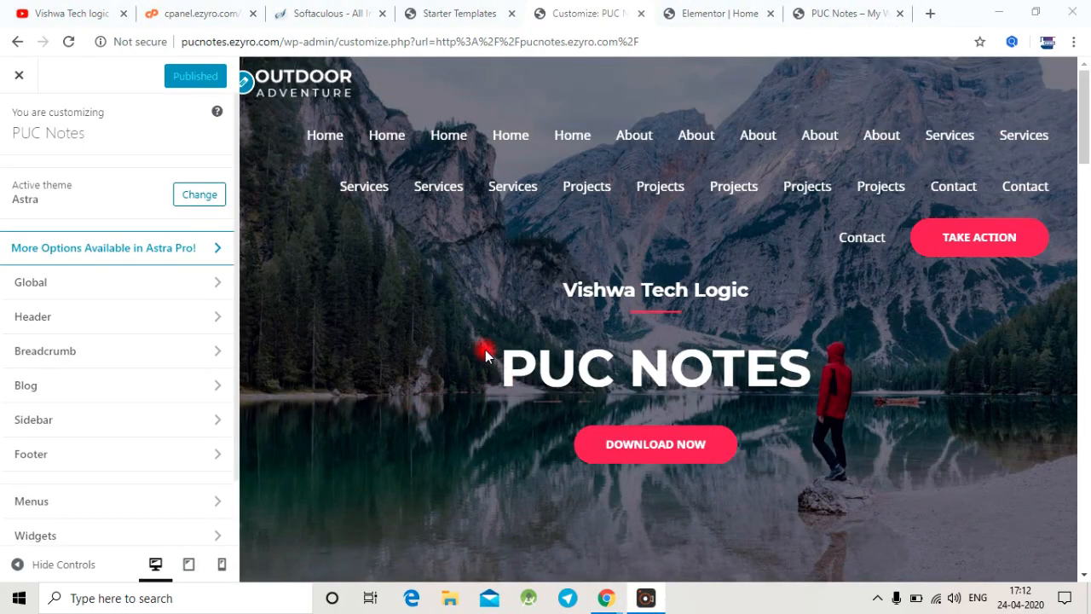
{"action": "left_click", "coordinate": [248, 85]}
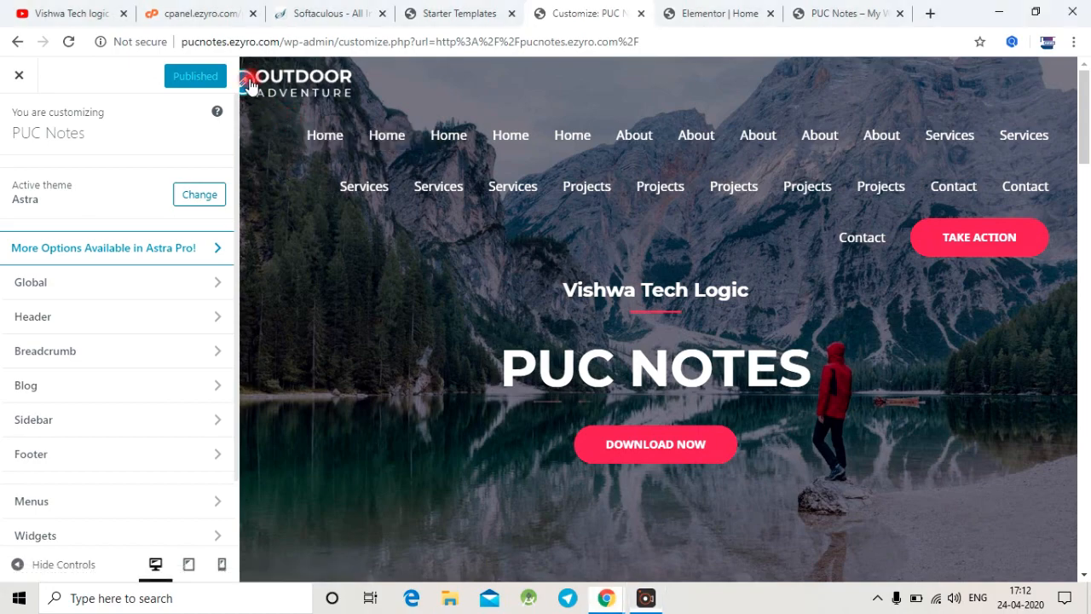
{"action": "left_click", "coordinate": [92, 266]}
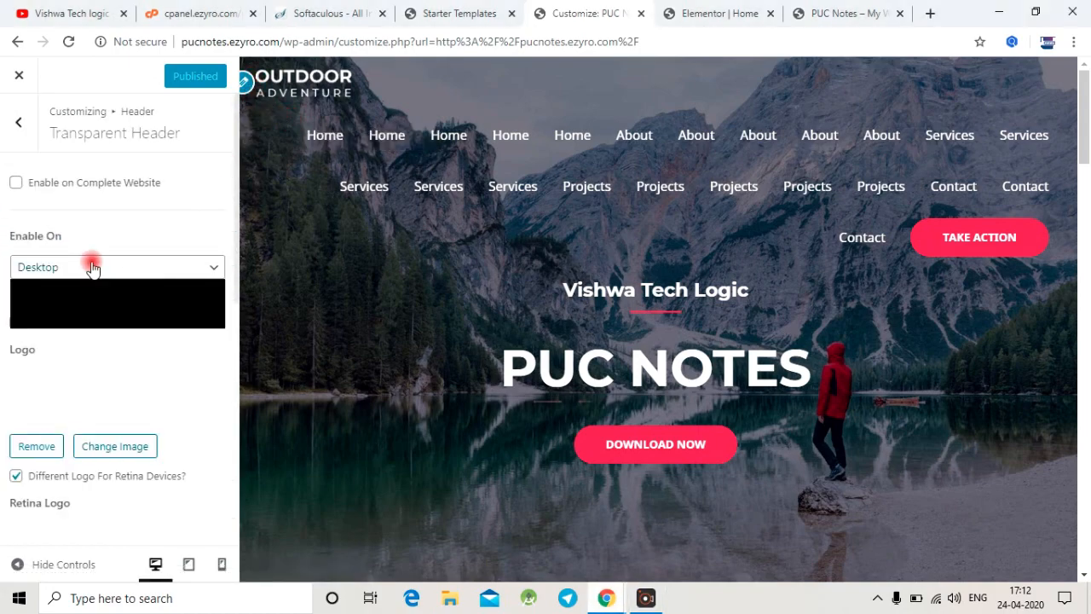
{"action": "left_click", "coordinate": [93, 262]}
{"action": "scroll", "coordinate": [145, 281], "scroll_direction": "down", "scroll_amount": 1}
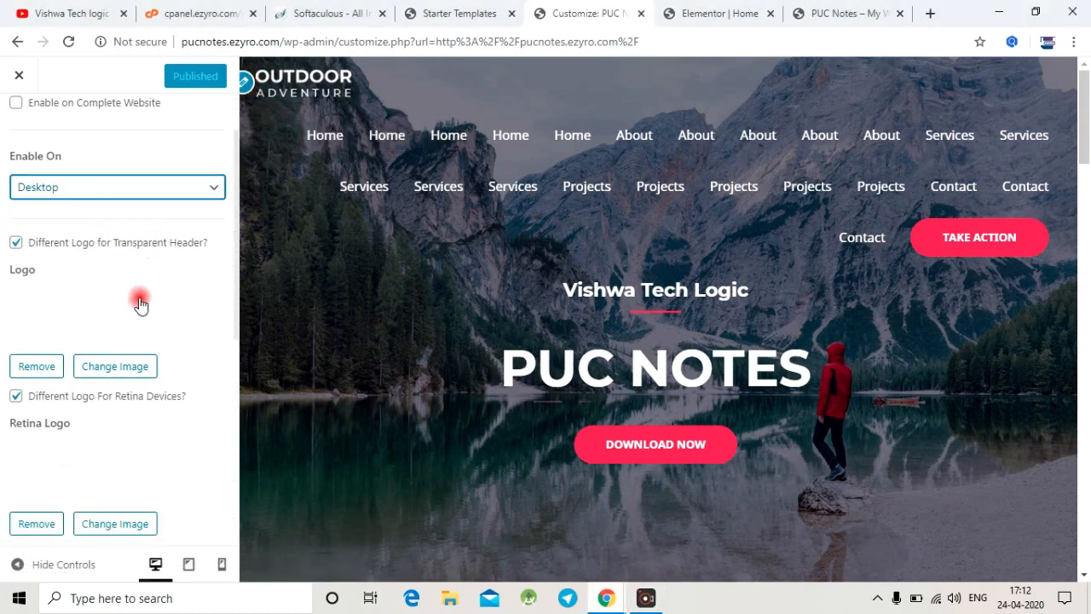
{"action": "scroll", "coordinate": [140, 302], "scroll_direction": "up", "scroll_amount": 1}
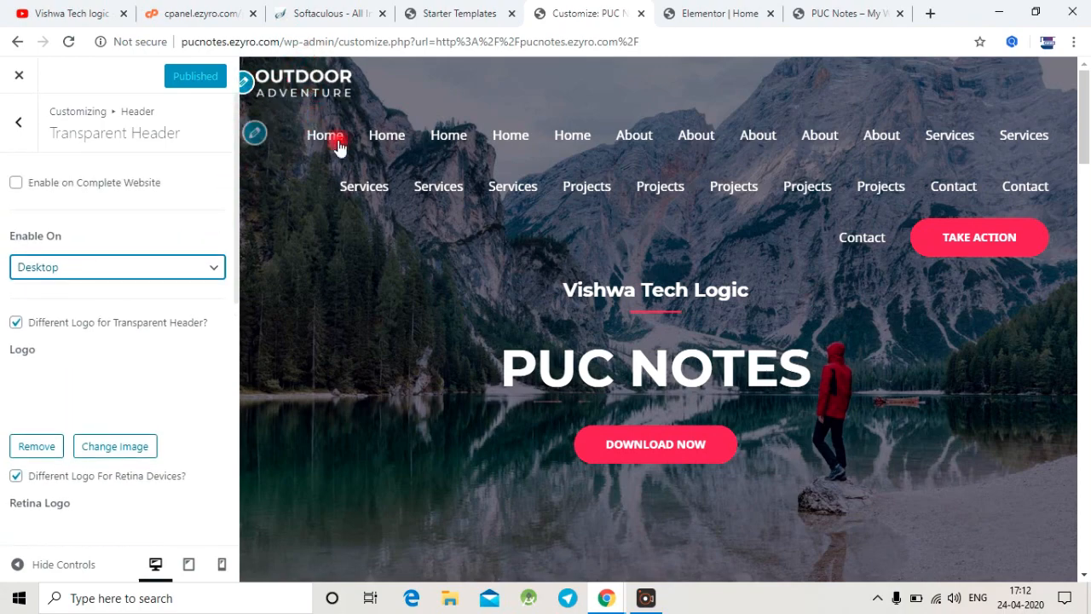
Step: Disable the primary menu in the header's Primary Menu settings and publish the change
{"action": "left_click", "coordinate": [256, 134]}
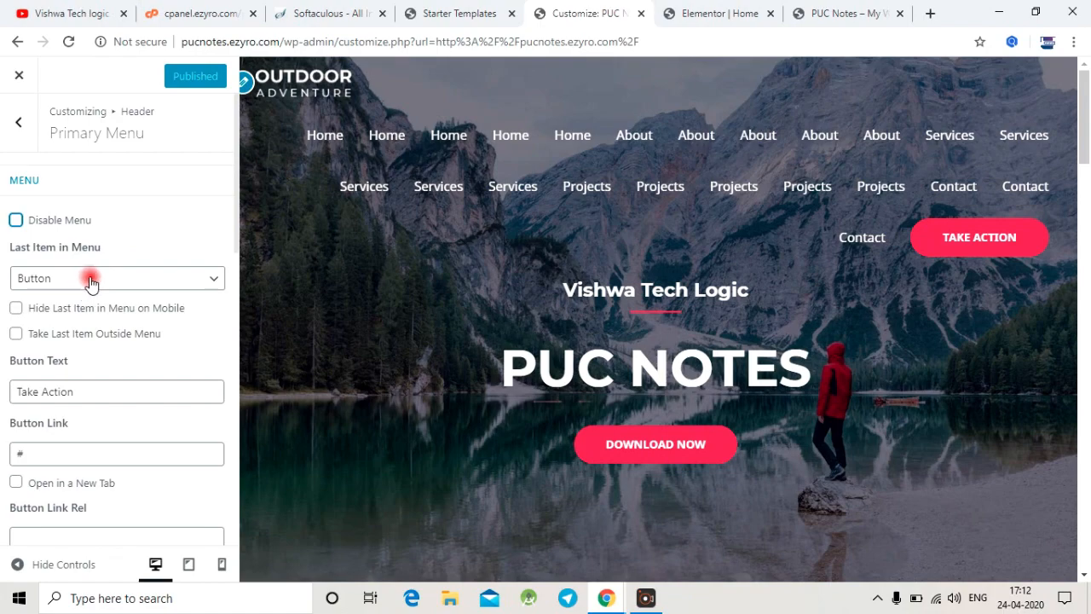
{"action": "scroll", "coordinate": [91, 278], "scroll_direction": "down", "scroll_amount": 2}
{"action": "scroll", "coordinate": [91, 278], "scroll_direction": "up", "scroll_amount": 2}
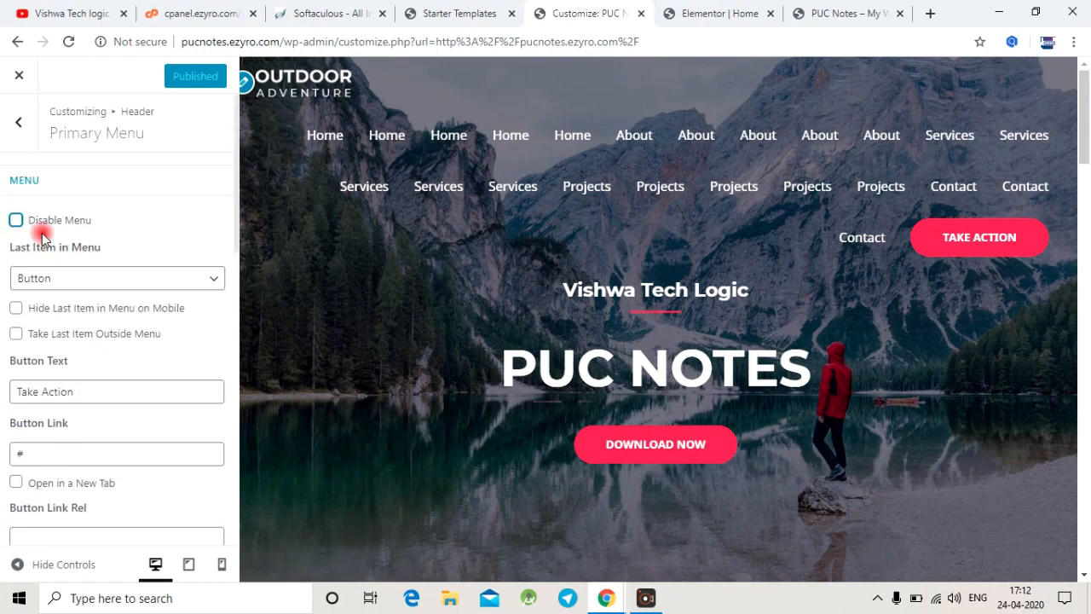
{"action": "left_click", "coordinate": [16, 220]}
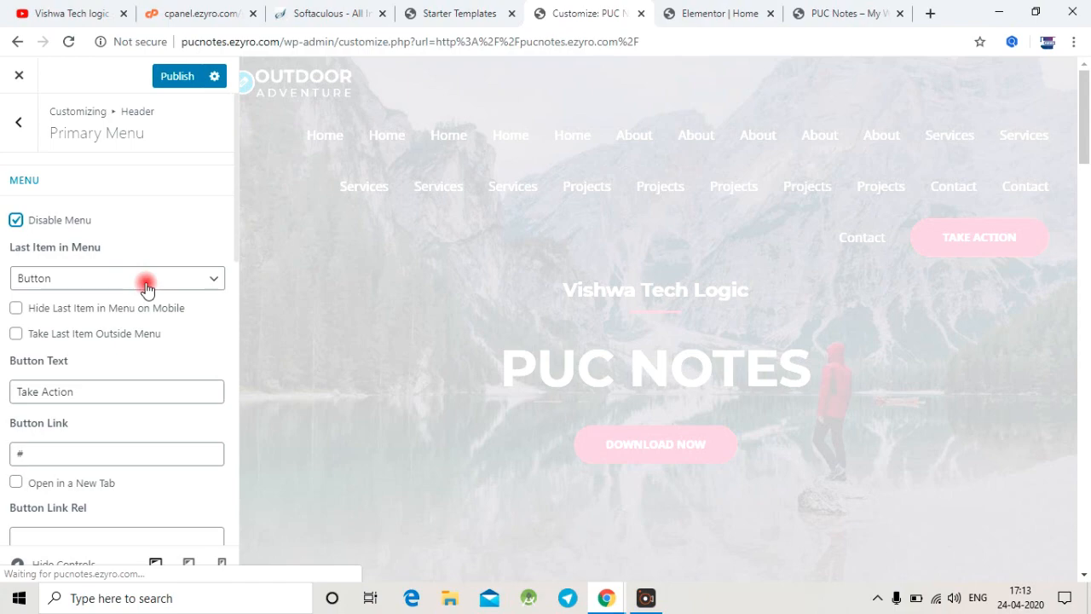
{"action": "left_click", "coordinate": [177, 76]}
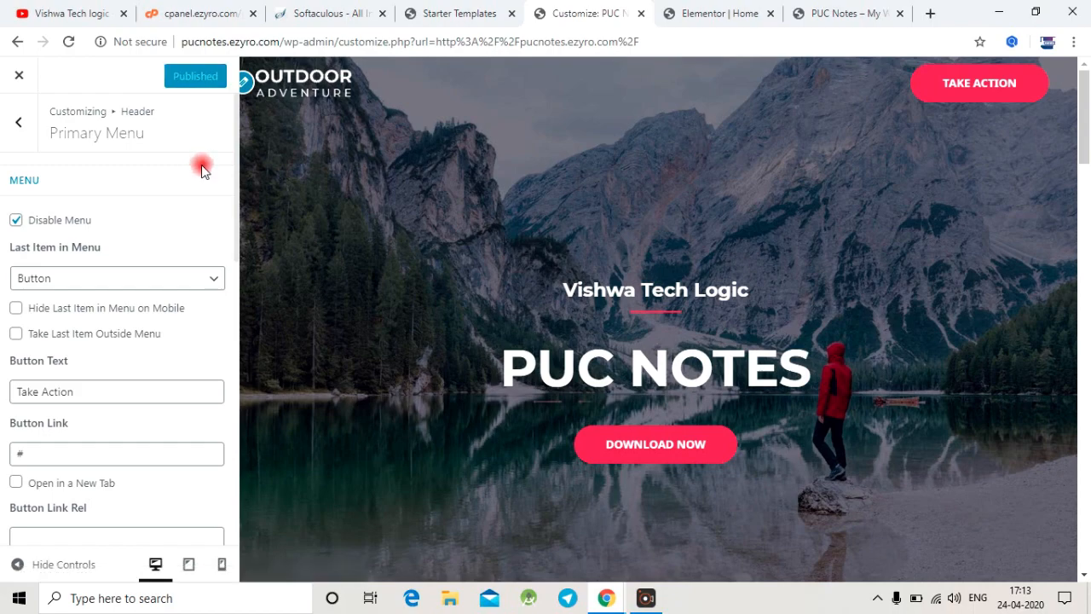
Step: Re-enable the primary menu and publish the change
{"action": "left_click", "coordinate": [16, 223]}
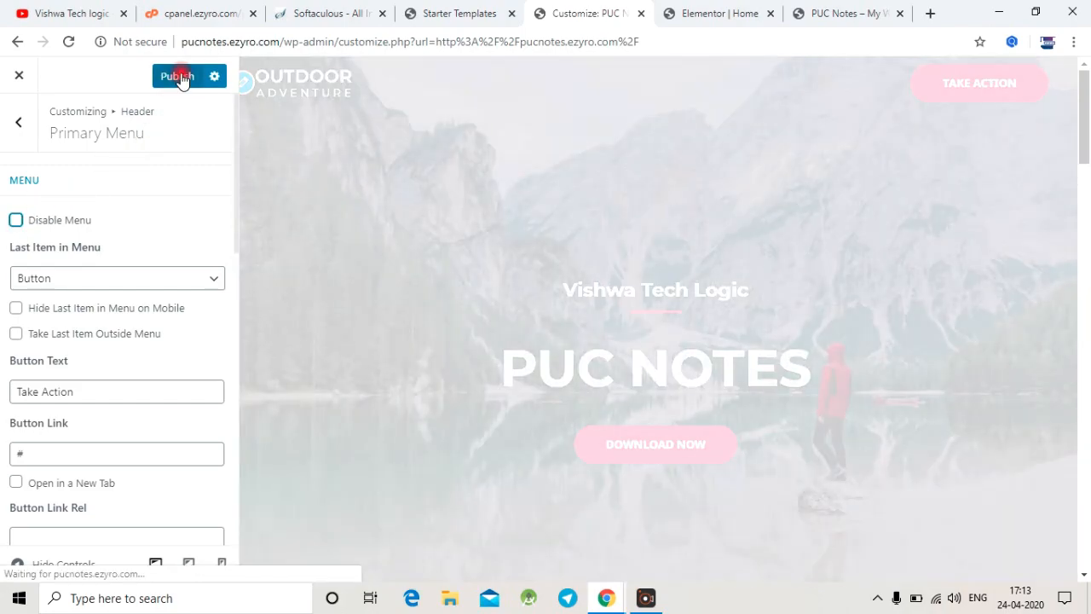
{"action": "left_click", "coordinate": [182, 78]}
{"action": "scroll", "coordinate": [100, 370], "scroll_direction": "down", "scroll_amount": 3}
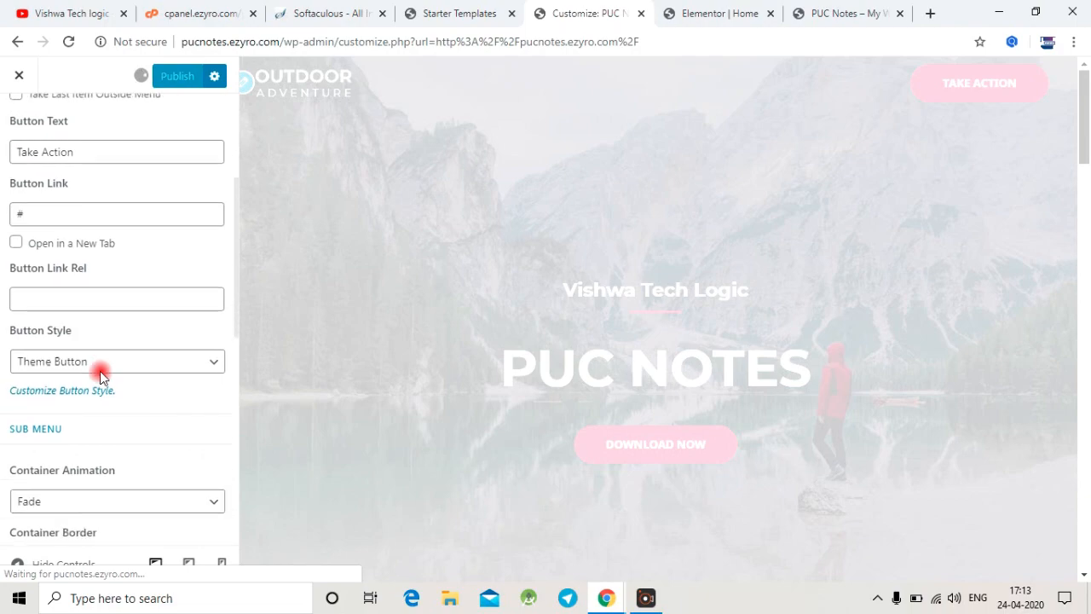
Step: Set the primary menu's Take Action button style to Header Button and publish the change
{"action": "scroll", "coordinate": [101, 372], "scroll_direction": "down", "scroll_amount": 2}
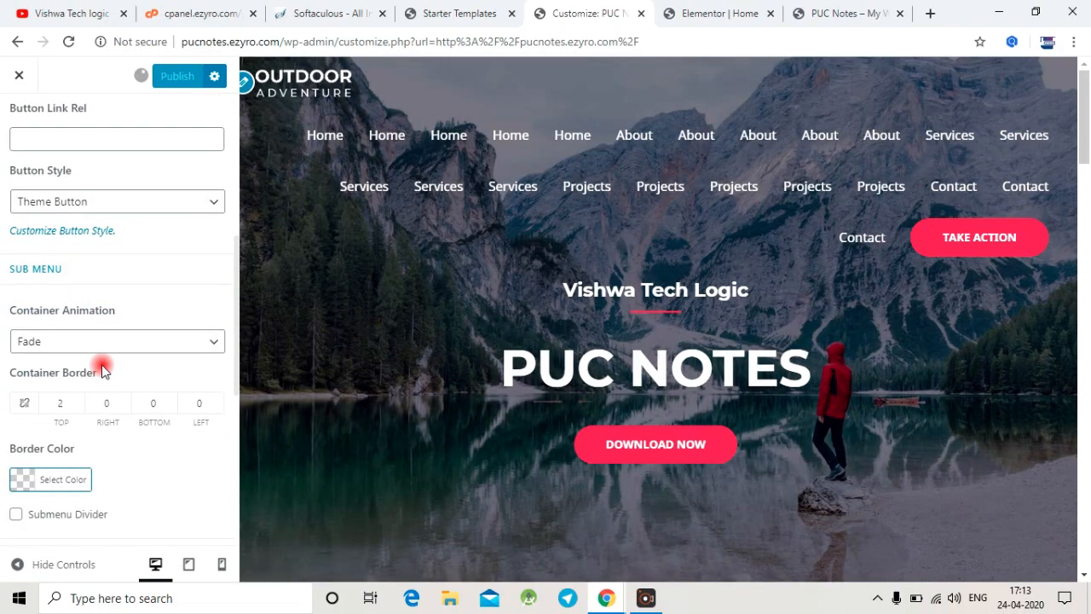
{"action": "scroll", "coordinate": [105, 346], "scroll_direction": "down", "scroll_amount": 1}
{"action": "scroll", "coordinate": [107, 336], "scroll_direction": "up", "scroll_amount": 4}
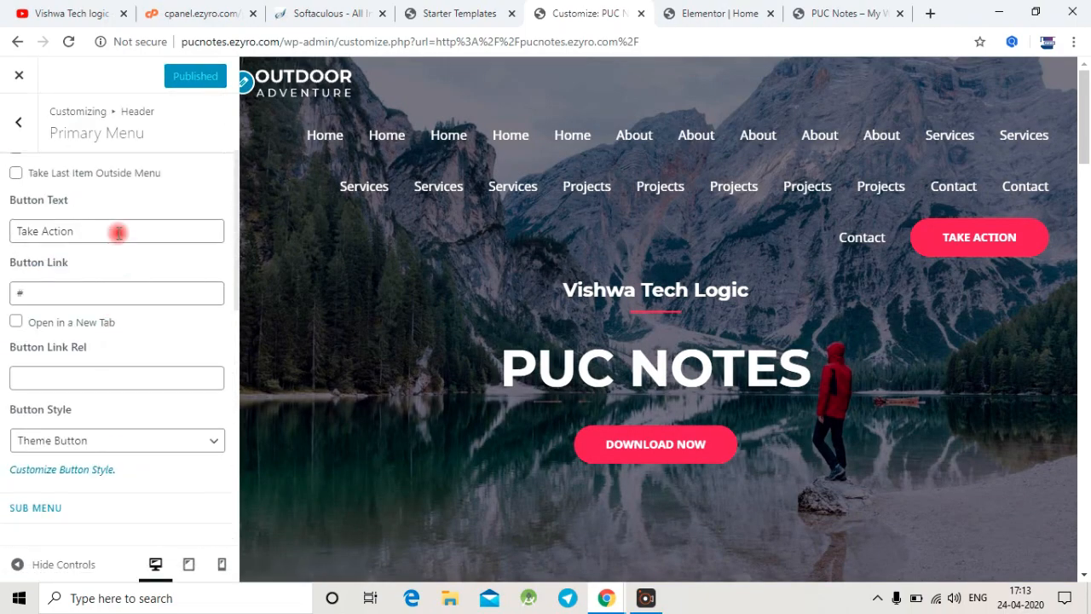
{"action": "scroll", "coordinate": [122, 275], "scroll_direction": "down", "scroll_amount": 2}
{"action": "left_click", "coordinate": [120, 281]}
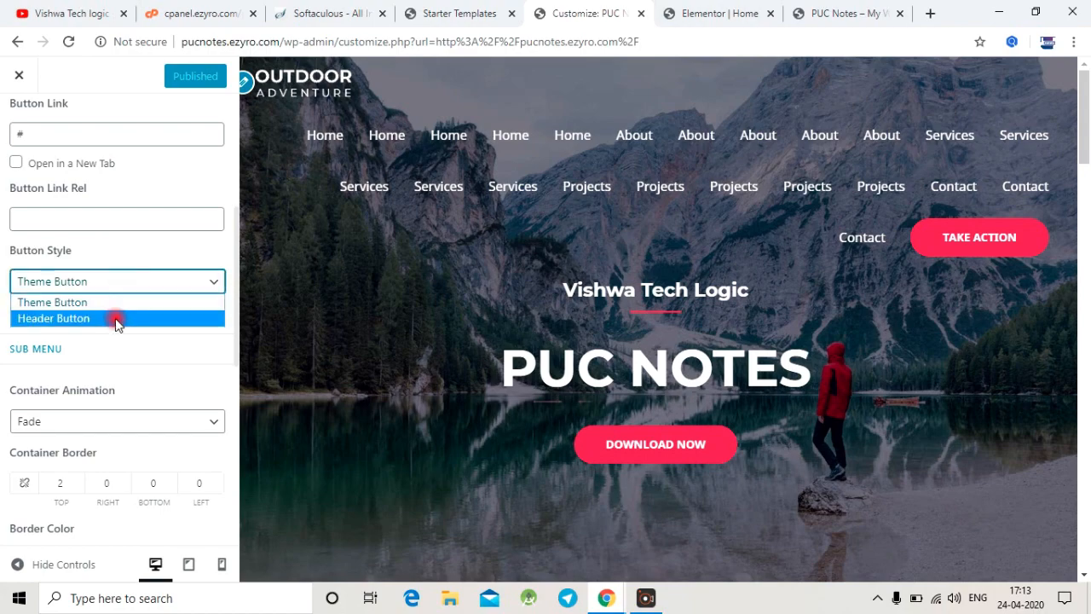
{"action": "left_click", "coordinate": [116, 318]}
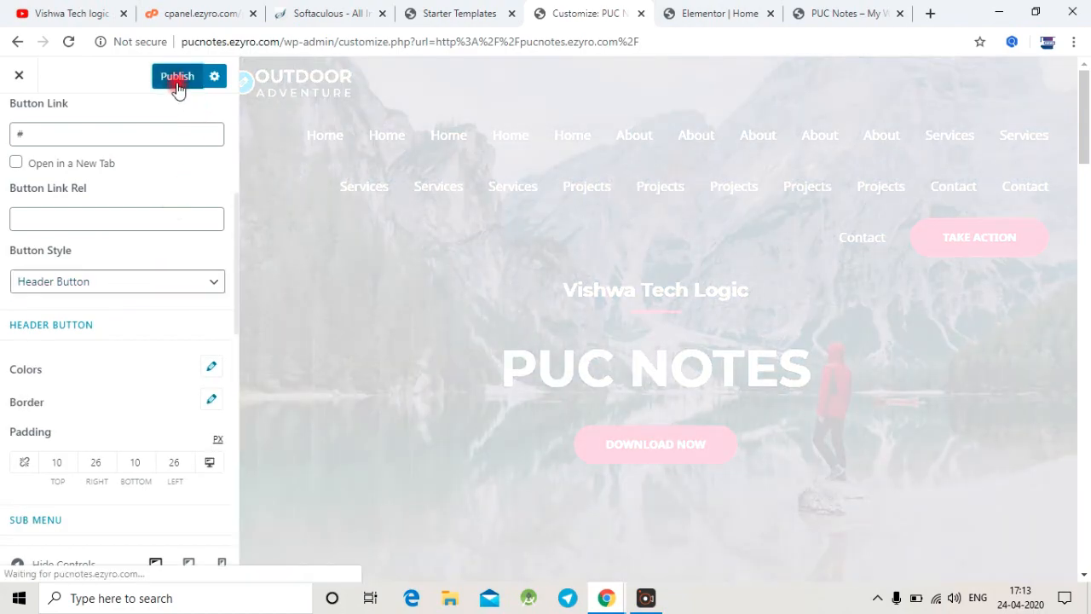
{"action": "left_click", "coordinate": [178, 85]}
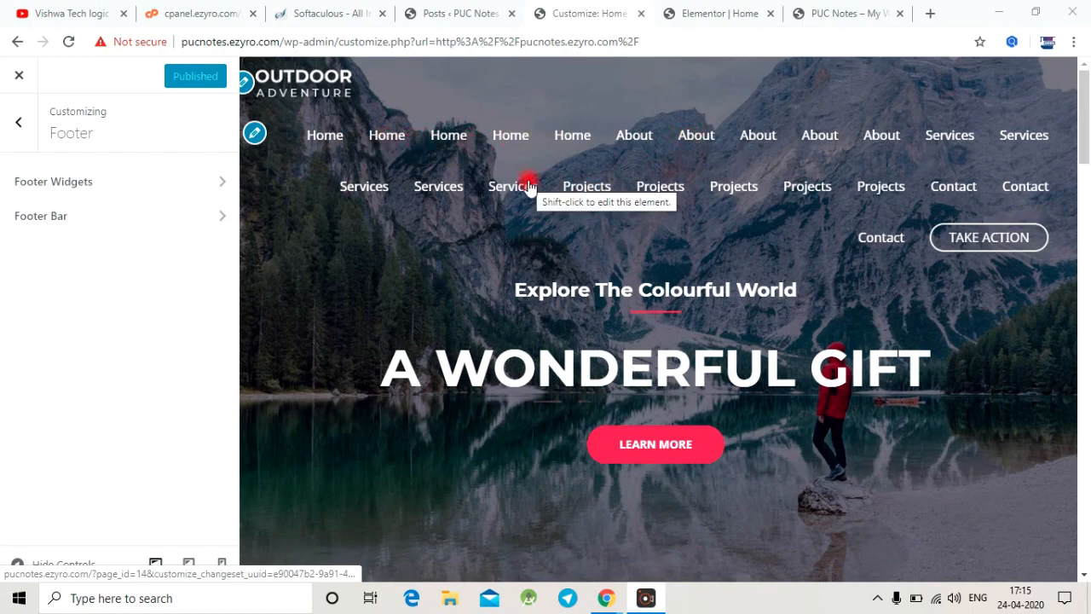
Step: Replace the e-mail address in the Footer Bar's Section 1 custom text with the site's contact e-mail, publish, and check the footer preview
{"action": "scroll", "coordinate": [529, 186], "scroll_direction": "down", "scroll_amount": 20}
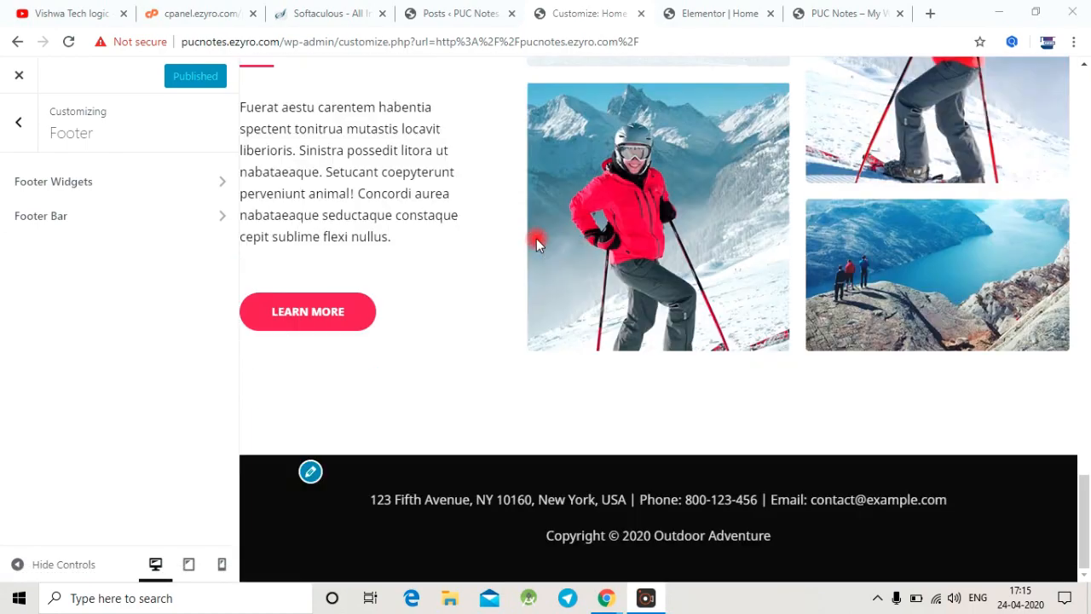
{"action": "left_click", "coordinate": [311, 473]}
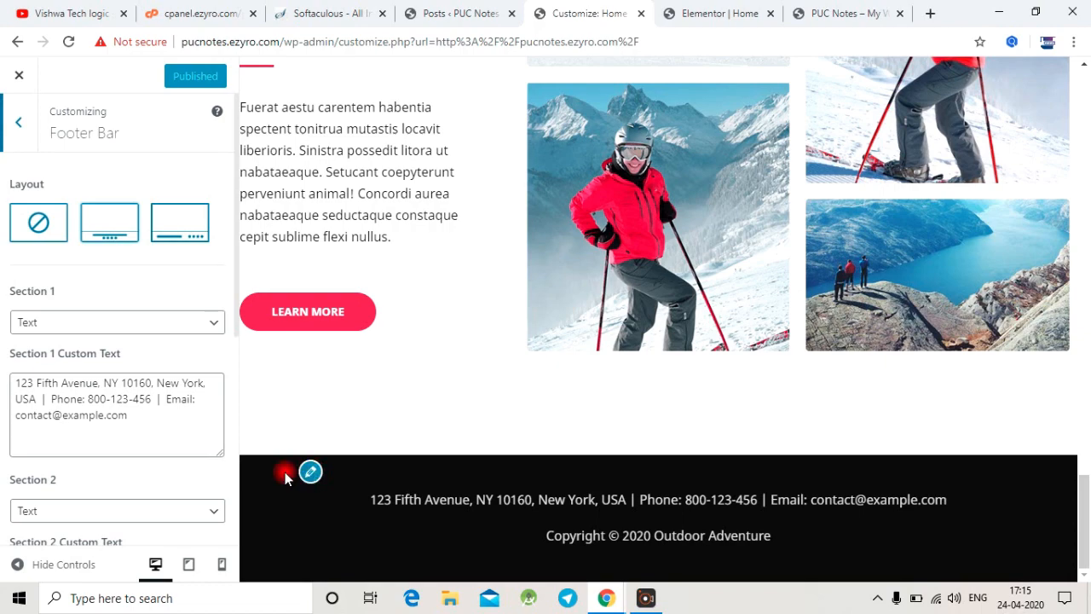
{"action": "left_click_drag", "start_coordinate": [147, 418], "coordinate": [78, 414]}
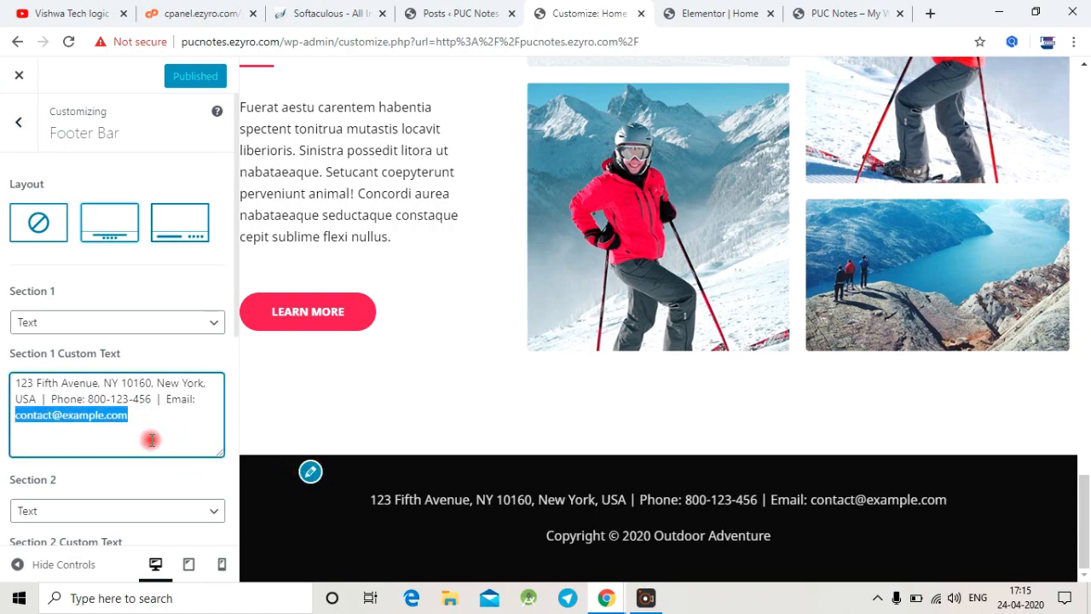
{"action": "key", "text": "BackSpace"}
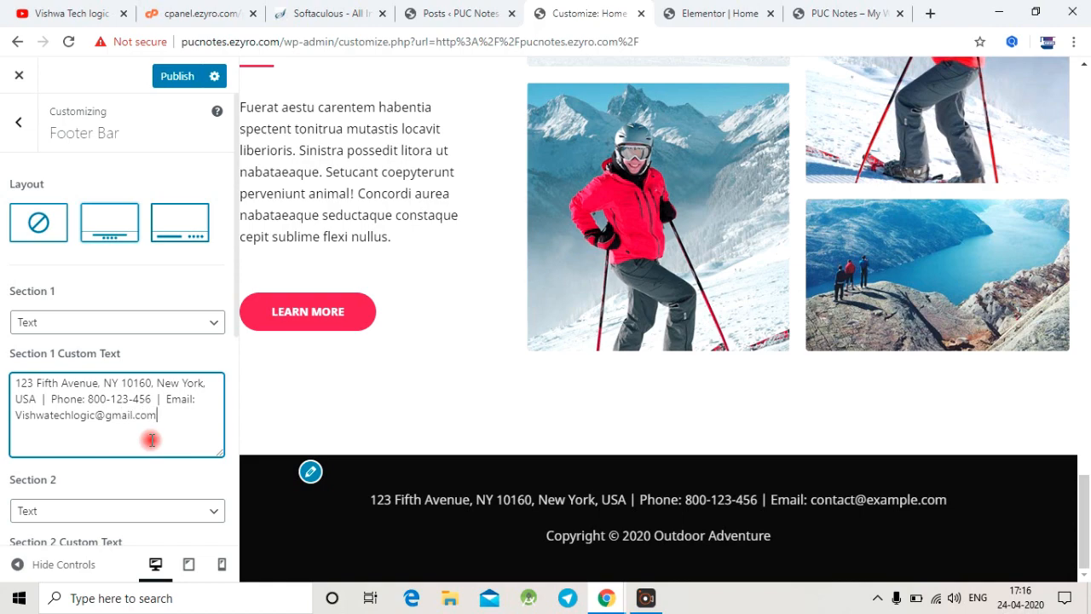
{"action": "left_click", "coordinate": [181, 77]}
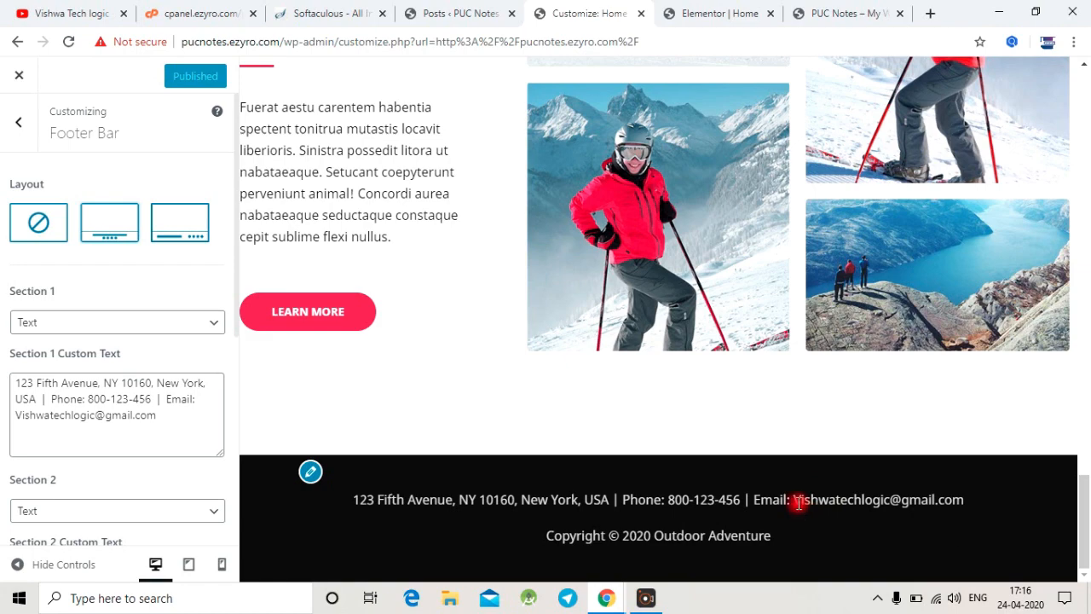
{"action": "left_click_drag", "start_coordinate": [794, 500], "coordinate": [960, 504]}
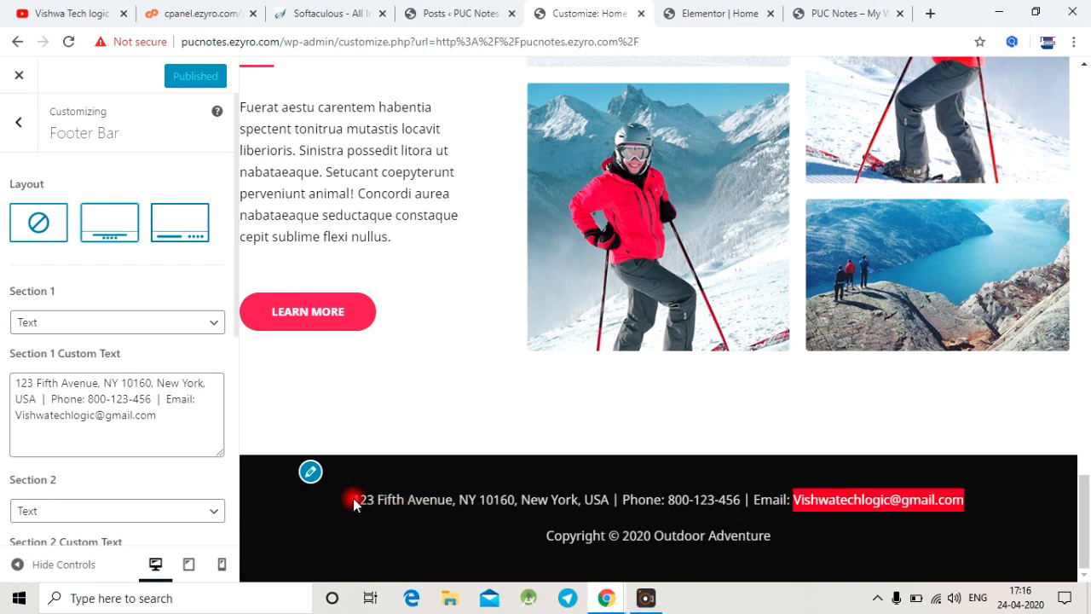
{"action": "left_click_drag", "start_coordinate": [355, 503], "coordinate": [797, 538]}
{"action": "scroll", "coordinate": [738, 509], "scroll_direction": "up", "scroll_amount": 20}
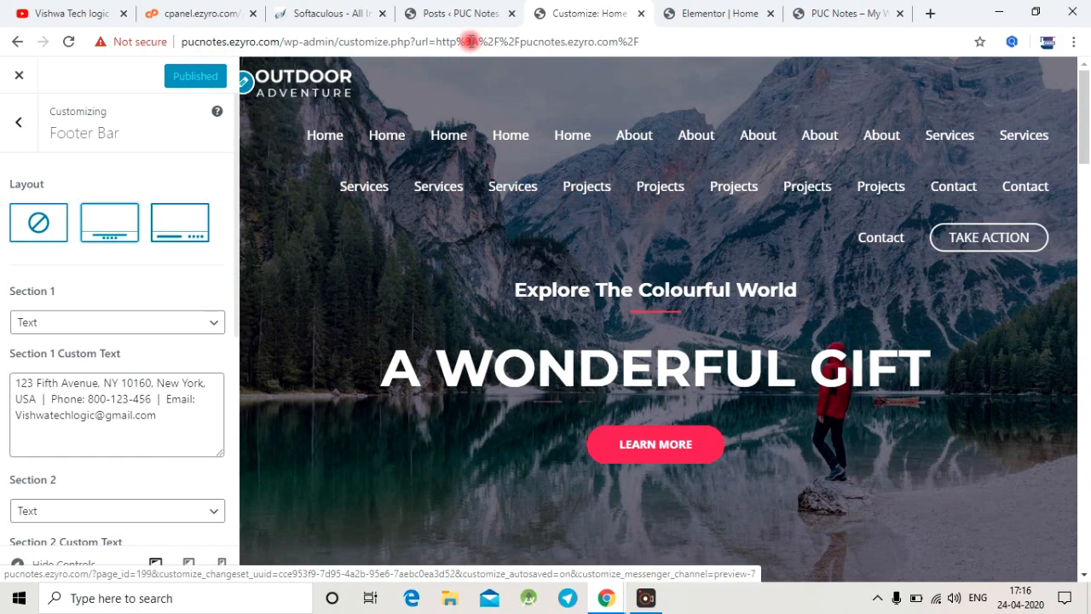
Step: Switch to the WordPress dashboard and open the Menus page under Appearance
{"action": "left_click", "coordinate": [479, 18]}
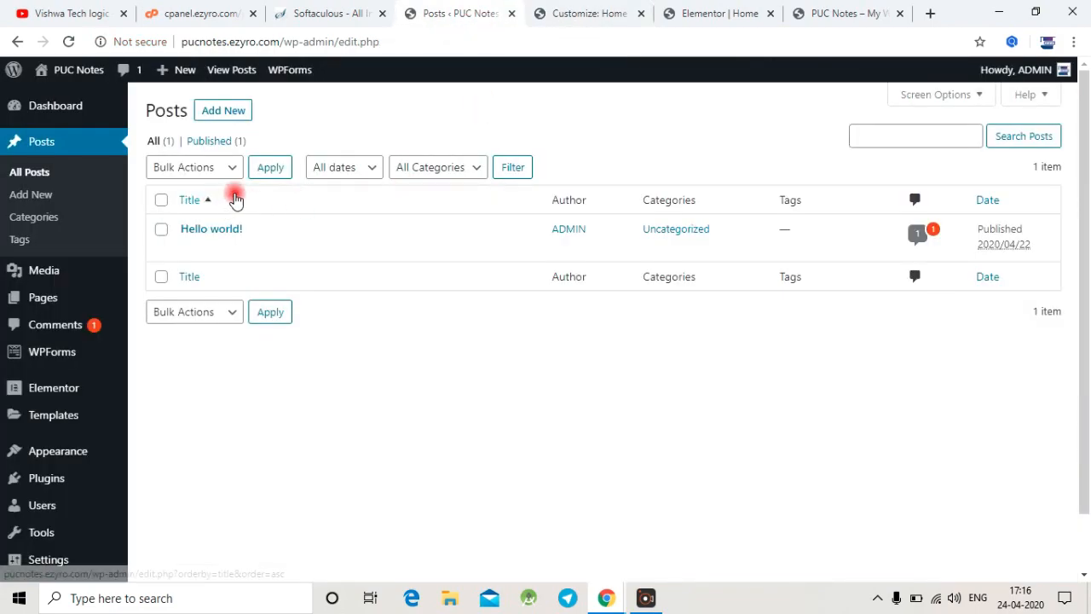
{"action": "scroll", "coordinate": [240, 413], "scroll_direction": "down", "scroll_amount": 1}
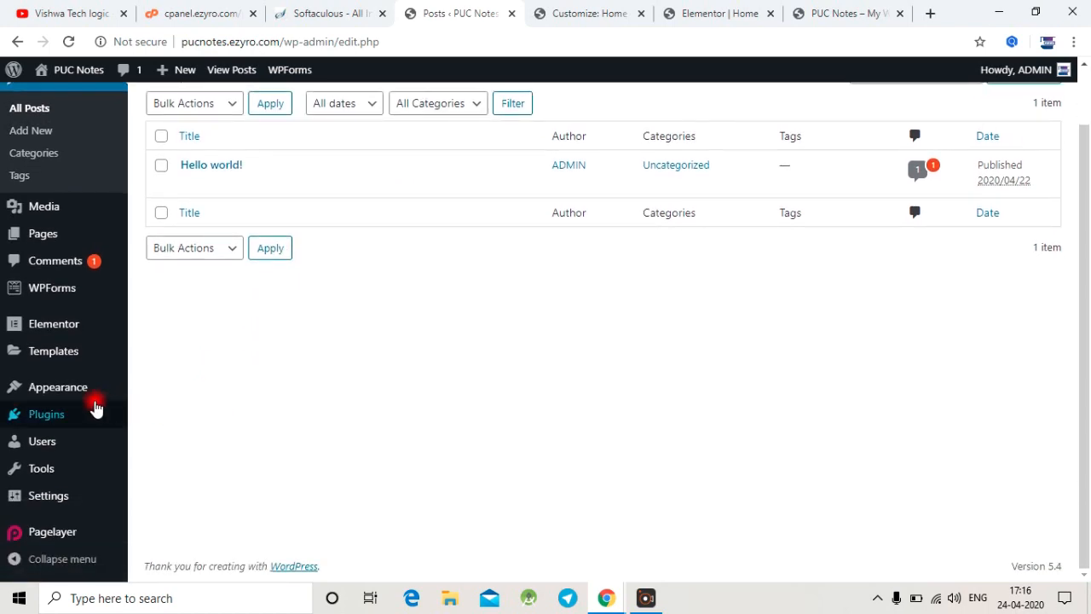
{"action": "mouse_move", "coordinate": [72, 397]}
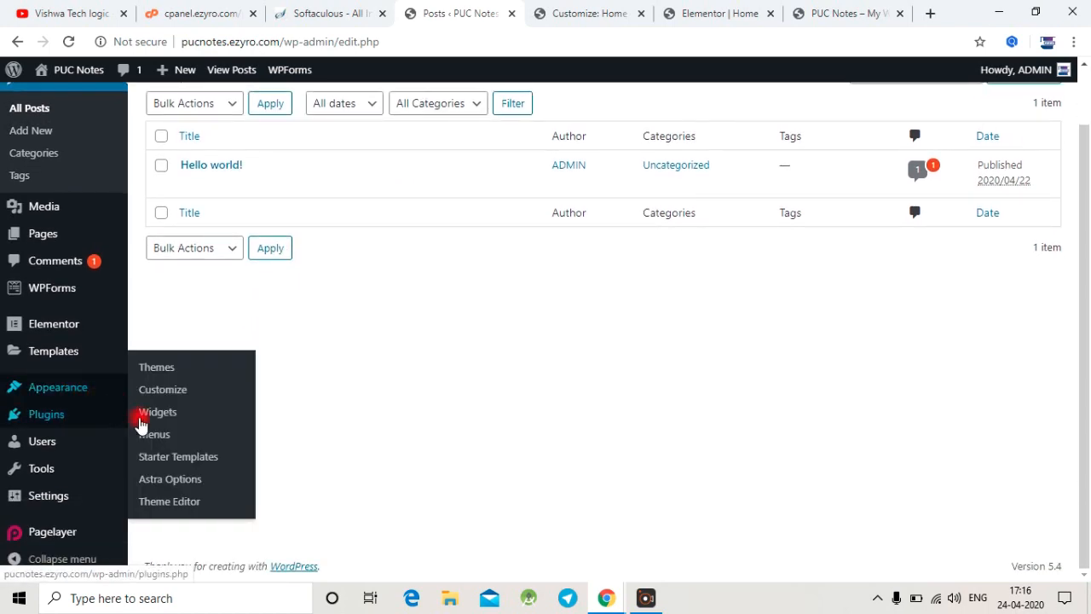
{"action": "left_click", "coordinate": [162, 435]}
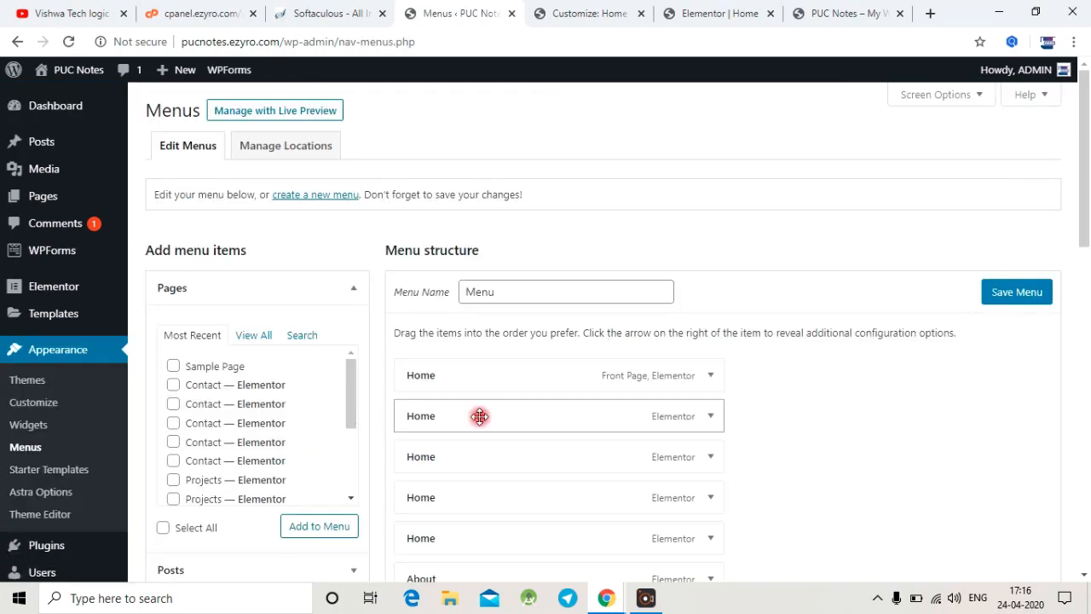
Step: Remove three duplicate Home items from the menu structure
{"action": "scroll", "coordinate": [650, 390], "scroll_direction": "down", "scroll_amount": 2}
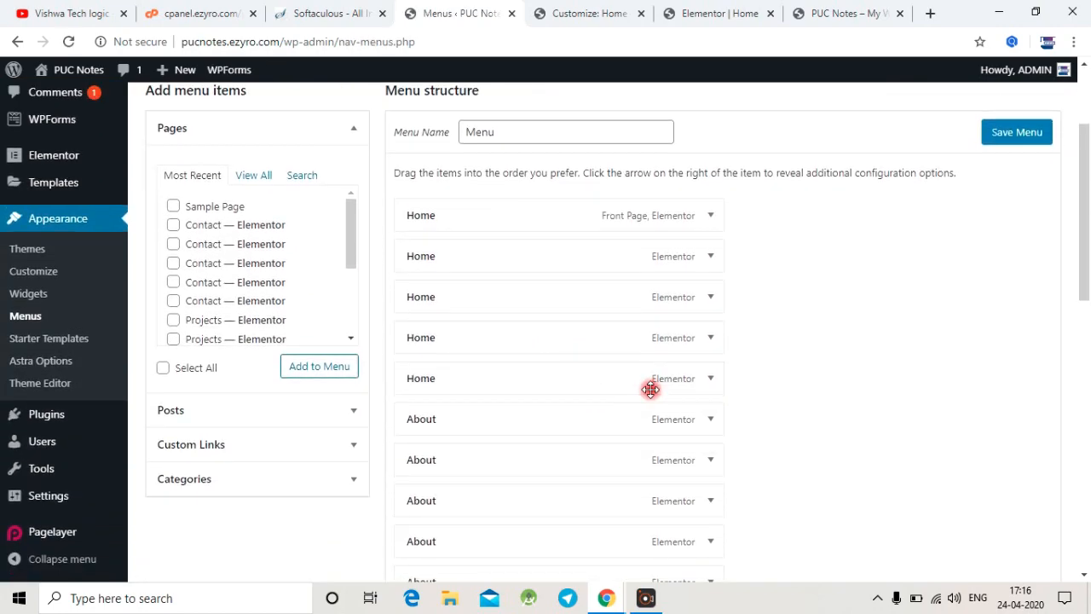
{"action": "left_click", "coordinate": [714, 298]}
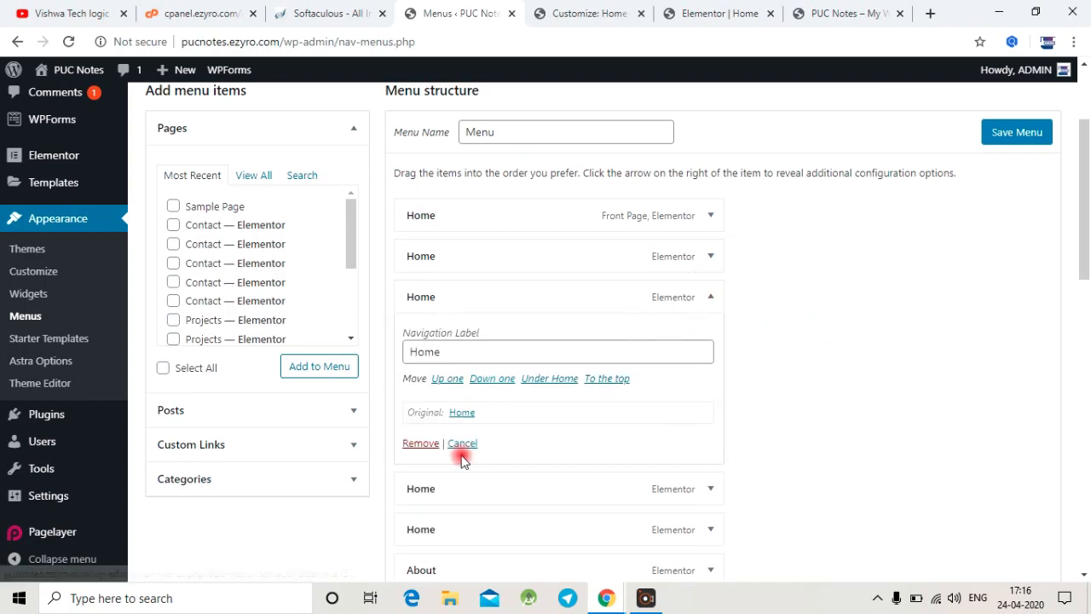
{"action": "left_click", "coordinate": [421, 443]}
{"action": "left_click", "coordinate": [710, 297]}
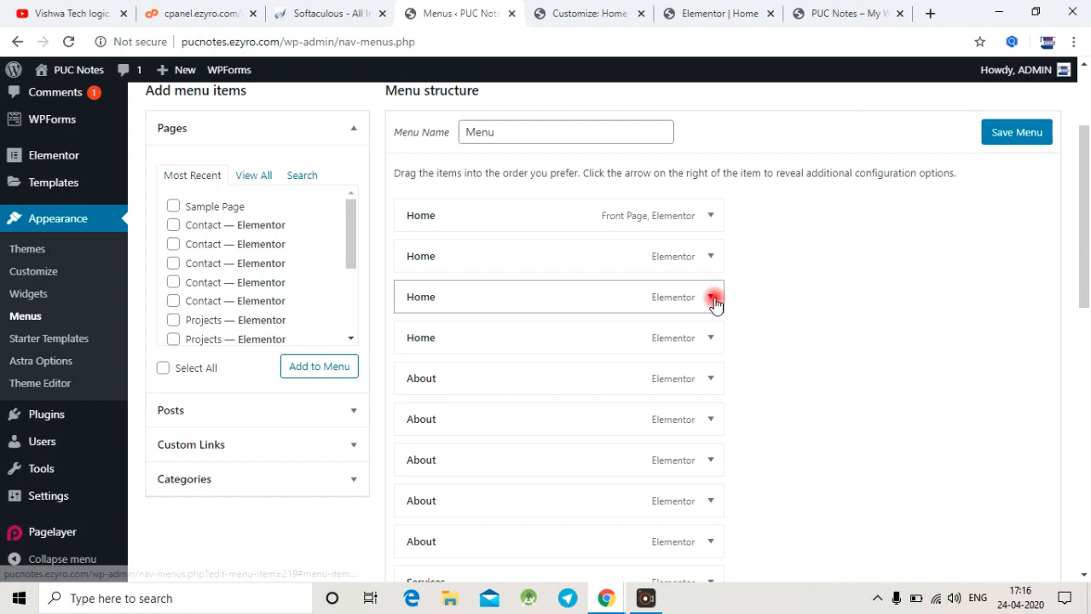
{"action": "left_click", "coordinate": [423, 444]}
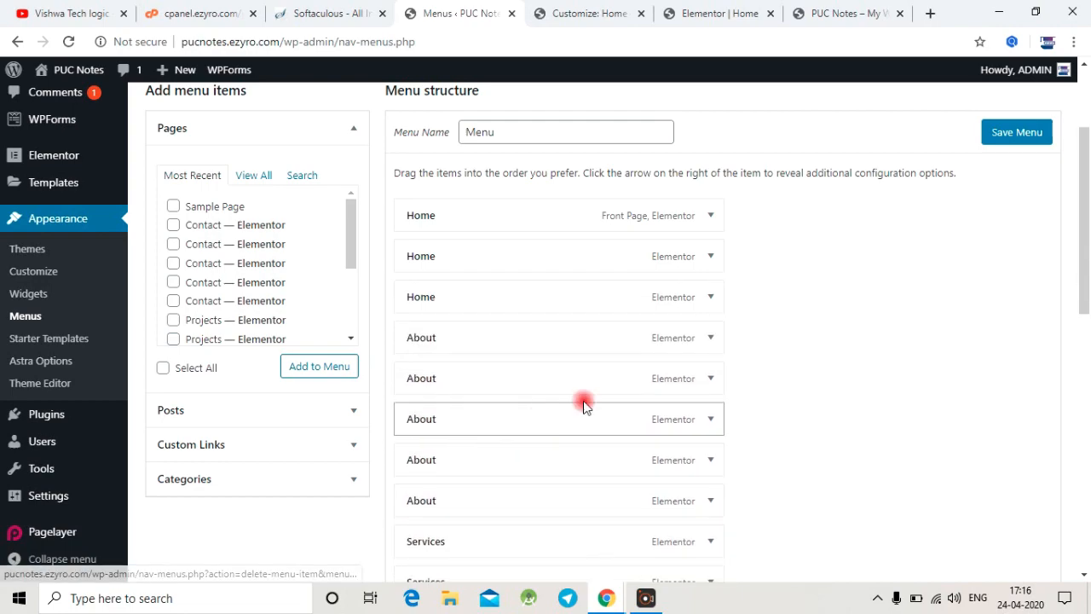
{"action": "left_click", "coordinate": [707, 299]}
{"action": "left_click", "coordinate": [418, 442]}
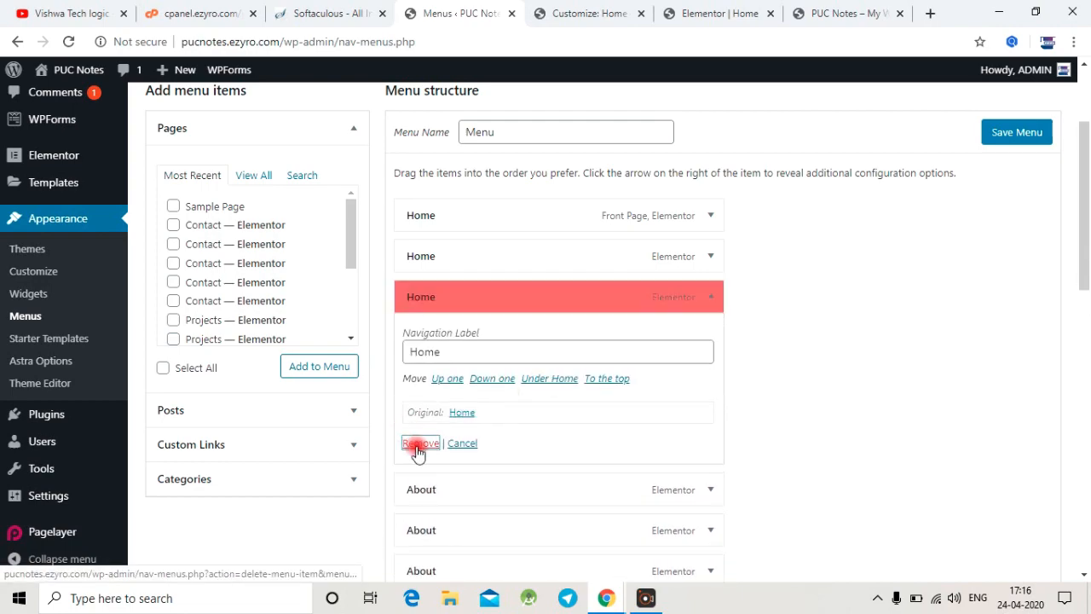
Step: Remove the remaining duplicates, leaving one each of Home, About, Services, Projects and Contact, and save the menu
{"action": "scroll", "coordinate": [709, 321], "scroll_direction": "down", "scroll_amount": 8}
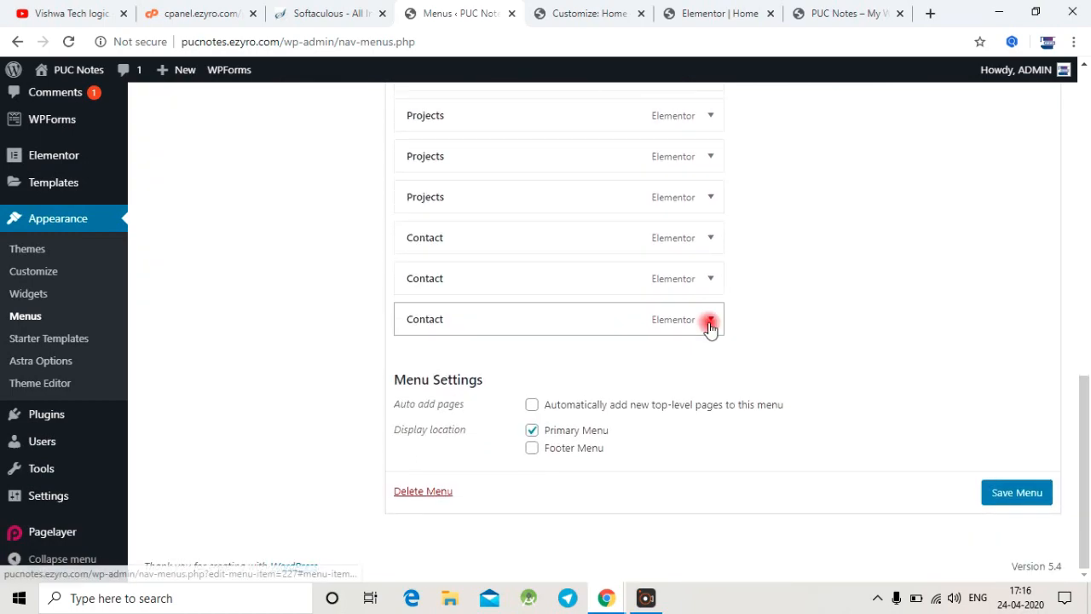
{"action": "left_click", "coordinate": [709, 321]}
{"action": "left_click", "coordinate": [422, 471]}
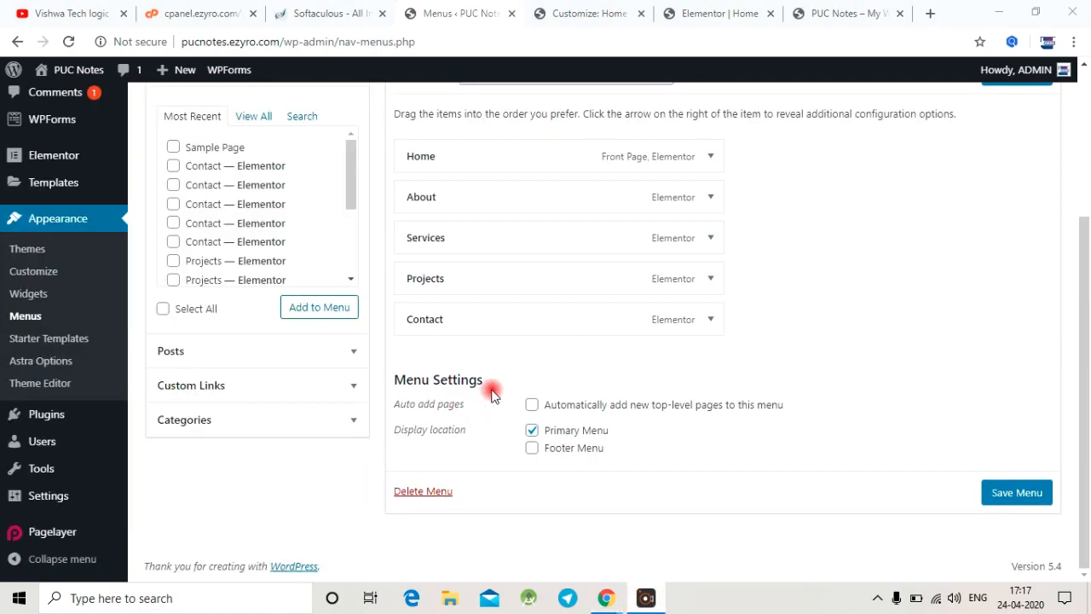
{"action": "scroll", "coordinate": [491, 394], "scroll_direction": "up", "scroll_amount": 3}
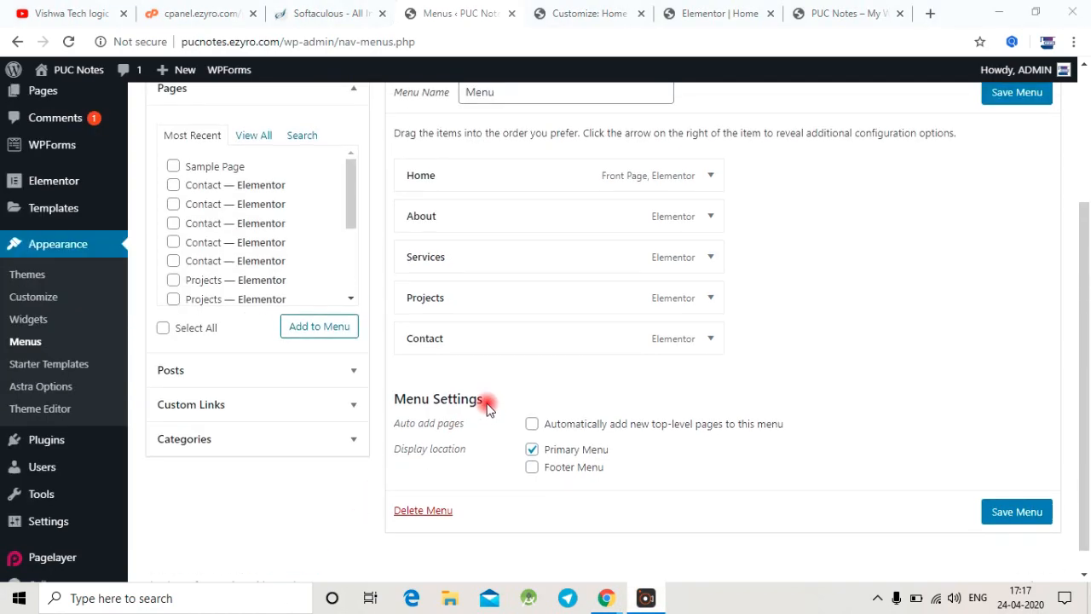
{"action": "scroll", "coordinate": [496, 380], "scroll_direction": "down", "scroll_amount": 3}
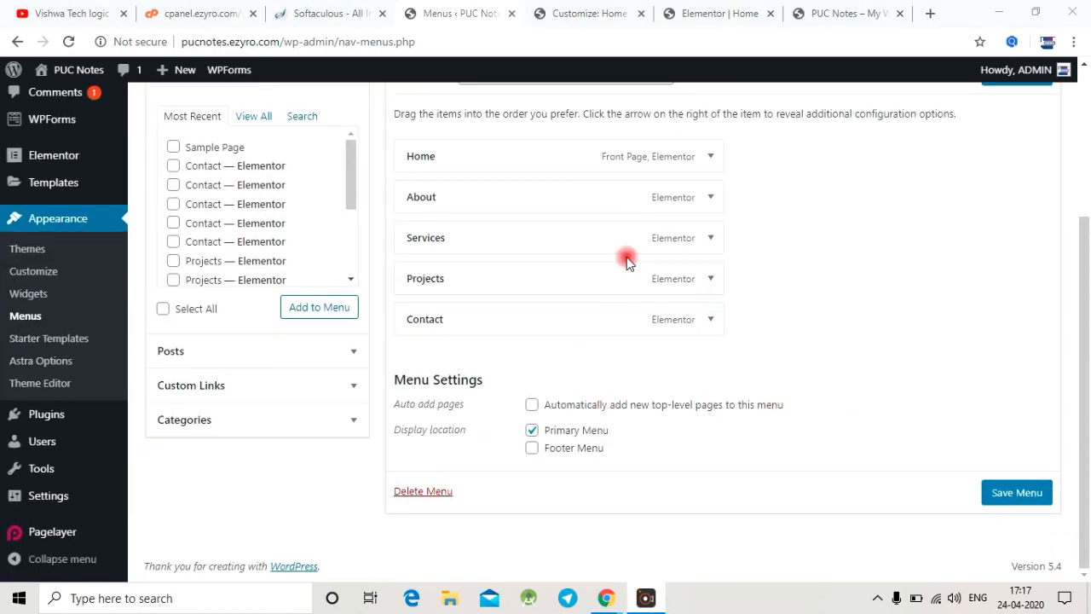
{"action": "scroll", "coordinate": [664, 281], "scroll_direction": "up", "scroll_amount": 3}
{"action": "scroll", "coordinate": [852, 392], "scroll_direction": "down", "scroll_amount": 3}
{"action": "left_click", "coordinate": [1010, 495]}
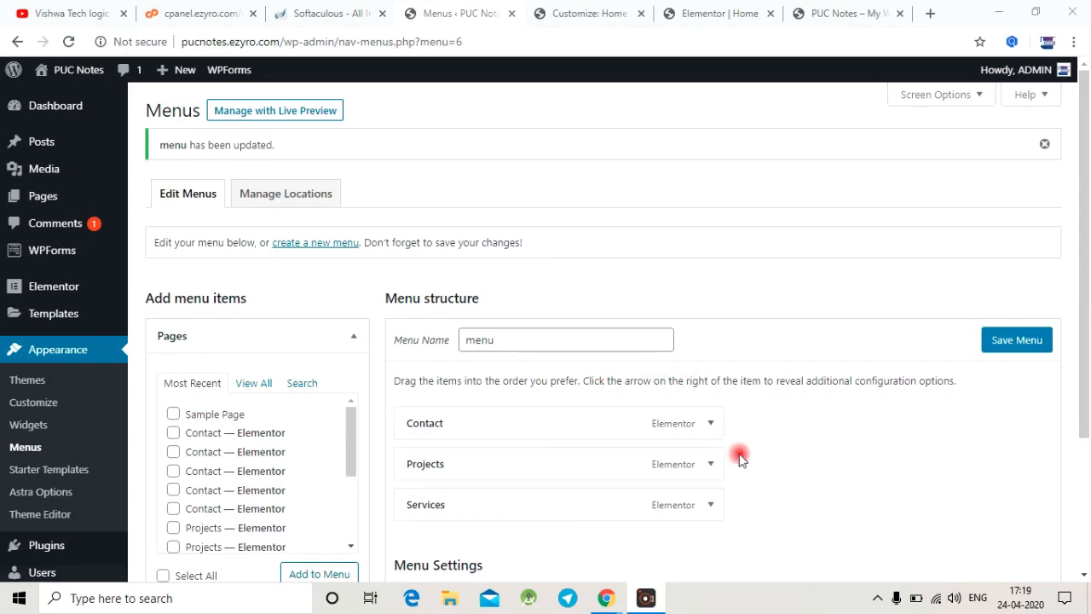
Step: Review the saved menu's structure, reload the live homepage and examine its header navigation
{"action": "scroll", "coordinate": [718, 455], "scroll_direction": "down", "scroll_amount": 2}
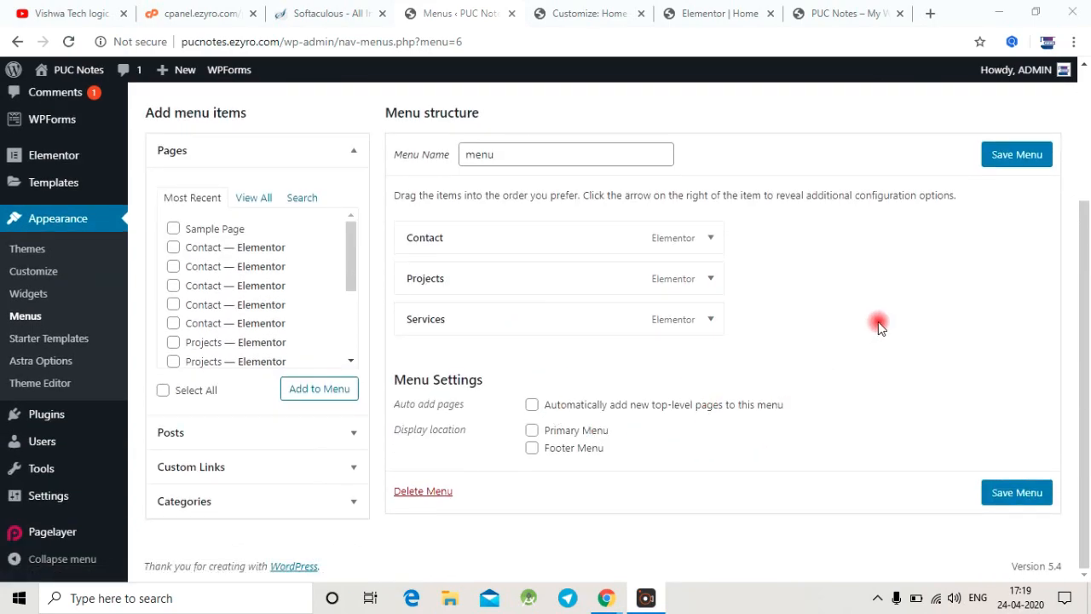
{"action": "scroll", "coordinate": [781, 262], "scroll_direction": "up", "scroll_amount": 2}
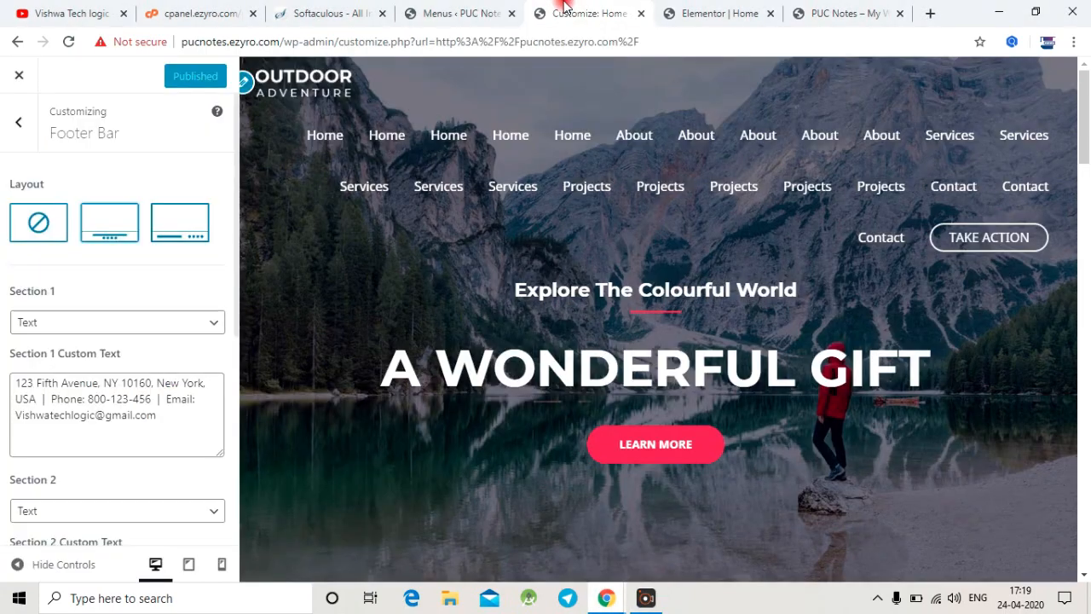
{"action": "left_click", "coordinate": [580, 13]}
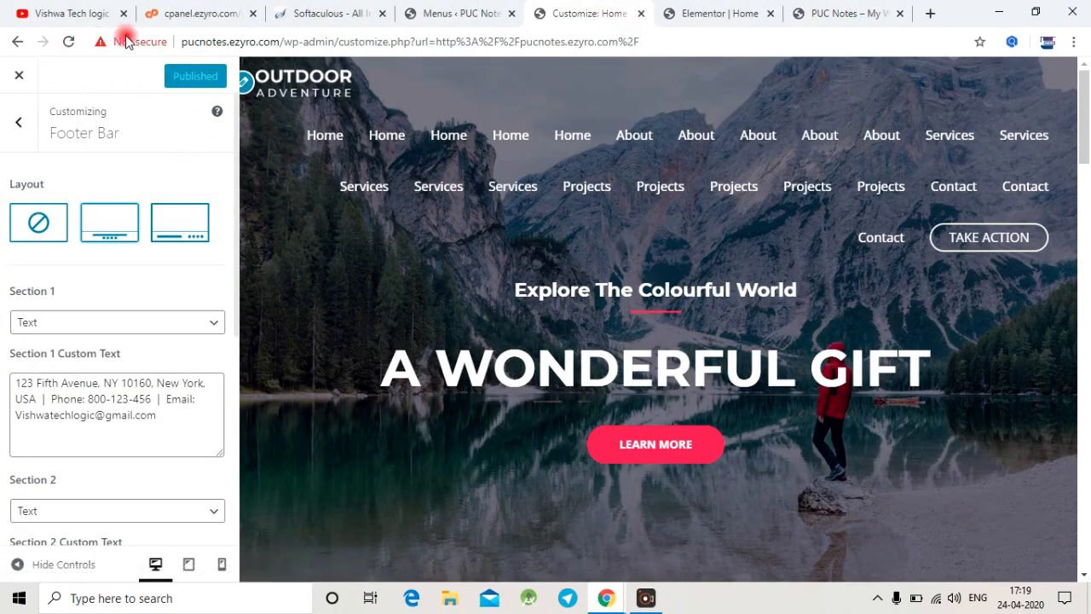
{"action": "left_click", "coordinate": [740, 10]}
{"action": "left_click", "coordinate": [848, 11]}
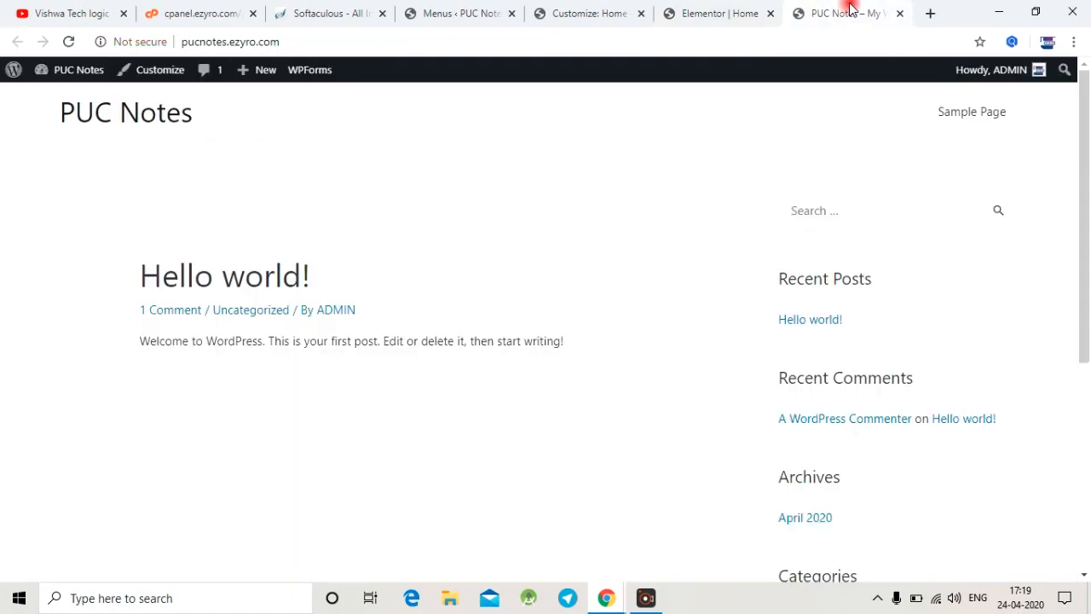
{"action": "left_click", "coordinate": [71, 42]}
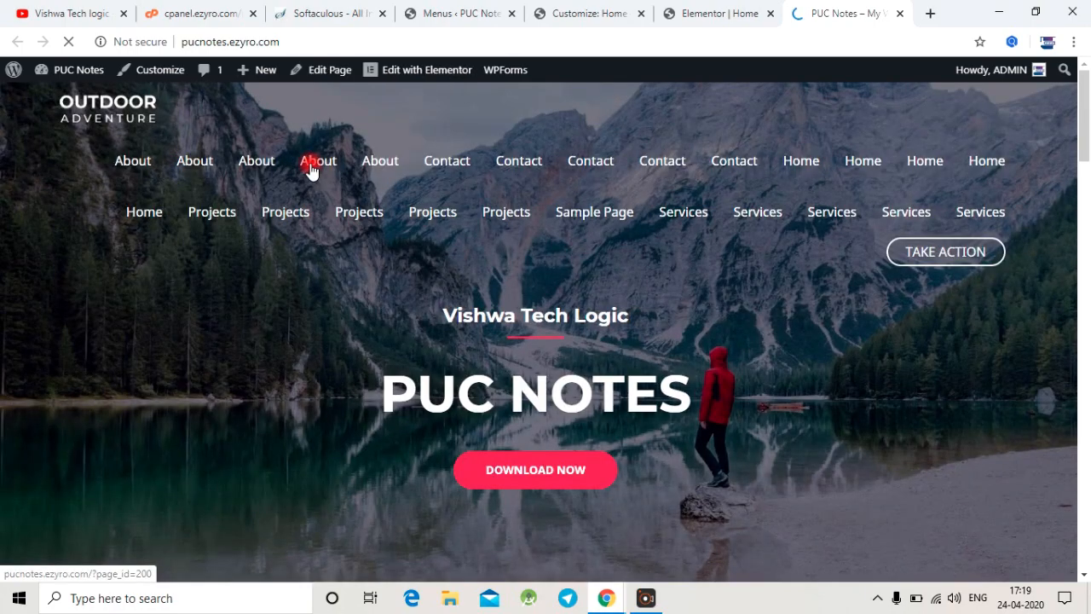
{"action": "scroll", "coordinate": [514, 182], "scroll_direction": "down", "scroll_amount": 3}
{"action": "scroll", "coordinate": [514, 184], "scroll_direction": "up", "scroll_amount": 3}
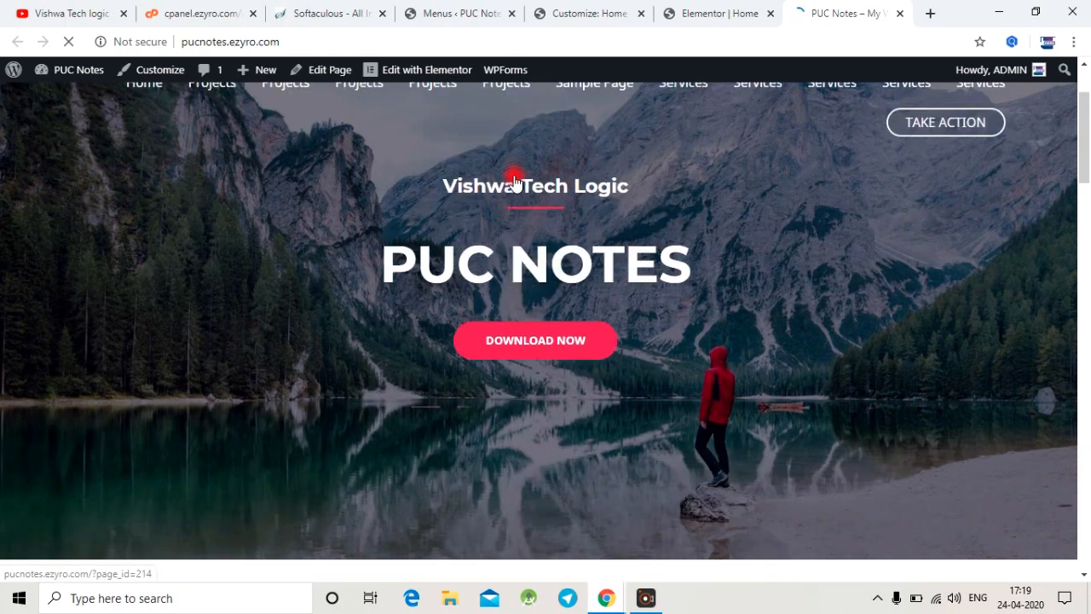
{"action": "scroll", "coordinate": [519, 195], "scroll_direction": "down", "scroll_amount": 1}
{"action": "scroll", "coordinate": [518, 192], "scroll_direction": "down", "scroll_amount": 2}
{"action": "scroll", "coordinate": [517, 193], "scroll_direction": "up", "scroll_amount": 3}
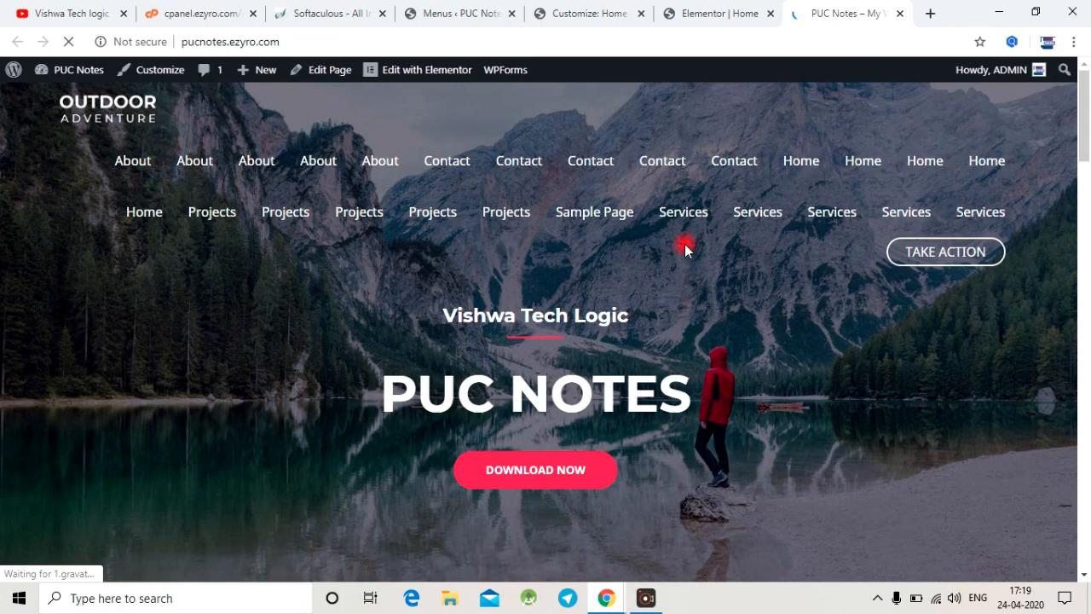
Step: Return to the Menus page, recheck the menu items and reload the page
{"action": "left_click", "coordinate": [472, 10]}
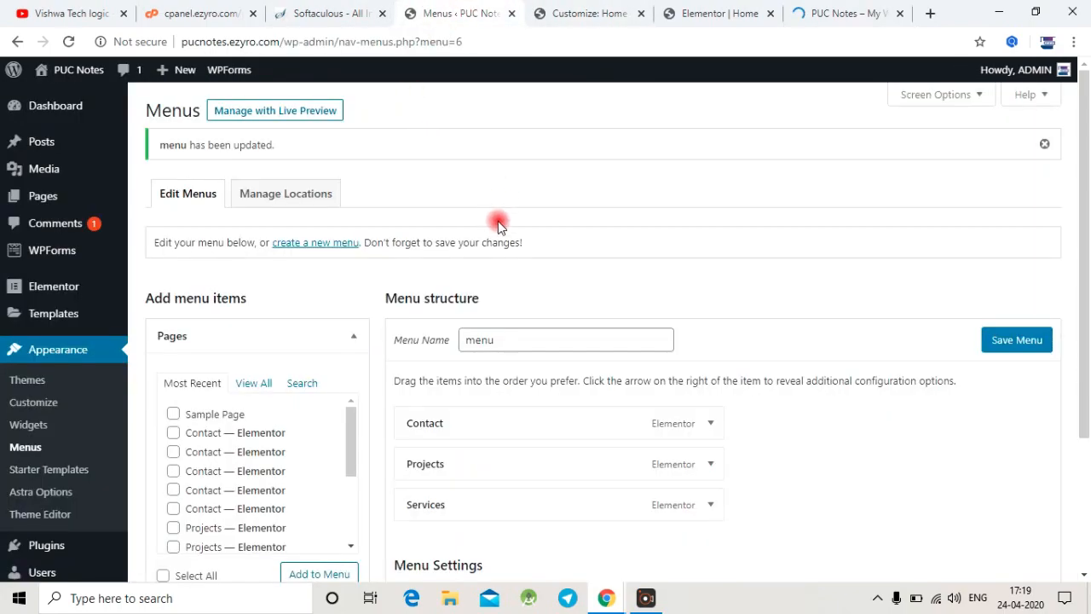
{"action": "scroll", "coordinate": [499, 224], "scroll_direction": "down", "scroll_amount": 3}
{"action": "scroll", "coordinate": [446, 244], "scroll_direction": "up", "scroll_amount": 3}
{"action": "left_click", "coordinate": [68, 41]}
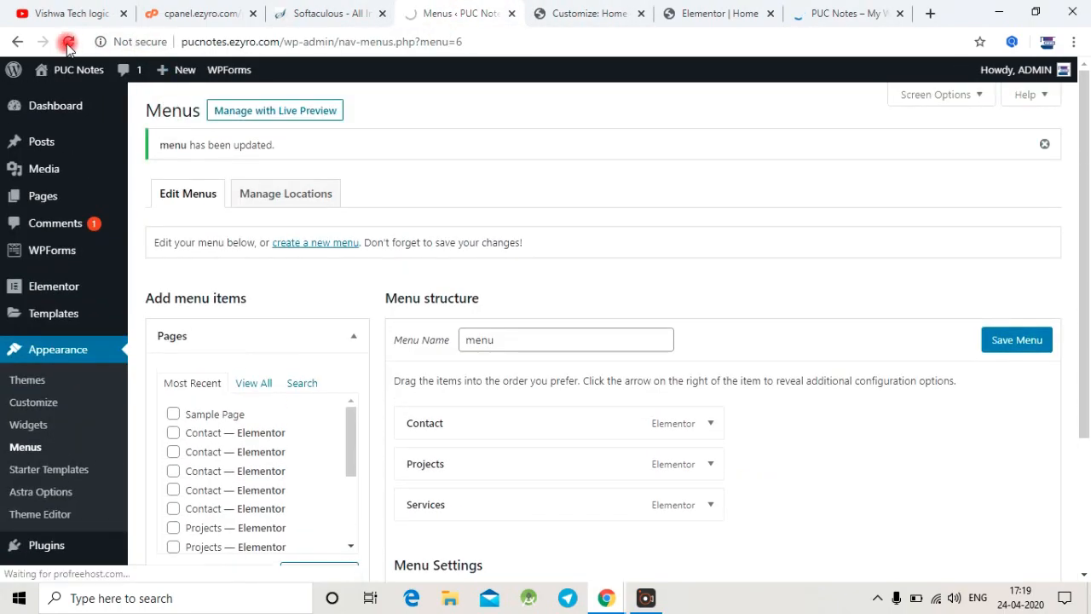
Step: Check the live homepage's header navigation, return to the Menus page and save the menu again
{"action": "left_click", "coordinate": [854, 10]}
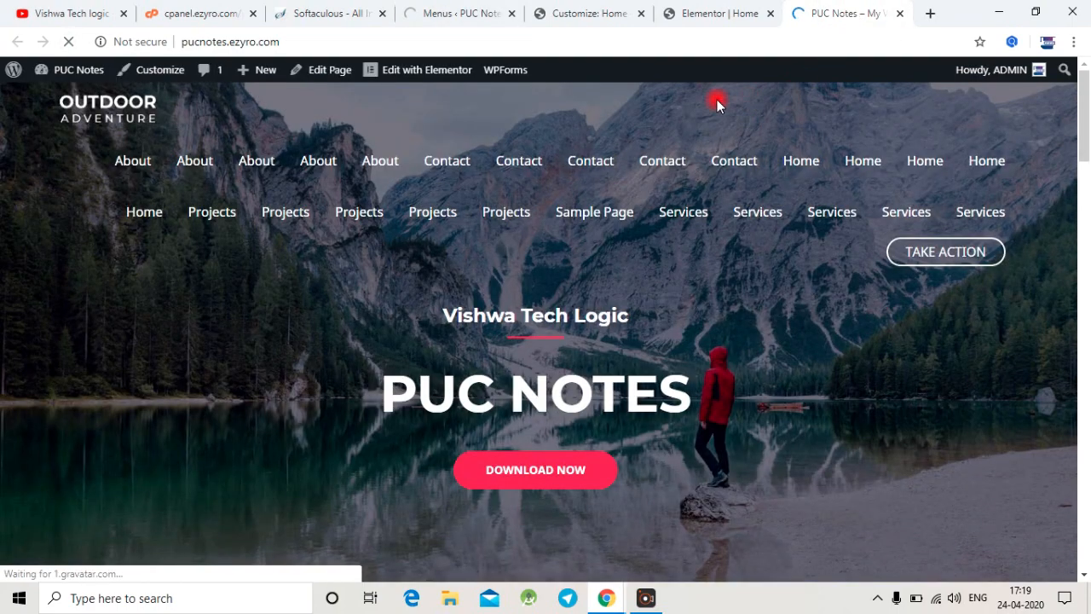
{"action": "left_click", "coordinate": [474, 12]}
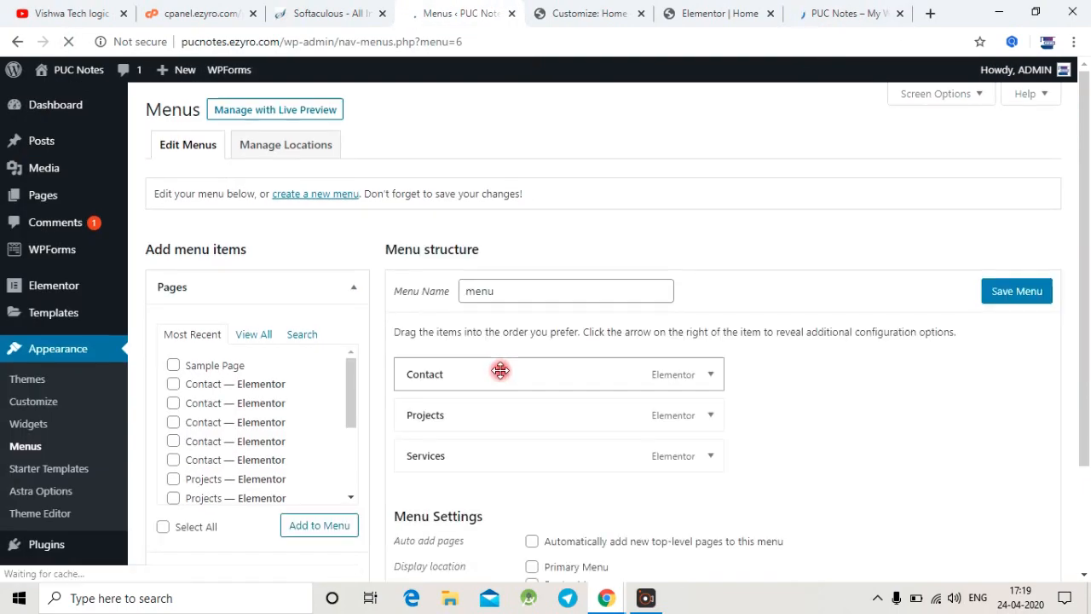
{"action": "scroll", "coordinate": [500, 371], "scroll_direction": "down", "scroll_amount": 2}
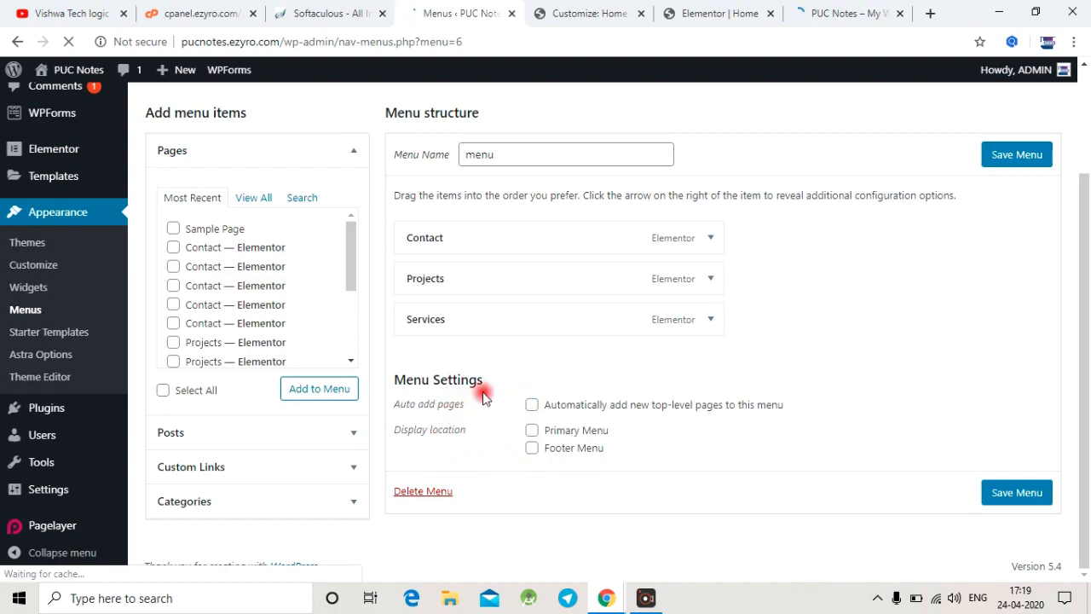
{"action": "left_click", "coordinate": [1008, 167]}
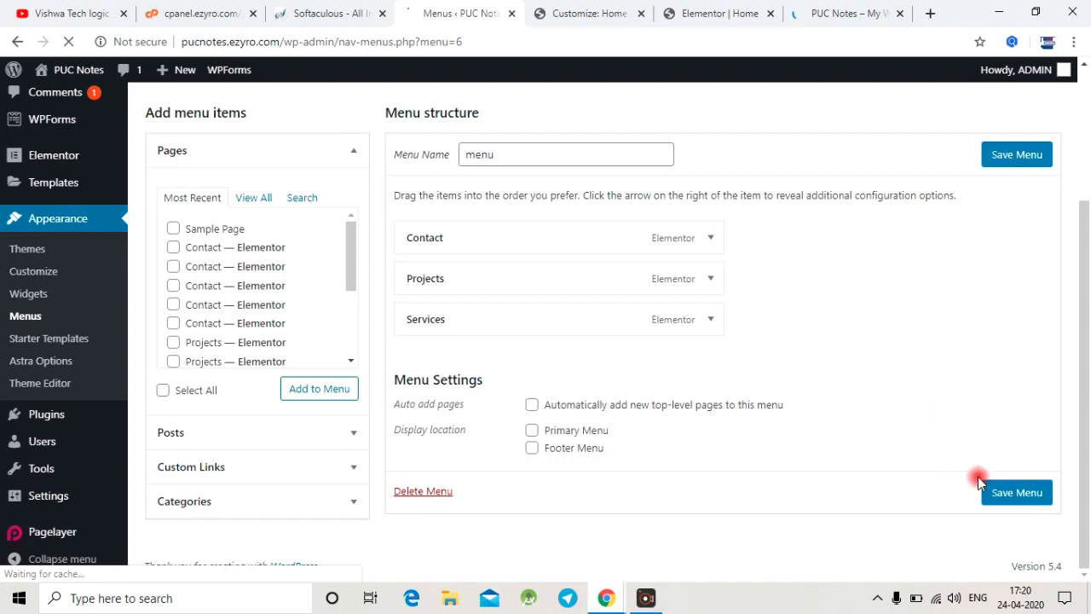
{"action": "left_click", "coordinate": [1012, 493]}
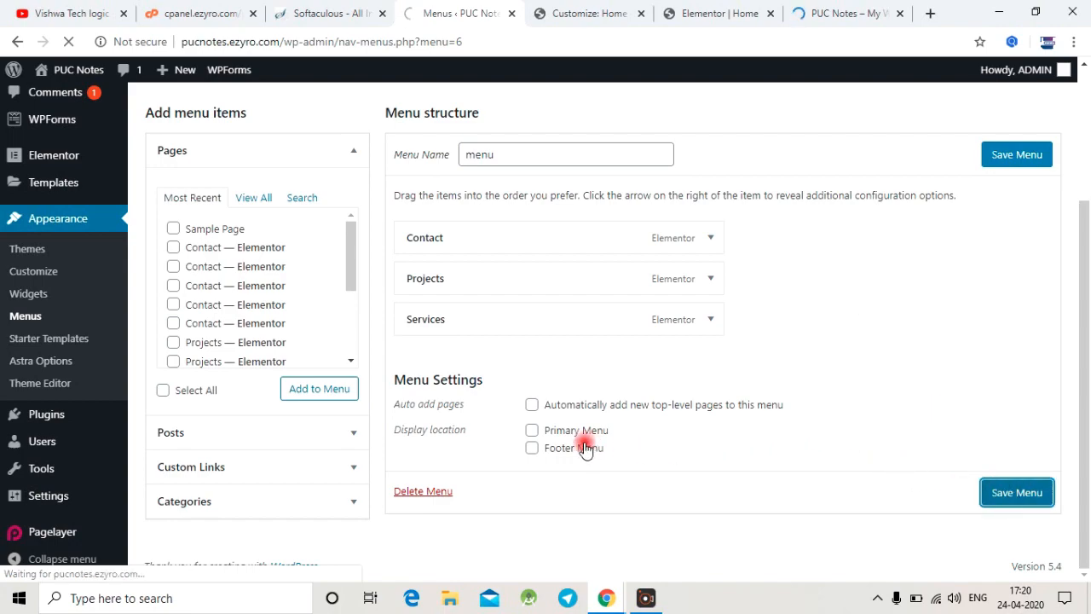
Step: Assign the menu to the Primary Menu display location and save it
{"action": "scroll", "coordinate": [531, 438], "scroll_direction": "down", "scroll_amount": 2}
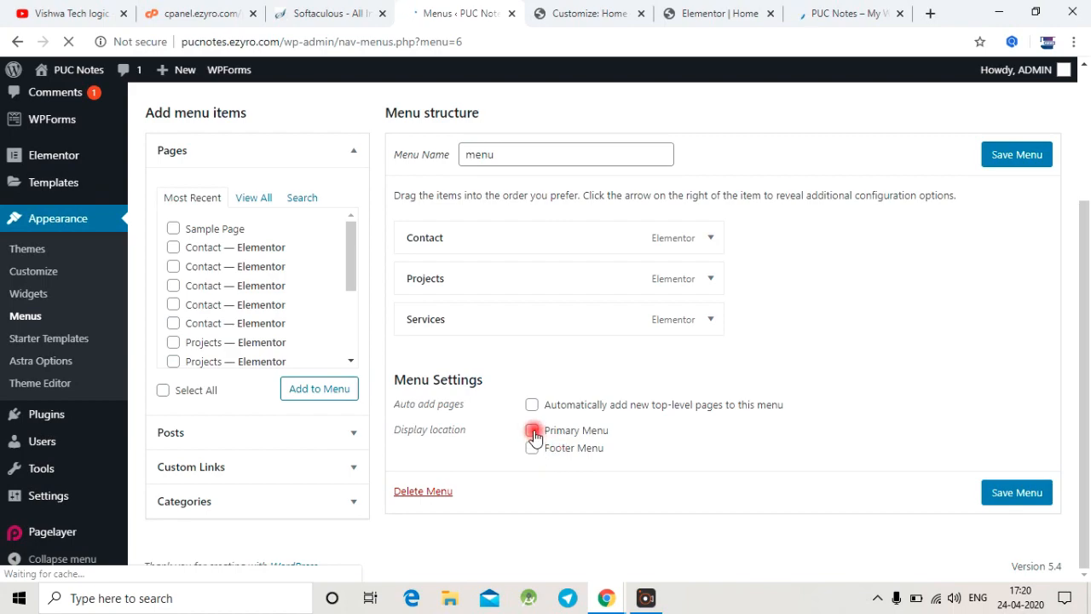
{"action": "left_click", "coordinate": [532, 431]}
{"action": "left_click", "coordinate": [1026, 496]}
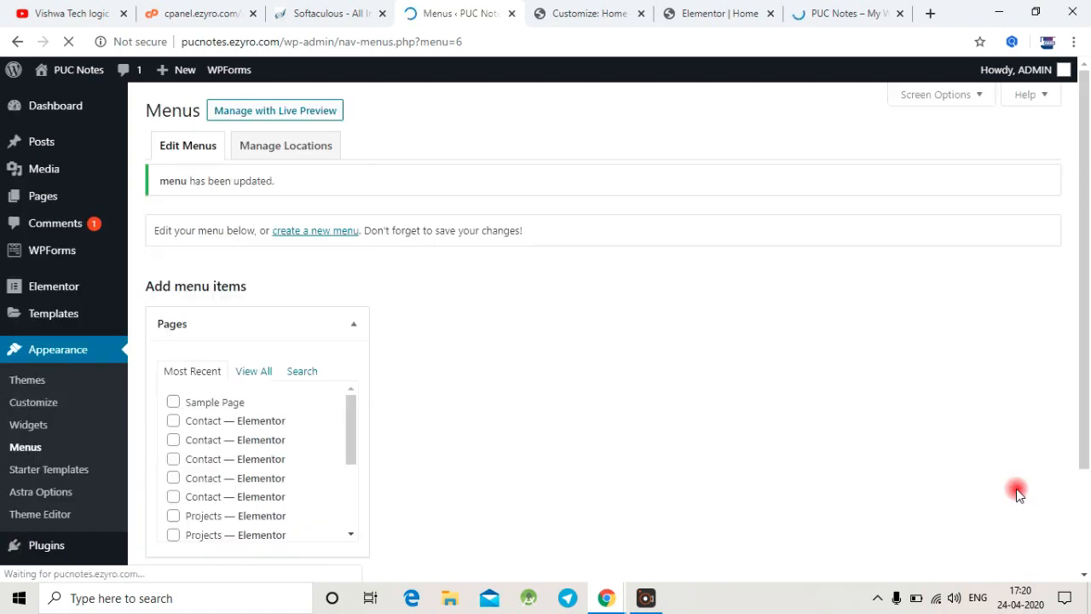
Step: Reload the live homepage and examine its header navigation
{"action": "left_click", "coordinate": [837, 10]}
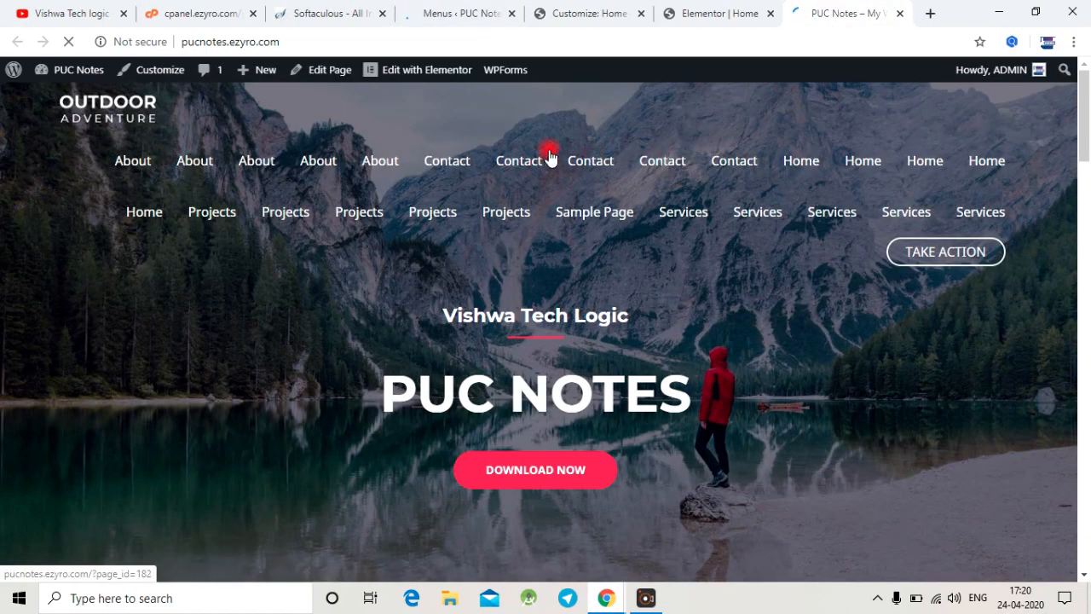
{"action": "left_click", "coordinate": [77, 51]}
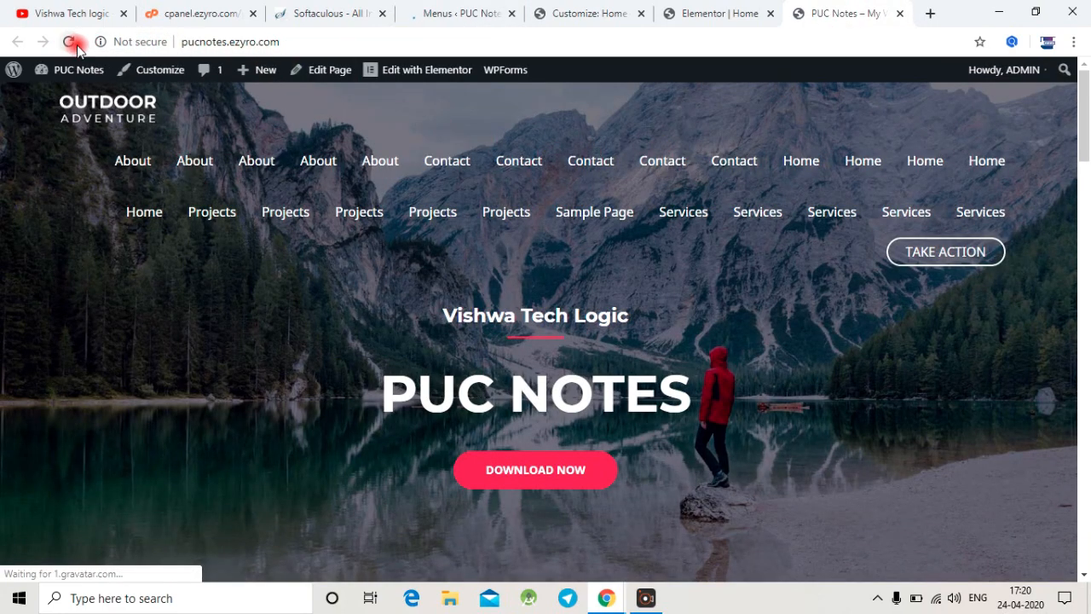
{"action": "left_click", "coordinate": [78, 51]}
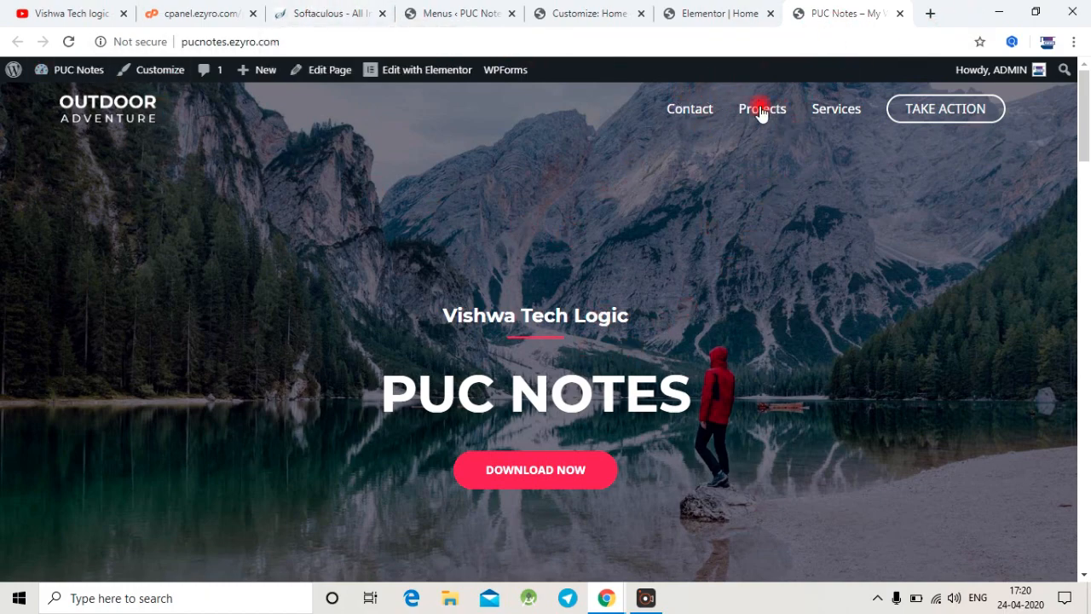
Step: Return to the Menus page and review the menu's items and display location settings
{"action": "left_click", "coordinate": [317, 10]}
{"action": "left_click", "coordinate": [440, 10]}
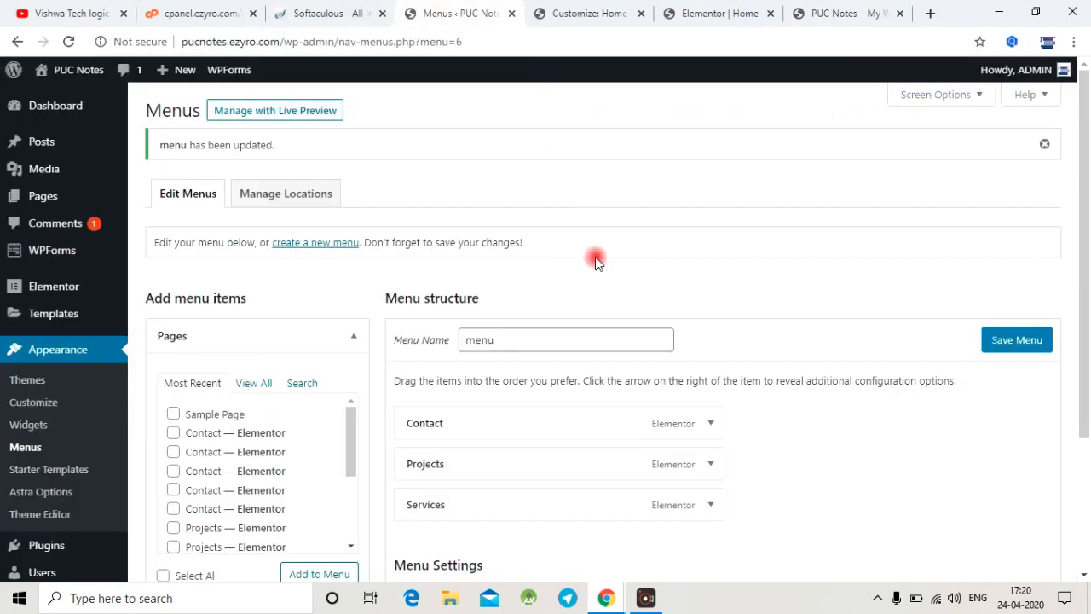
{"action": "scroll", "coordinate": [699, 341], "scroll_direction": "down", "scroll_amount": 2}
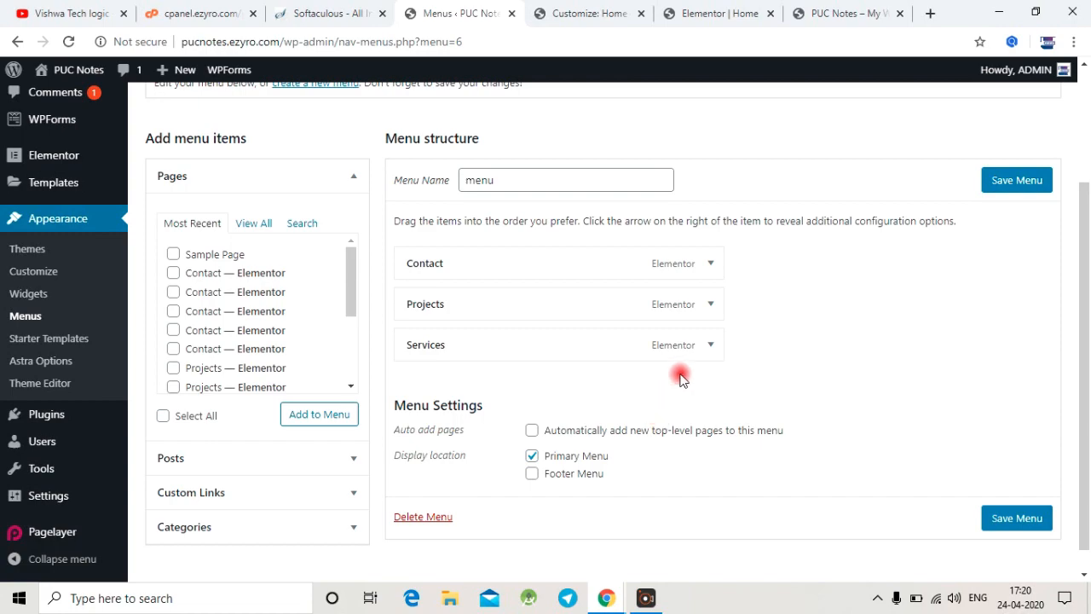
Step: Go back to the live homepage and look through its sections and header links
{"action": "left_click", "coordinate": [820, 13]}
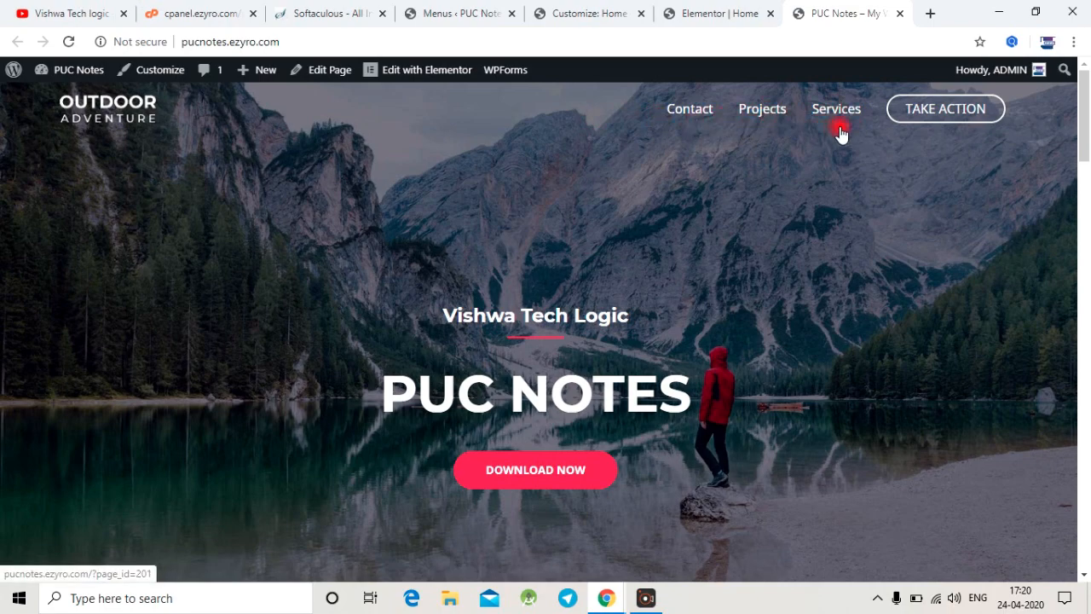
{"action": "scroll", "coordinate": [677, 271], "scroll_direction": "down", "scroll_amount": 10}
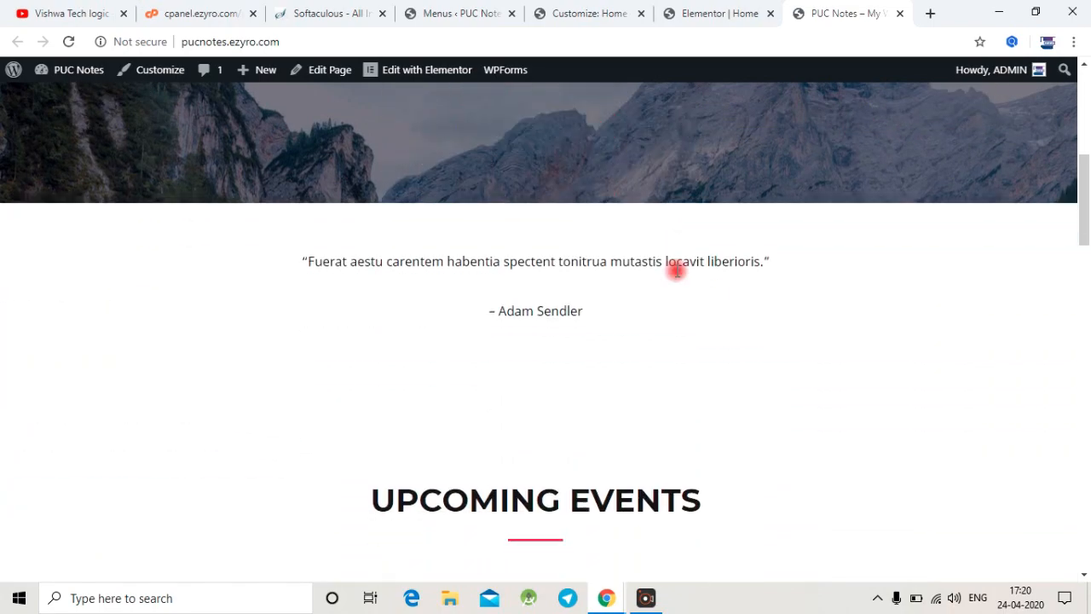
{"action": "scroll", "coordinate": [676, 271], "scroll_direction": "down", "scroll_amount": 15}
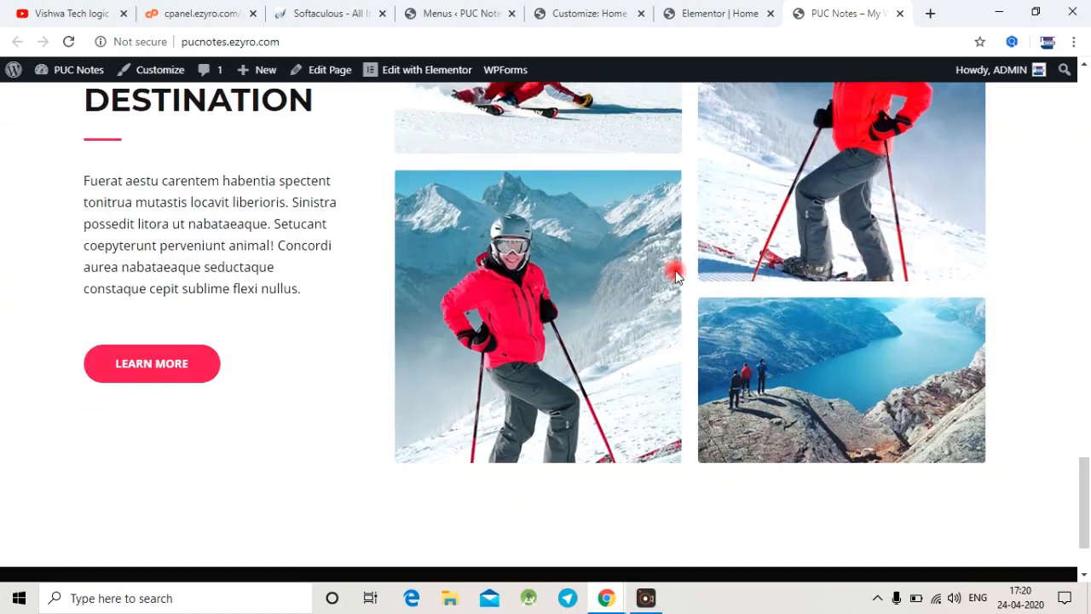
{"action": "scroll", "coordinate": [673, 271], "scroll_direction": "up", "scroll_amount": 18}
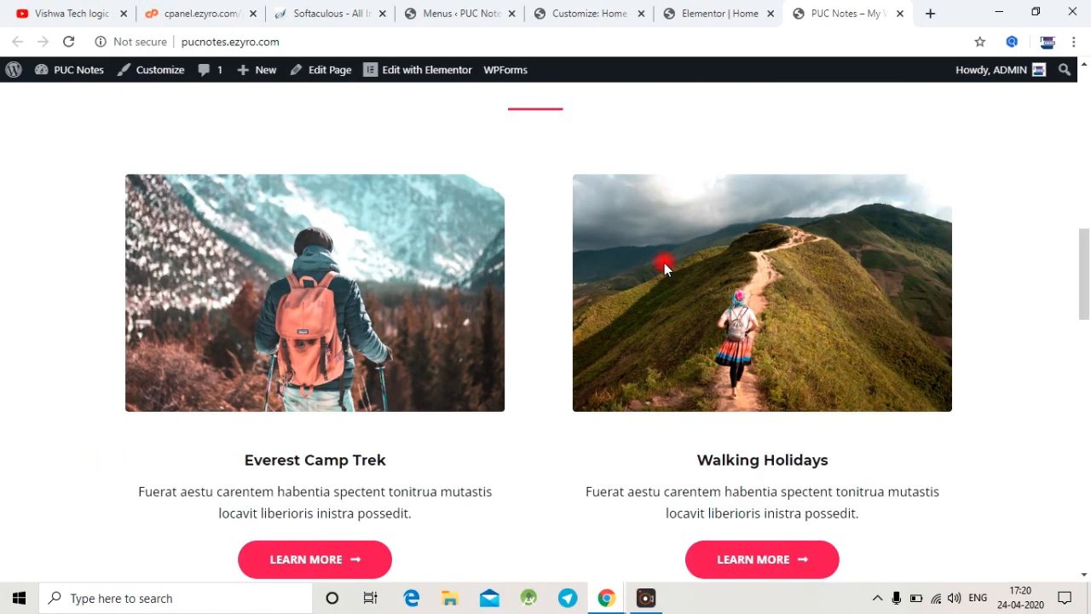
{"action": "scroll", "coordinate": [656, 250], "scroll_direction": "up", "scroll_amount": 6}
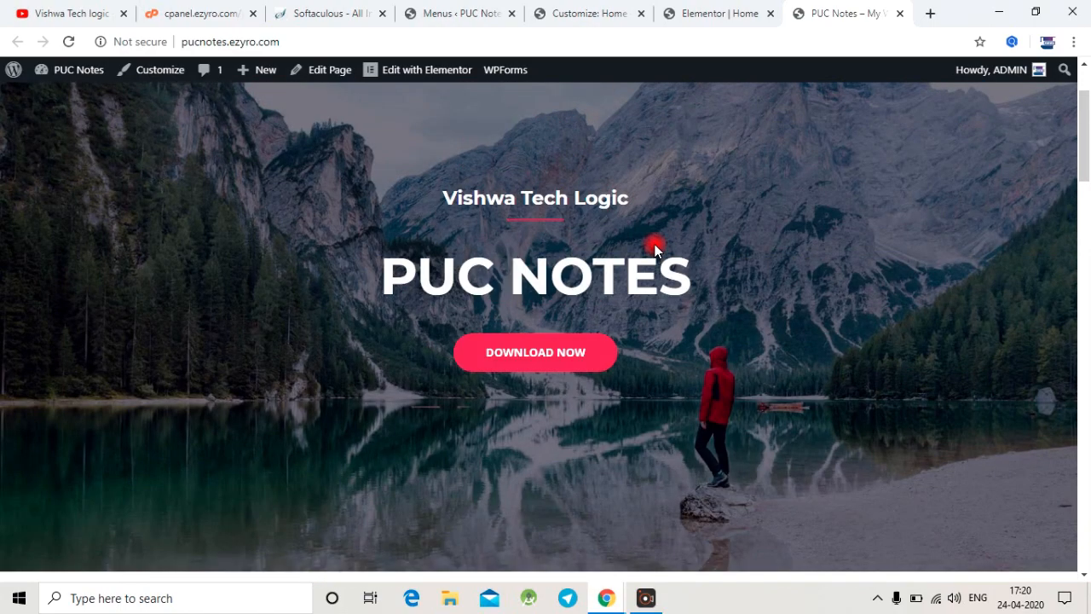
{"action": "scroll", "coordinate": [681, 209], "scroll_direction": "up", "scroll_amount": 2}
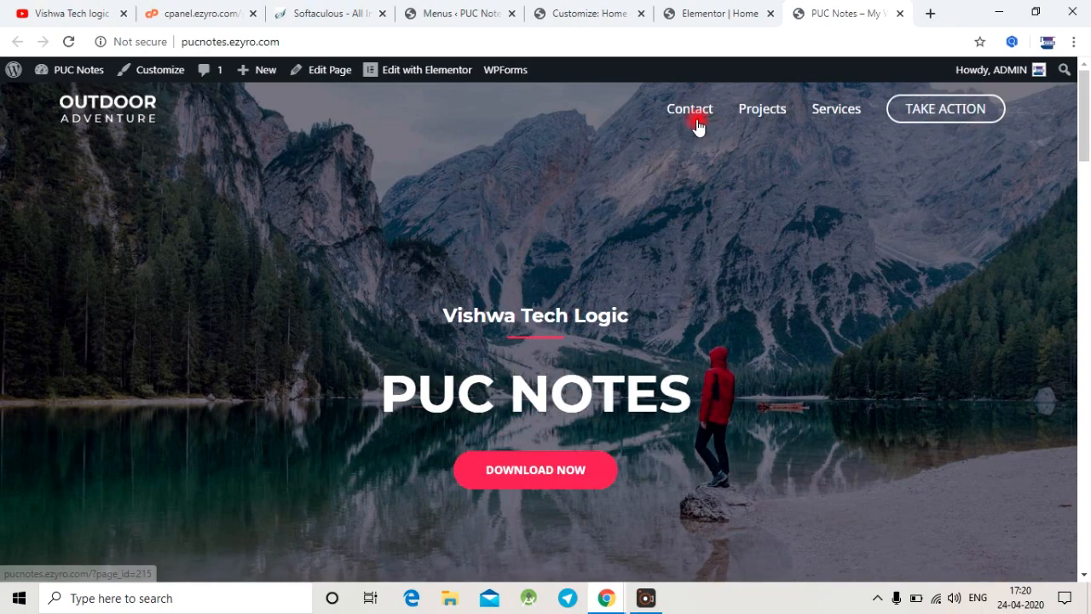